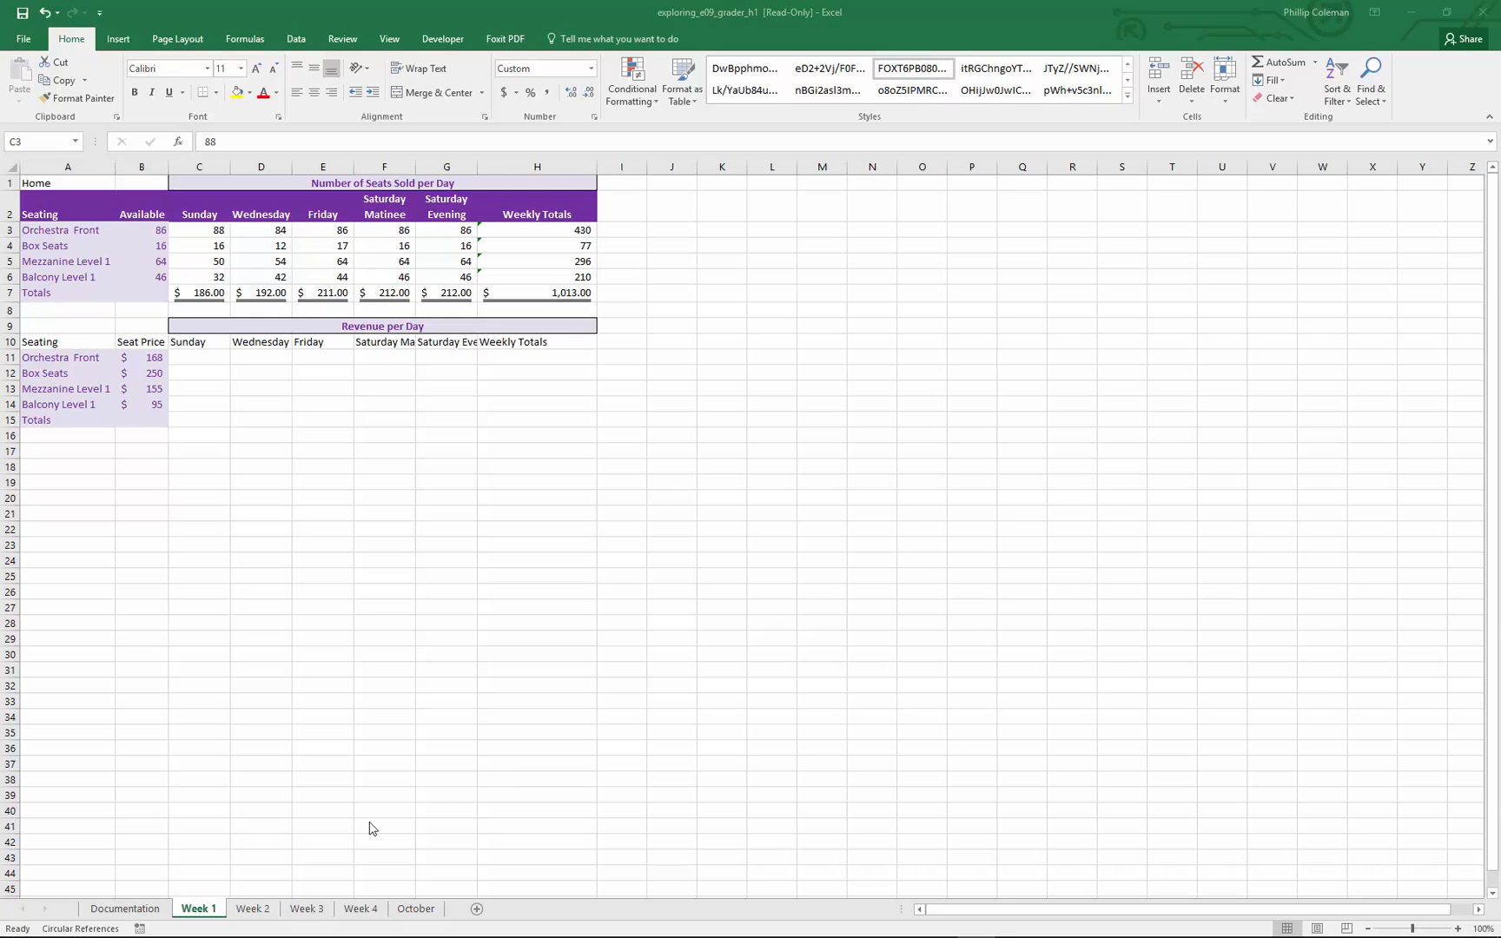
# - Review the data validation settings, input message and error alert options for cell C3 on the Week 1 worksheet
pyautogui.click(212, 906)
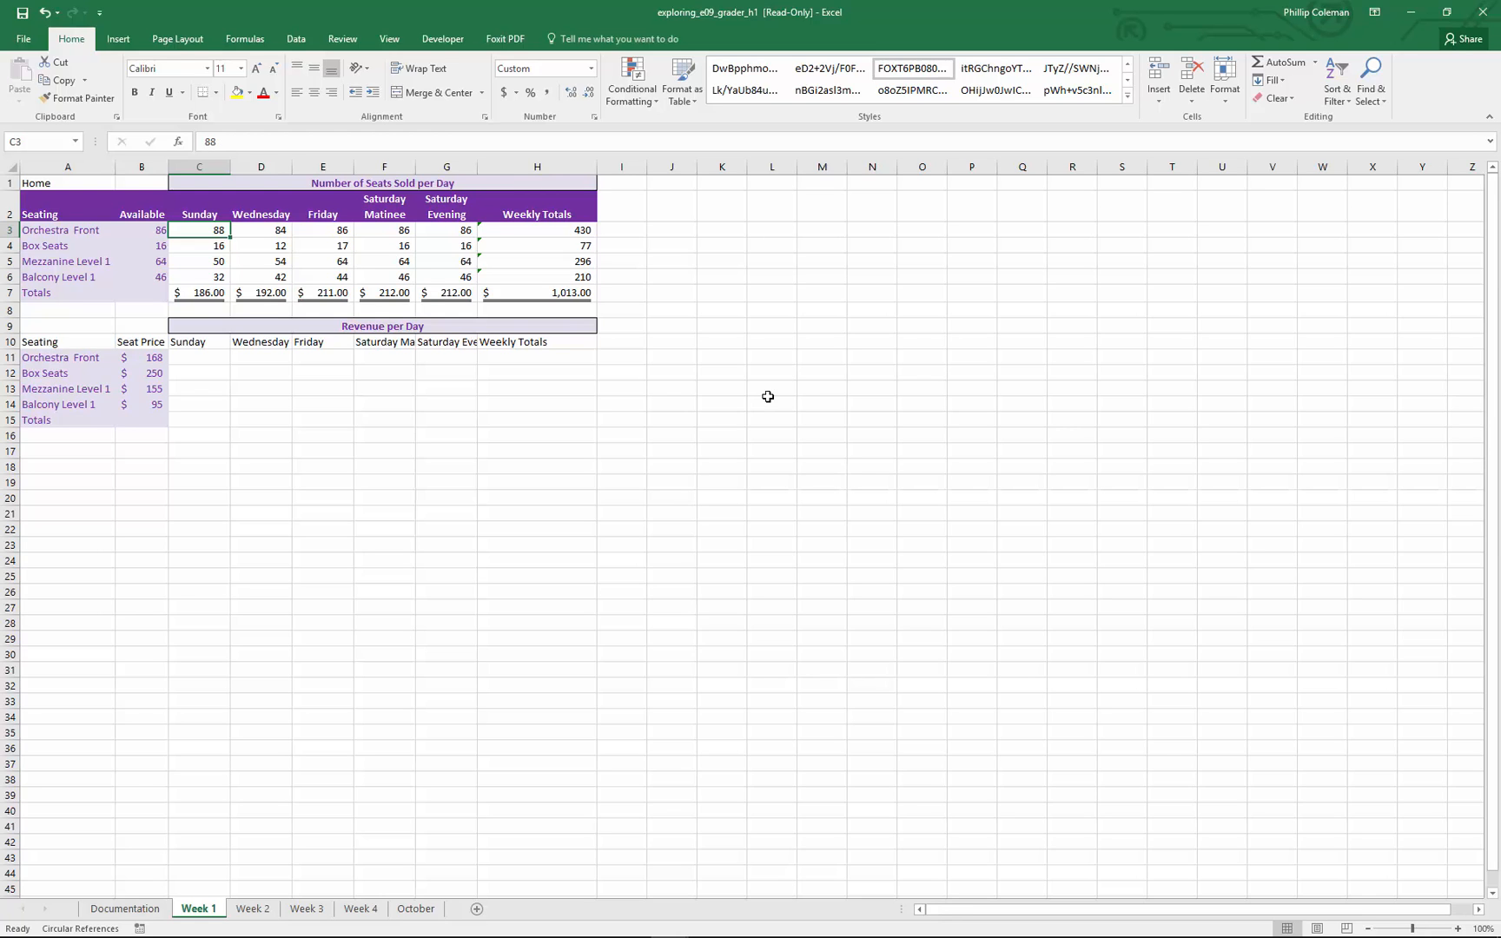
pyautogui.click(296, 39)
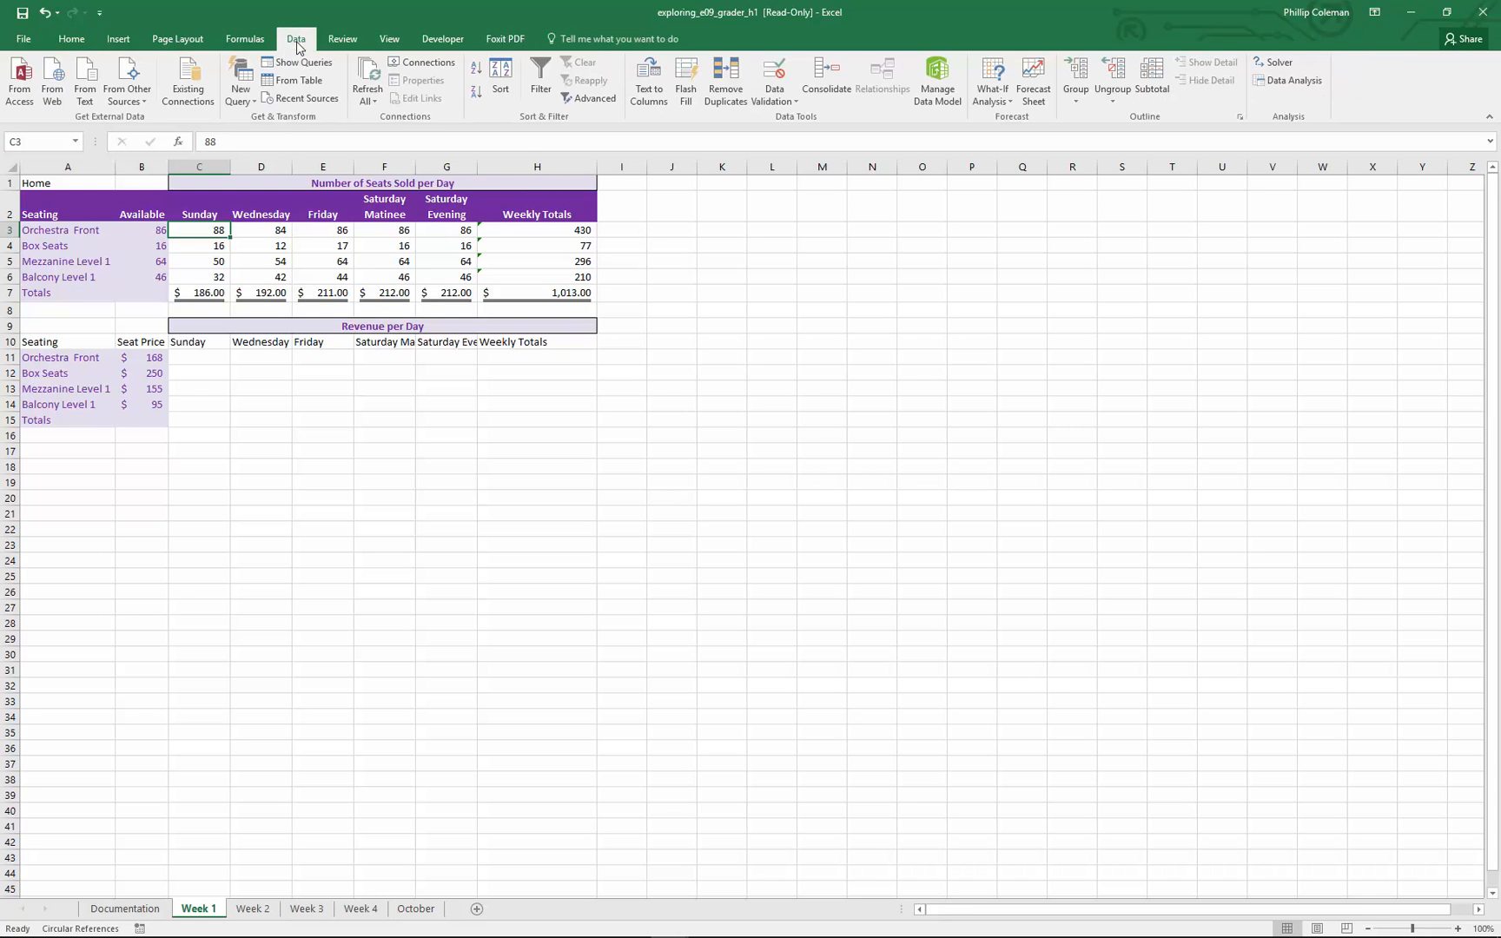
pyautogui.click(774, 96)
pyautogui.click(820, 119)
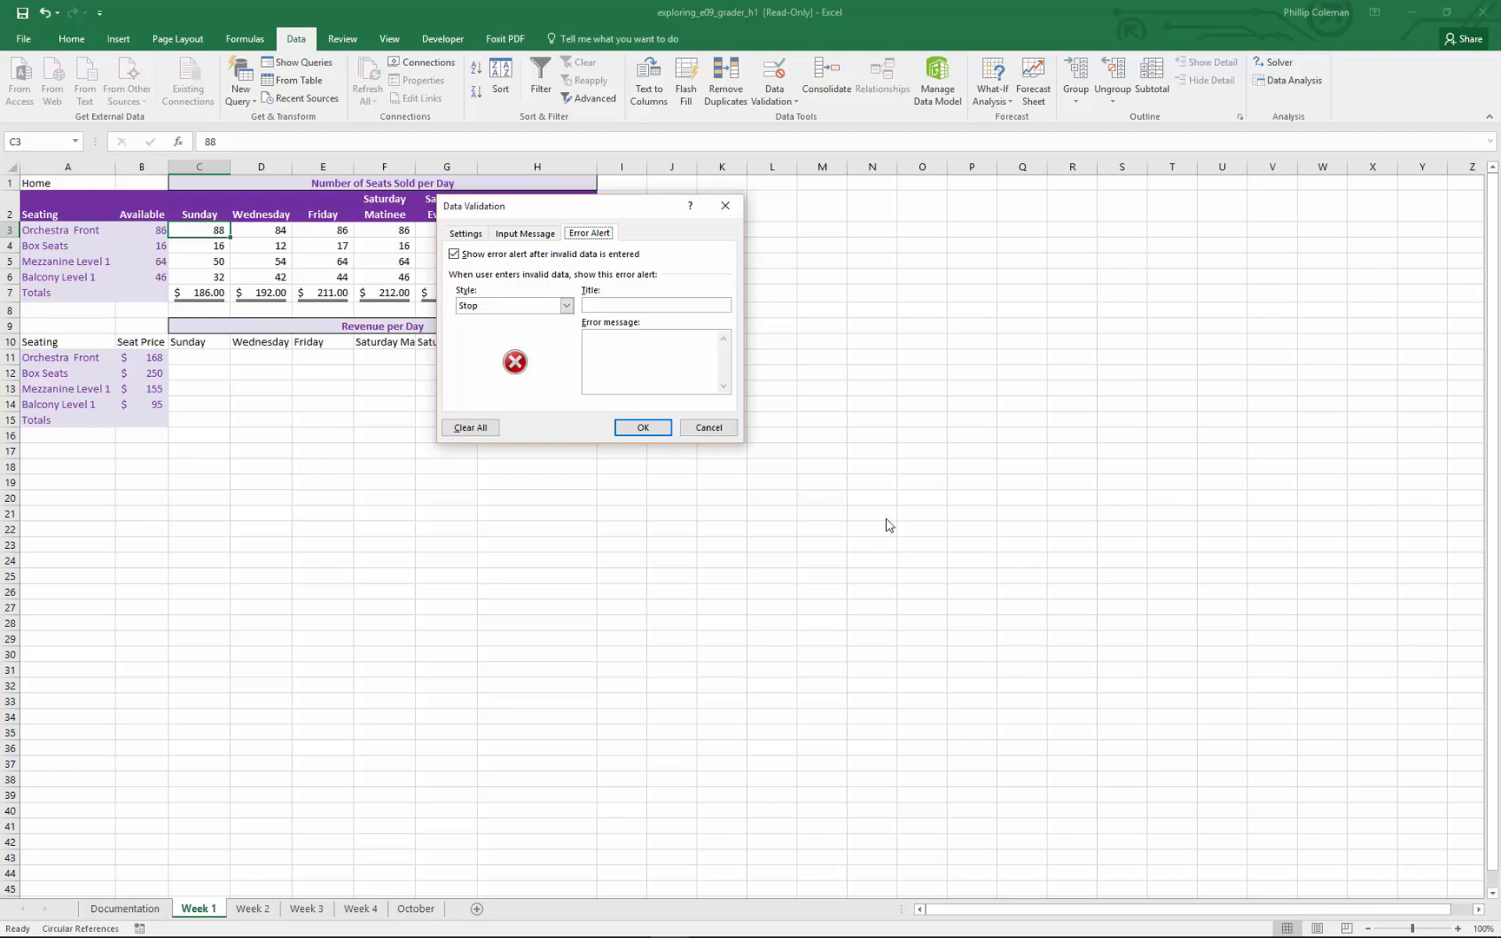
pyautogui.click(463, 231)
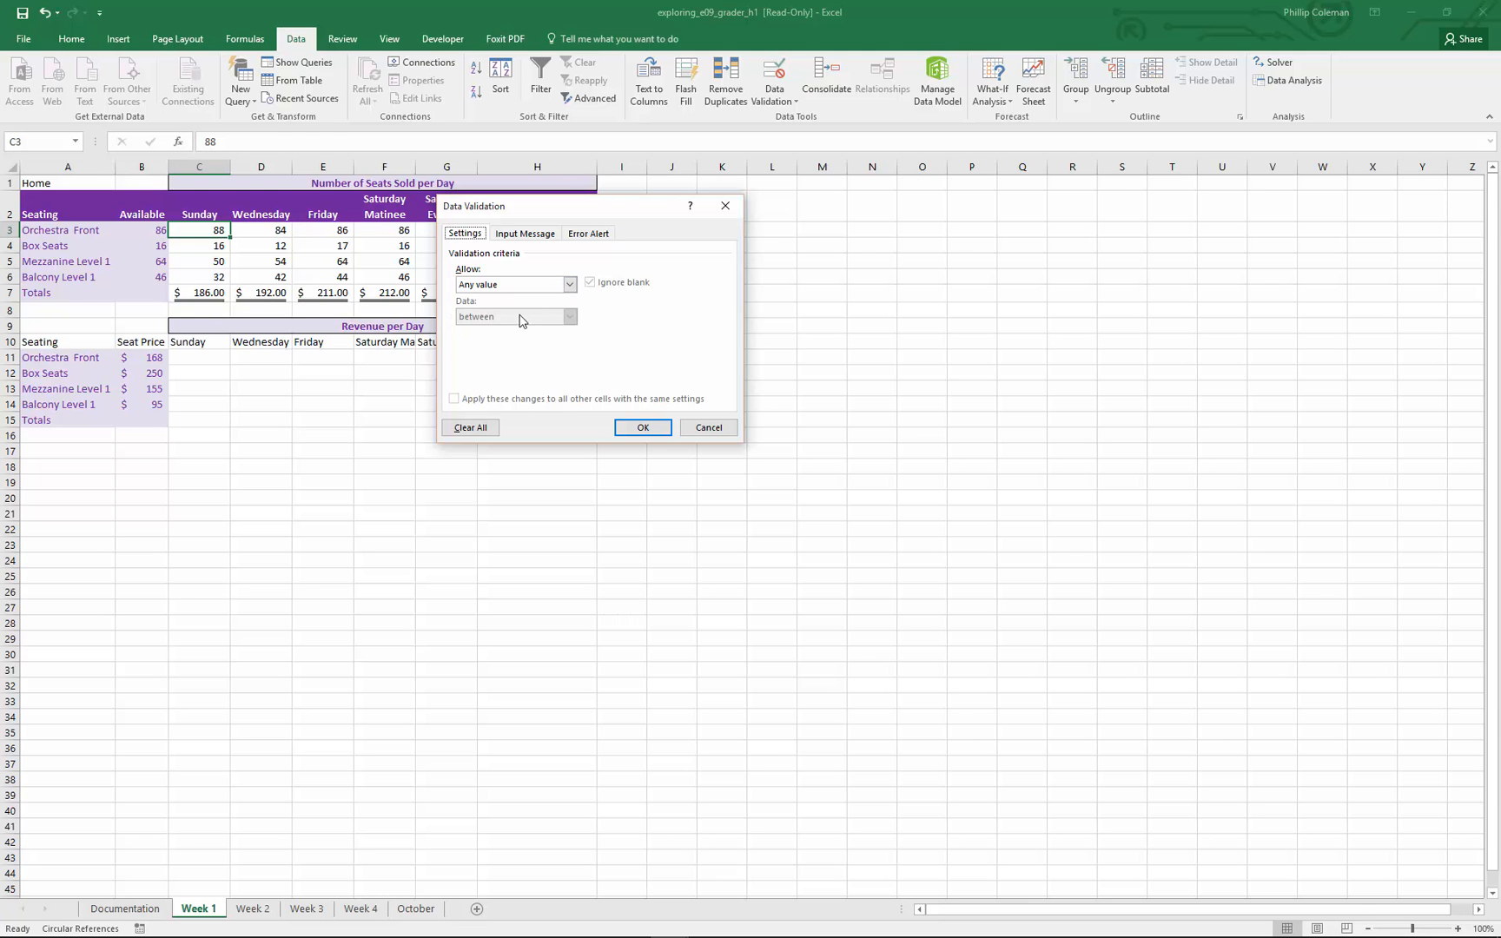
pyautogui.click(523, 233)
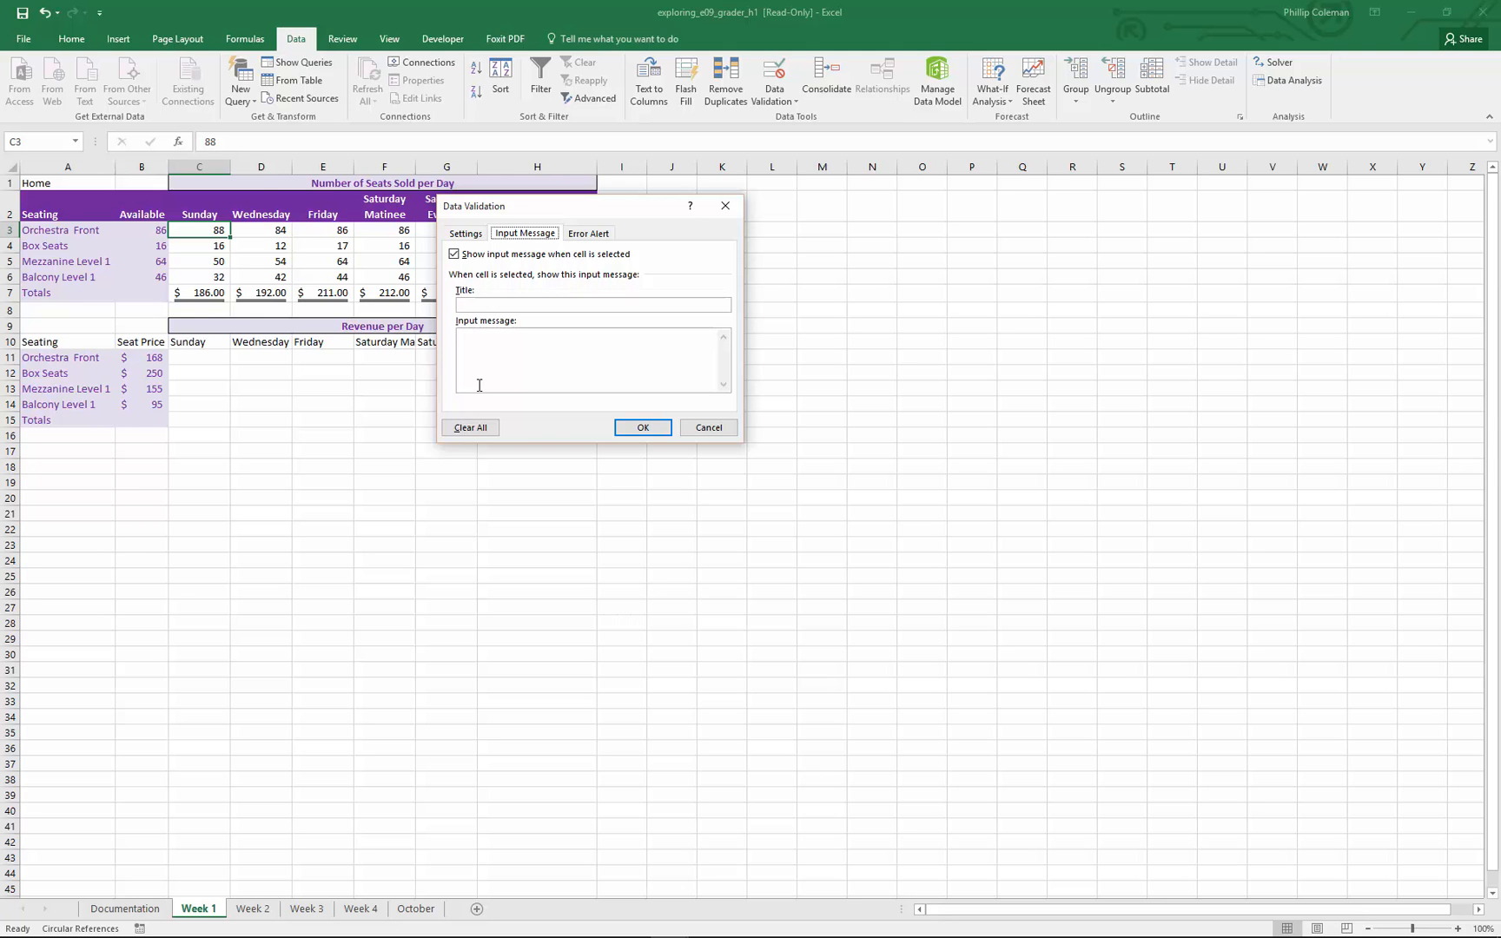
pyautogui.click(699, 429)
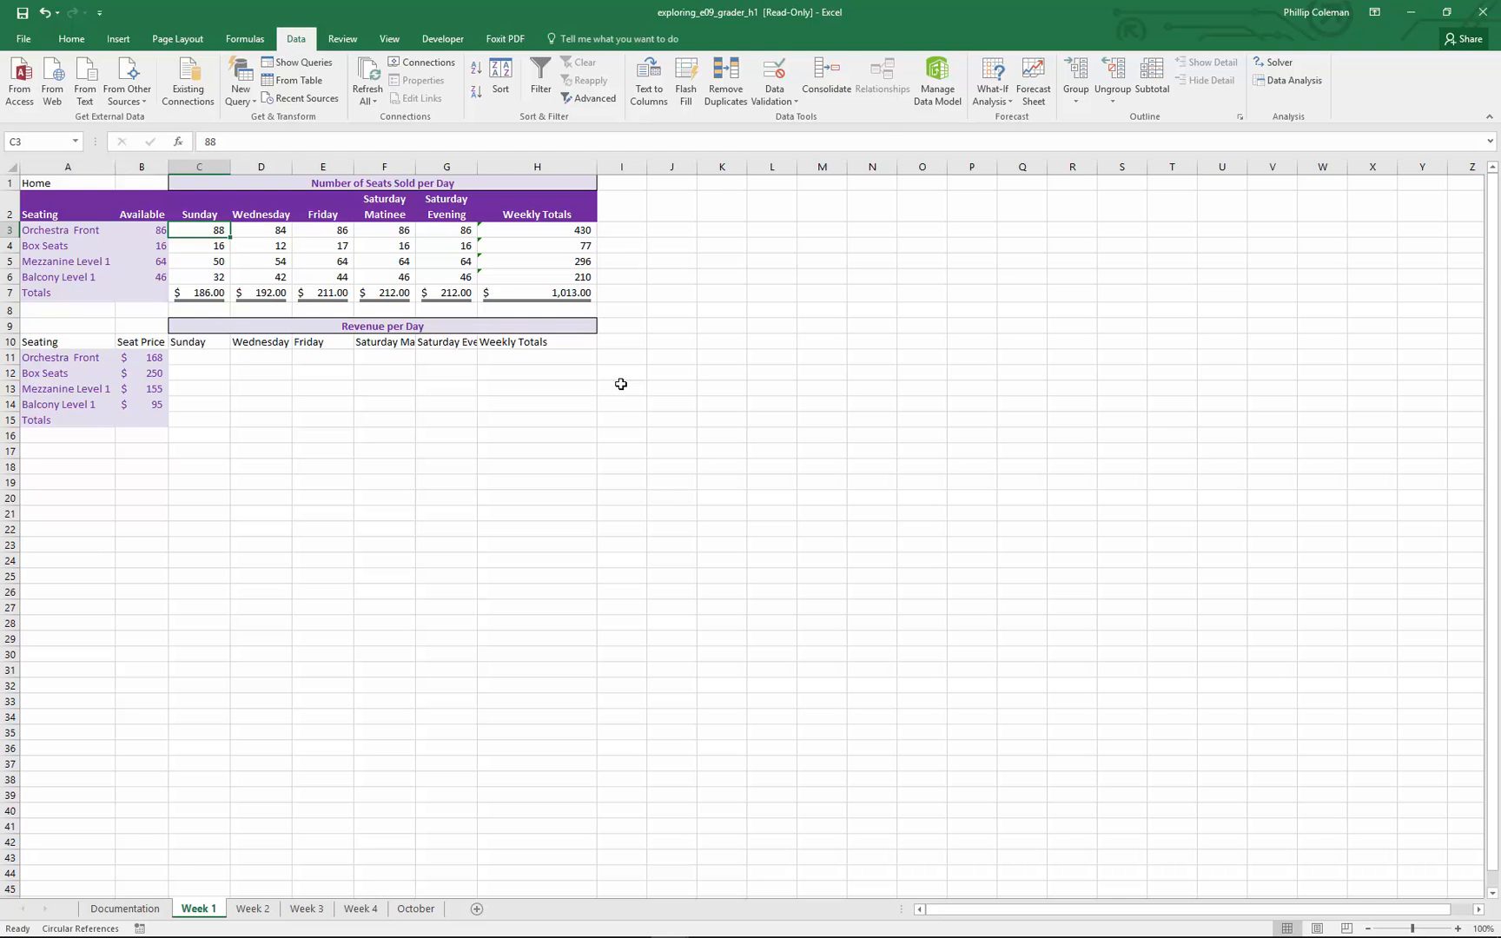
pyautogui.click(774, 93)
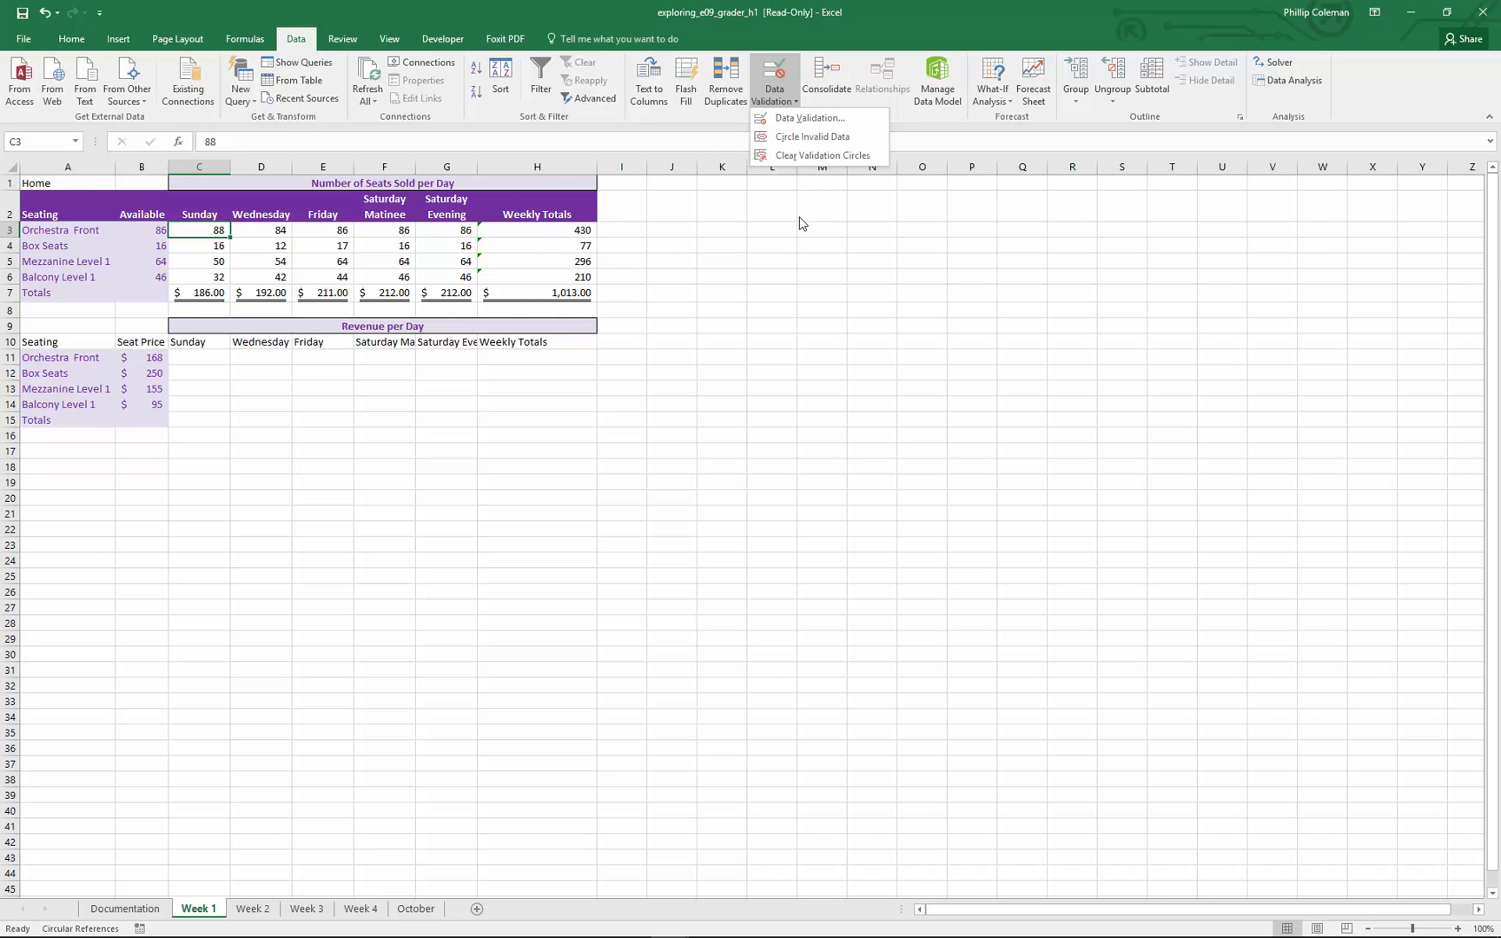
pyautogui.press('Escape')
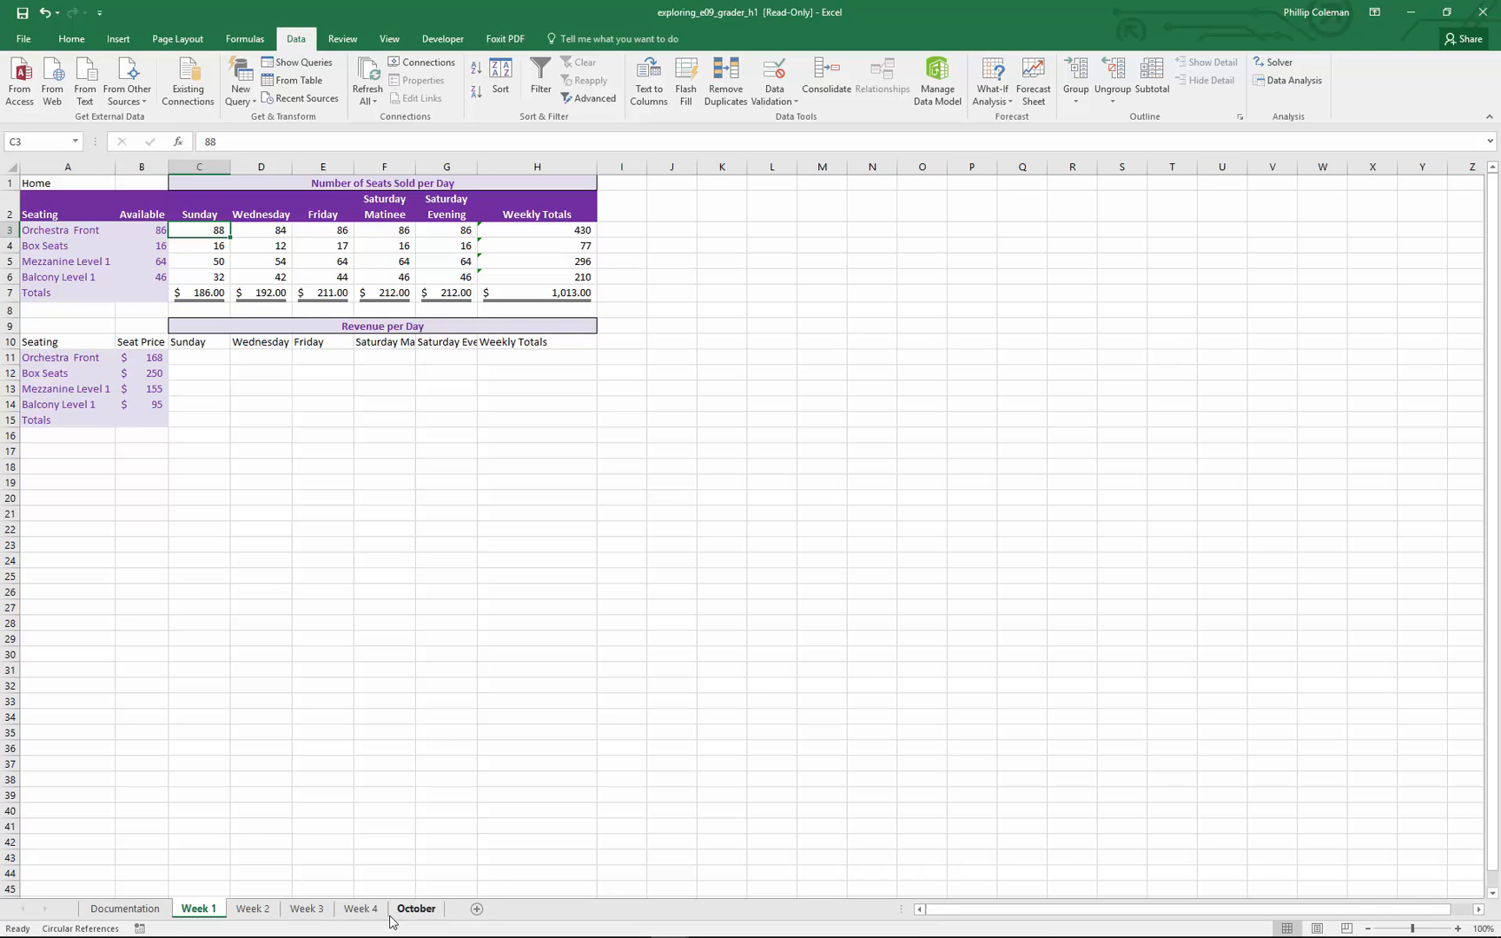
# - Group the Week 1 through Week 4 worksheets
pyautogui.keyDown('shift'); pyautogui.click(361, 912); pyautogui.keyUp('shift')
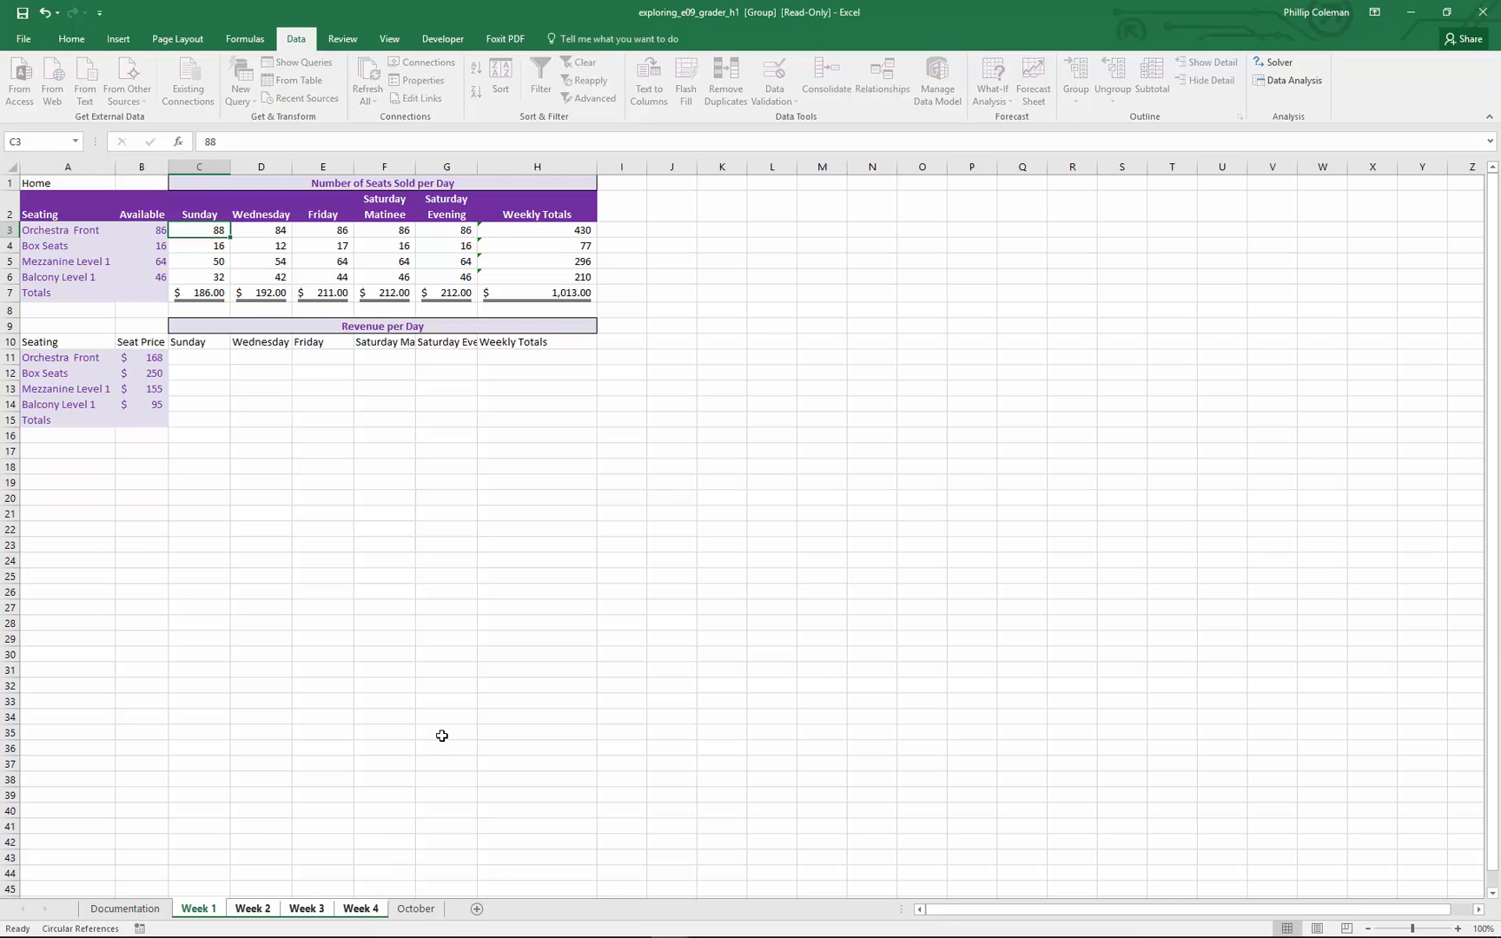
pyautogui.click(140, 910)
pyautogui.click(197, 909)
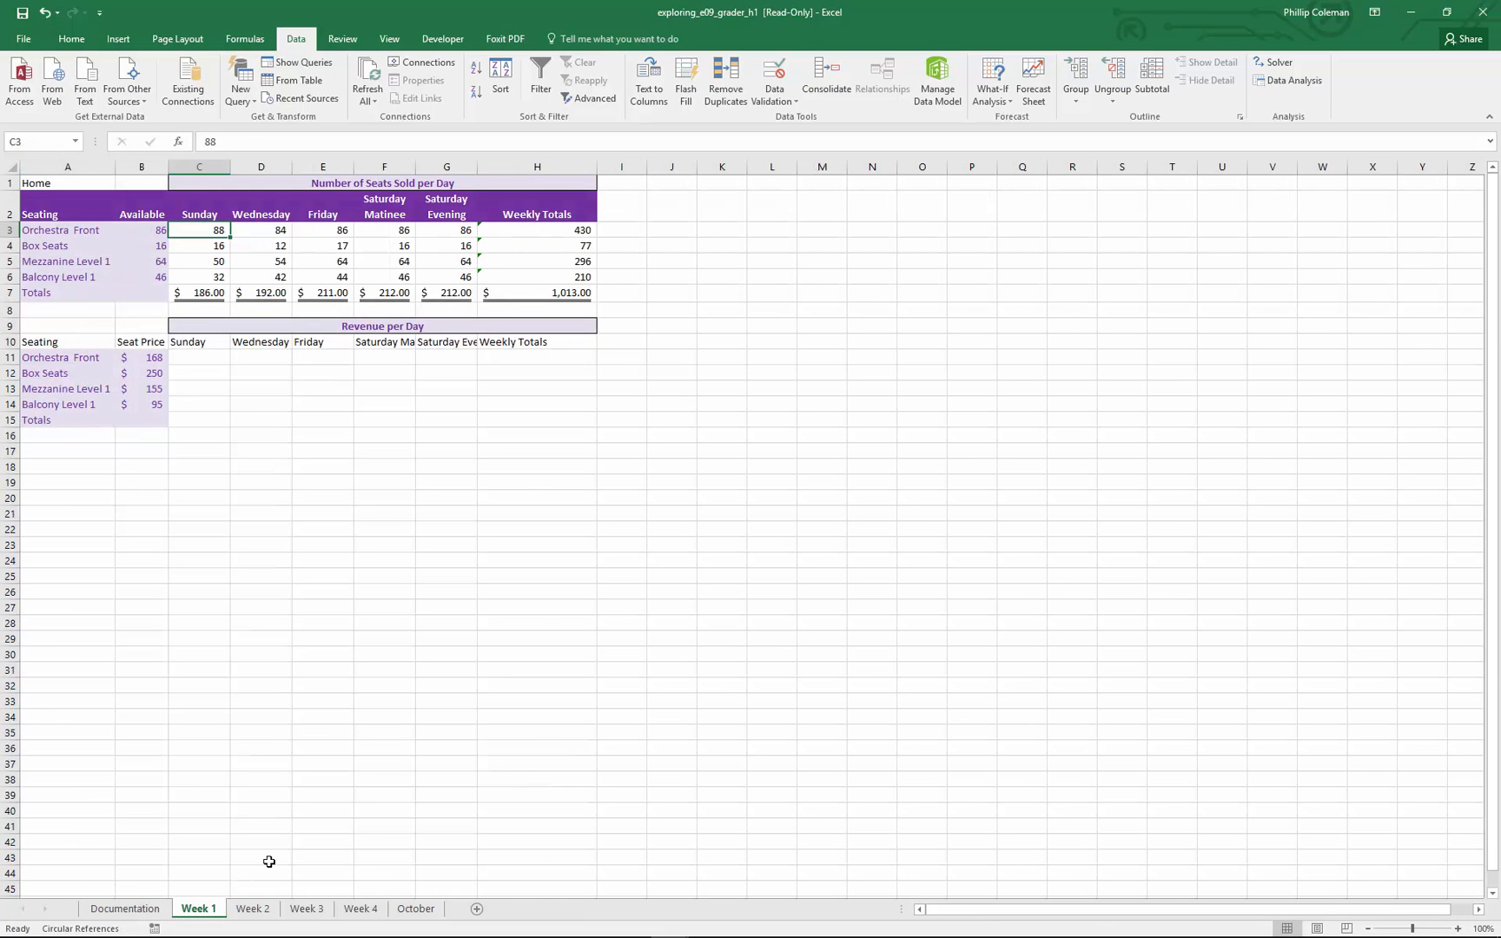
pyautogui.keyDown('shift'); pyautogui.click(252, 909); pyautogui.keyUp('shift')
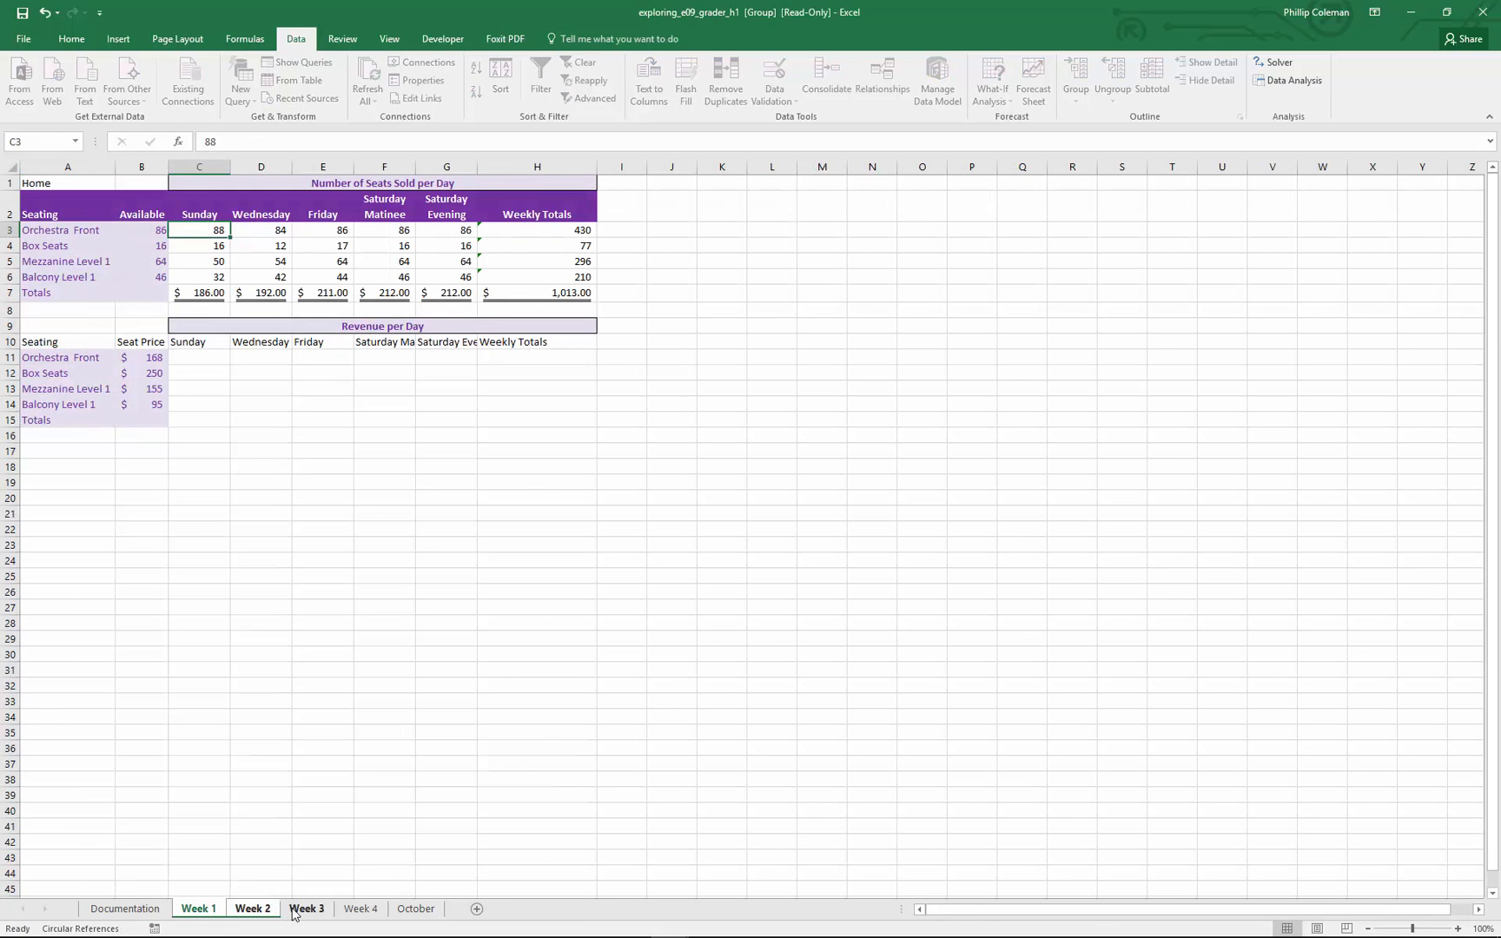
pyautogui.keyDown('shift'); pyautogui.click(307, 908); pyautogui.keyUp('shift')
pyautogui.keyDown('shift'); pyautogui.click(362, 908); pyautogui.keyUp('shift')
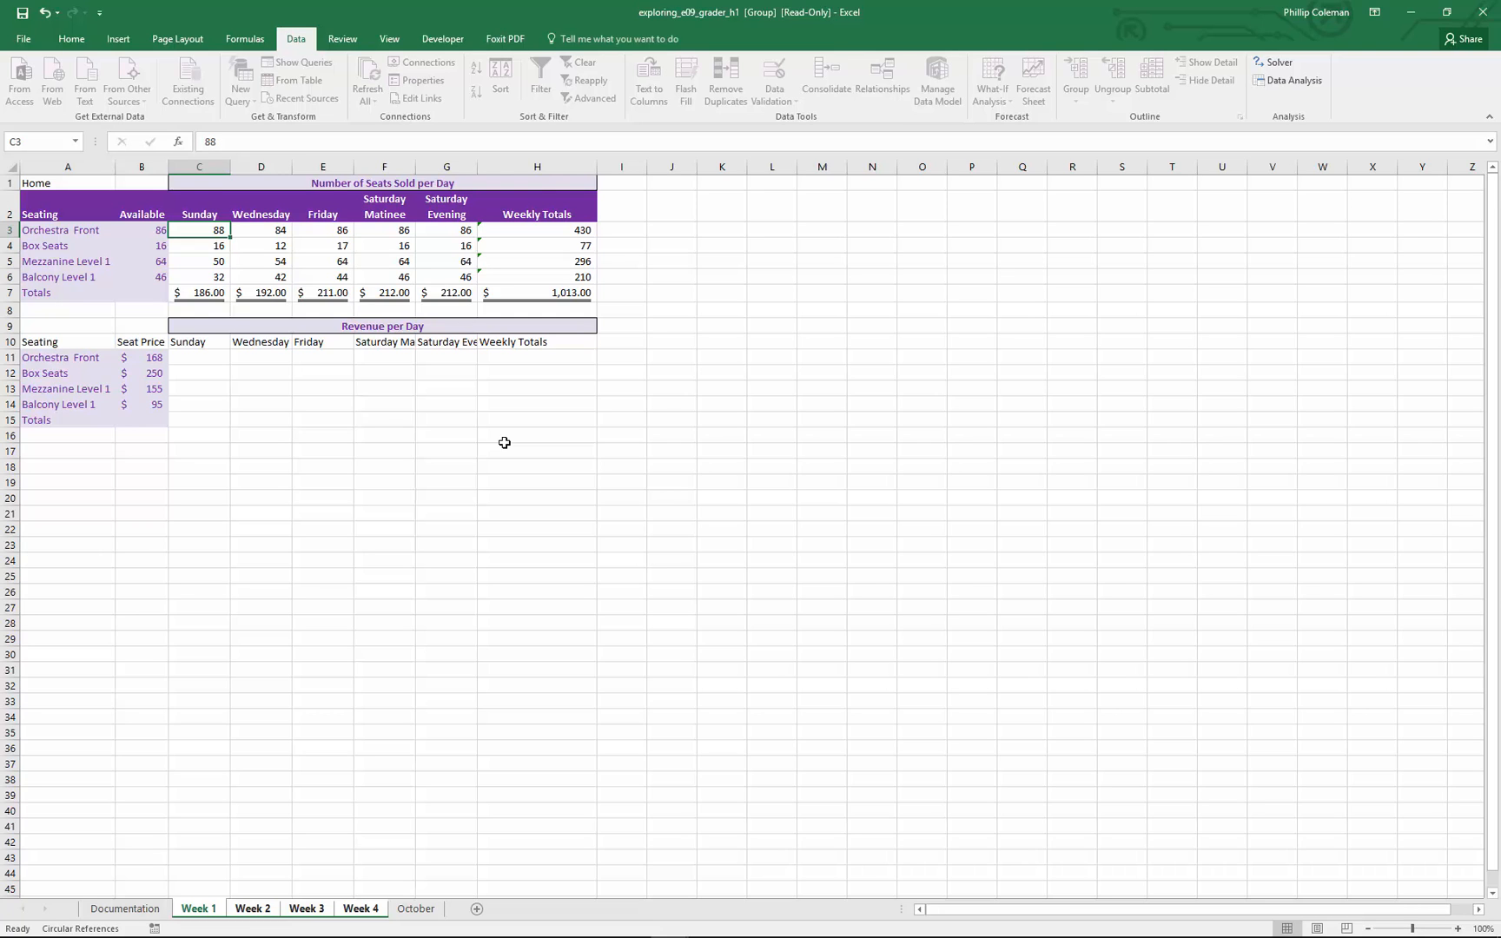
pyautogui.click(205, 357)
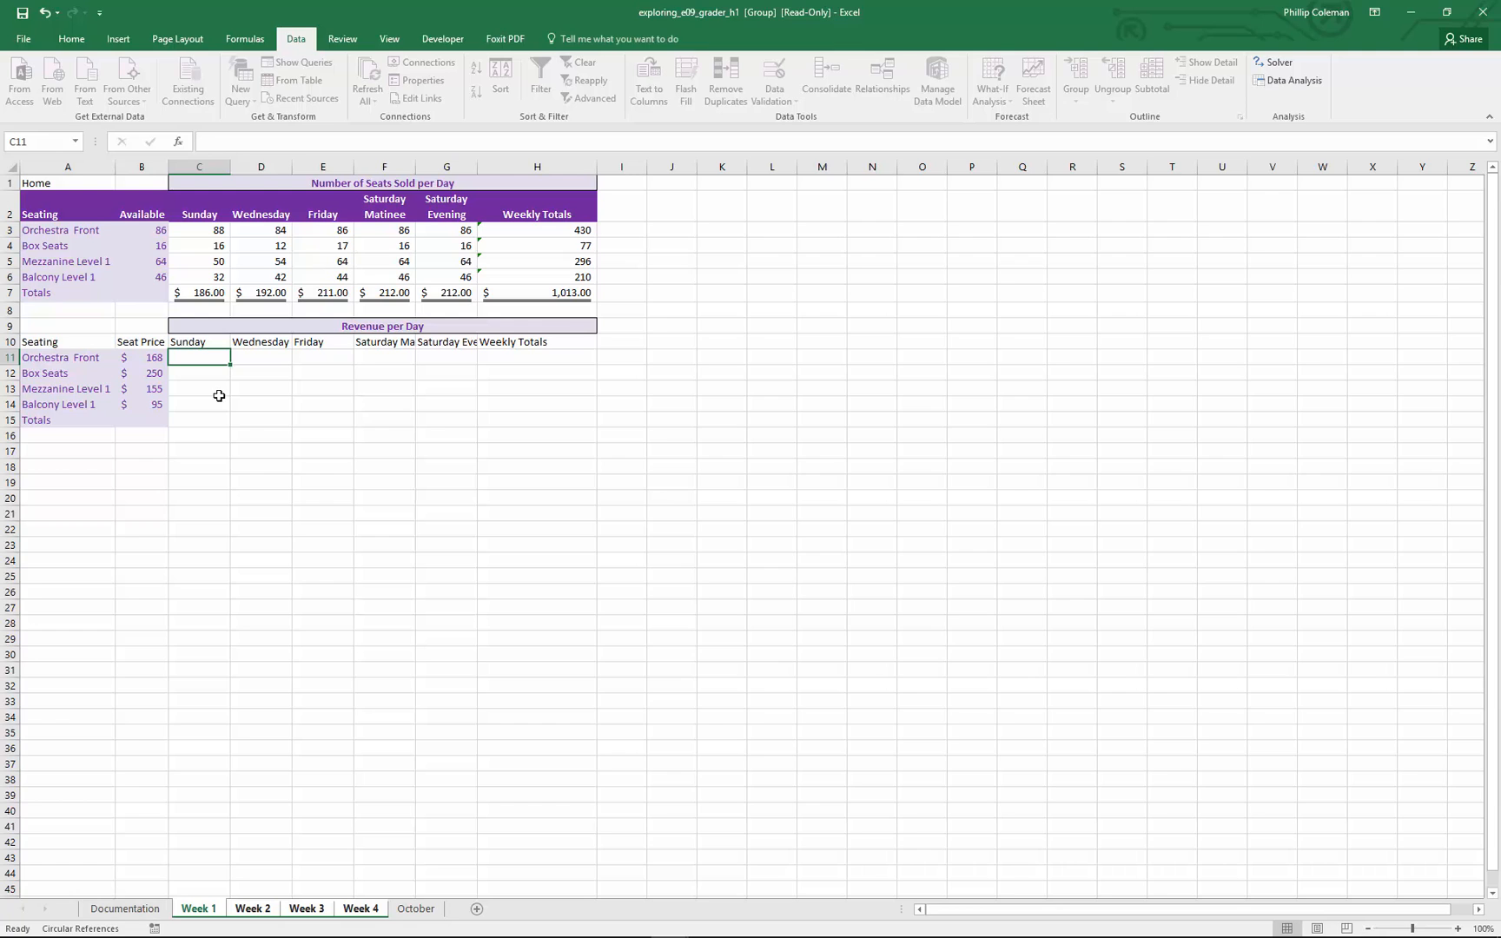
pyautogui.click(991, 419)
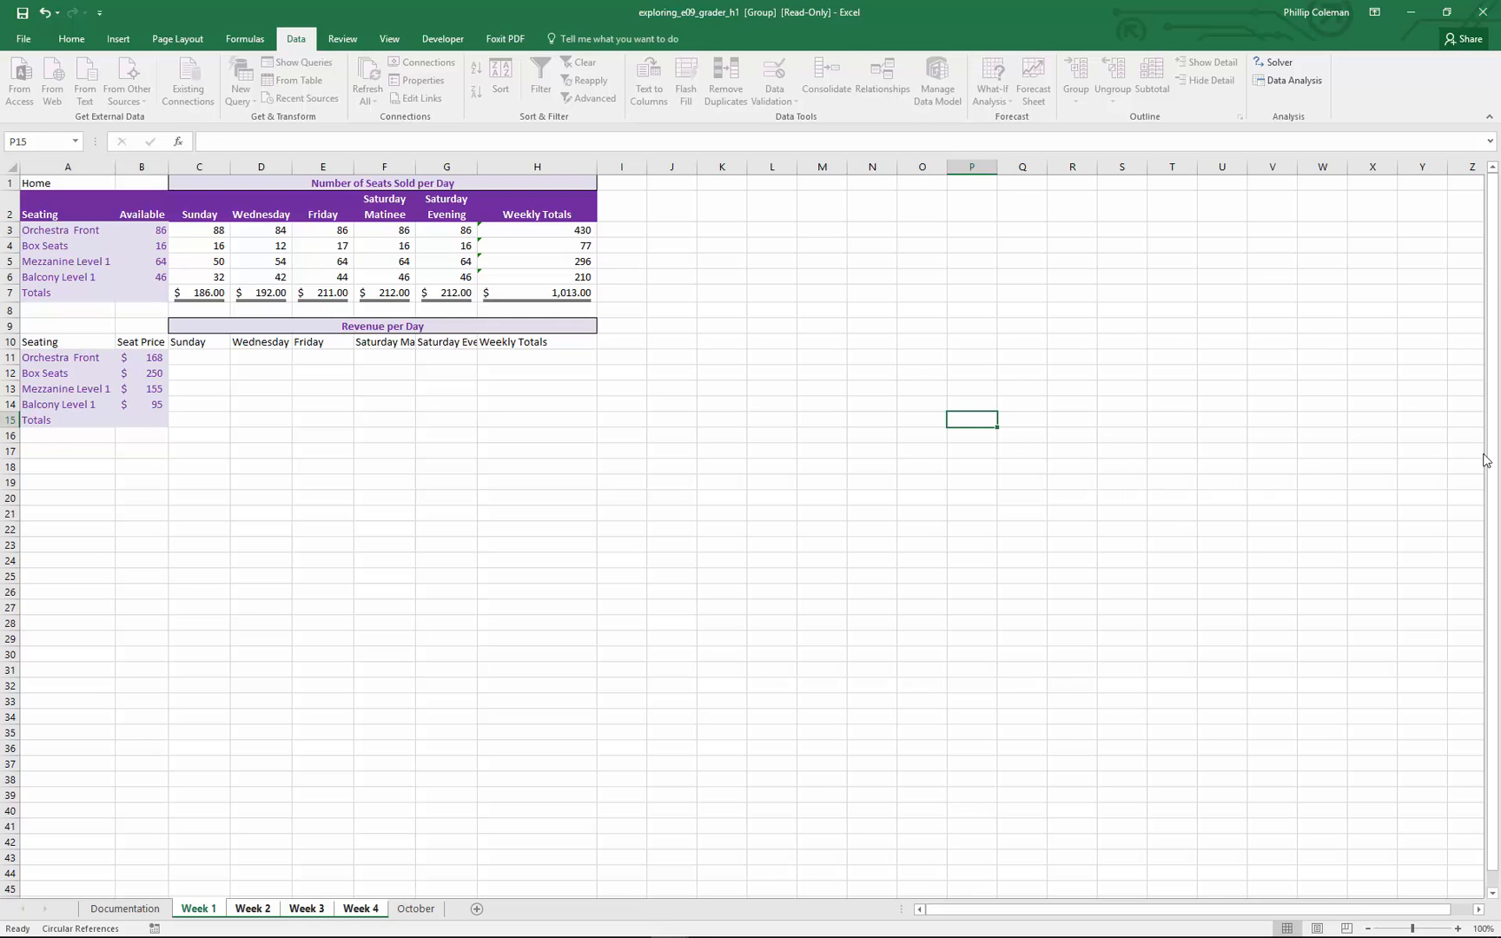
pyautogui.click(694, 452)
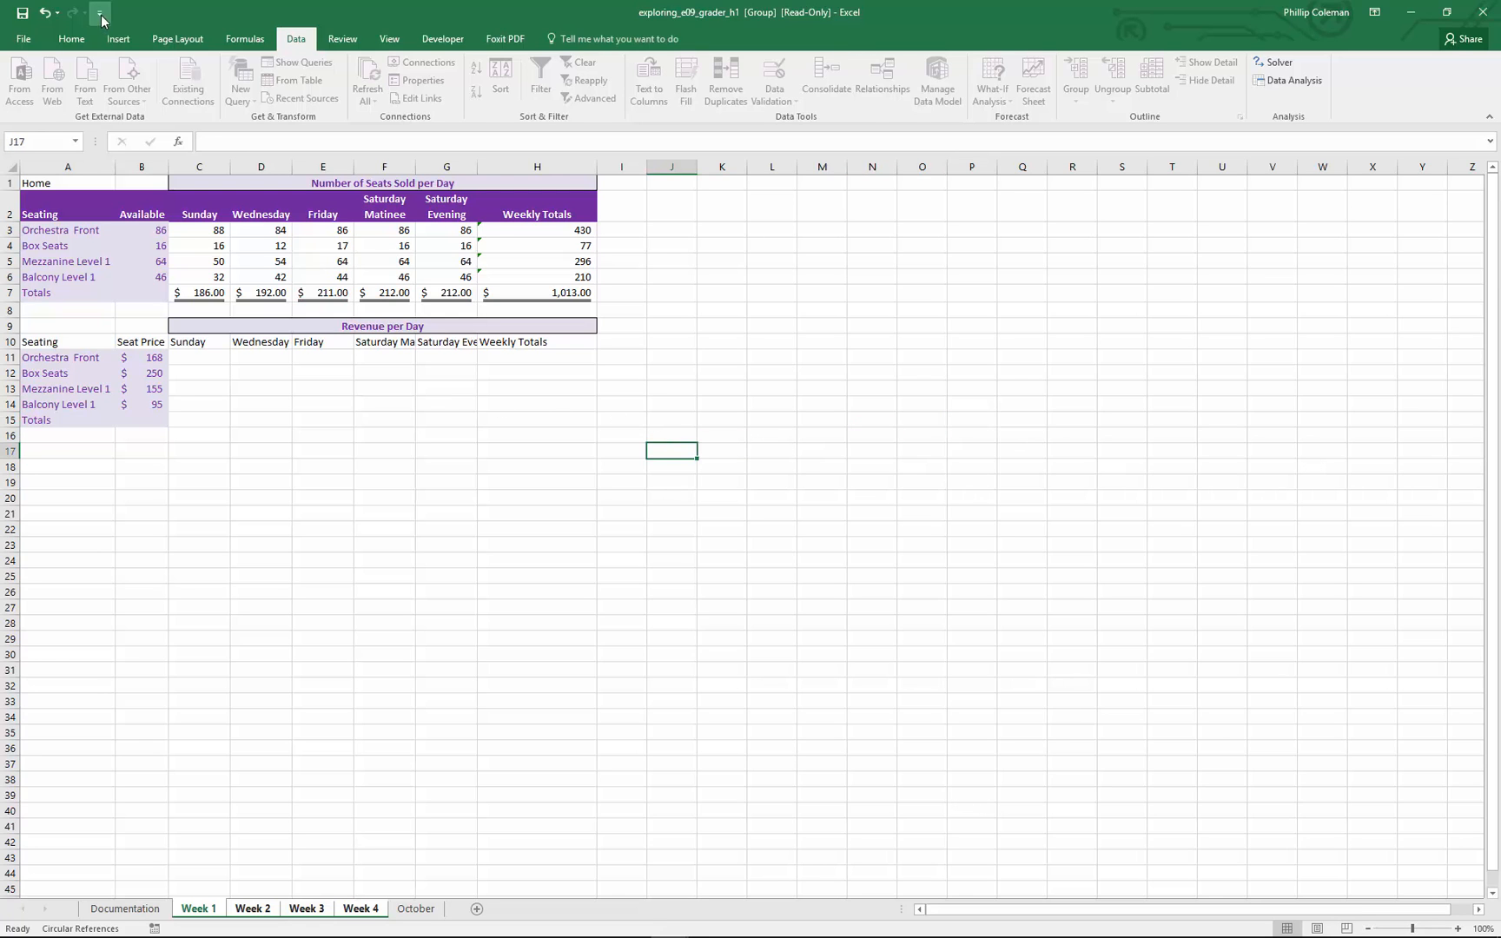
# - Copy the Balcony Level 1 label's formatting in A6 onto the Friday total in E7, and undo it
pyautogui.click(71, 39)
pyautogui.click(391, 510)
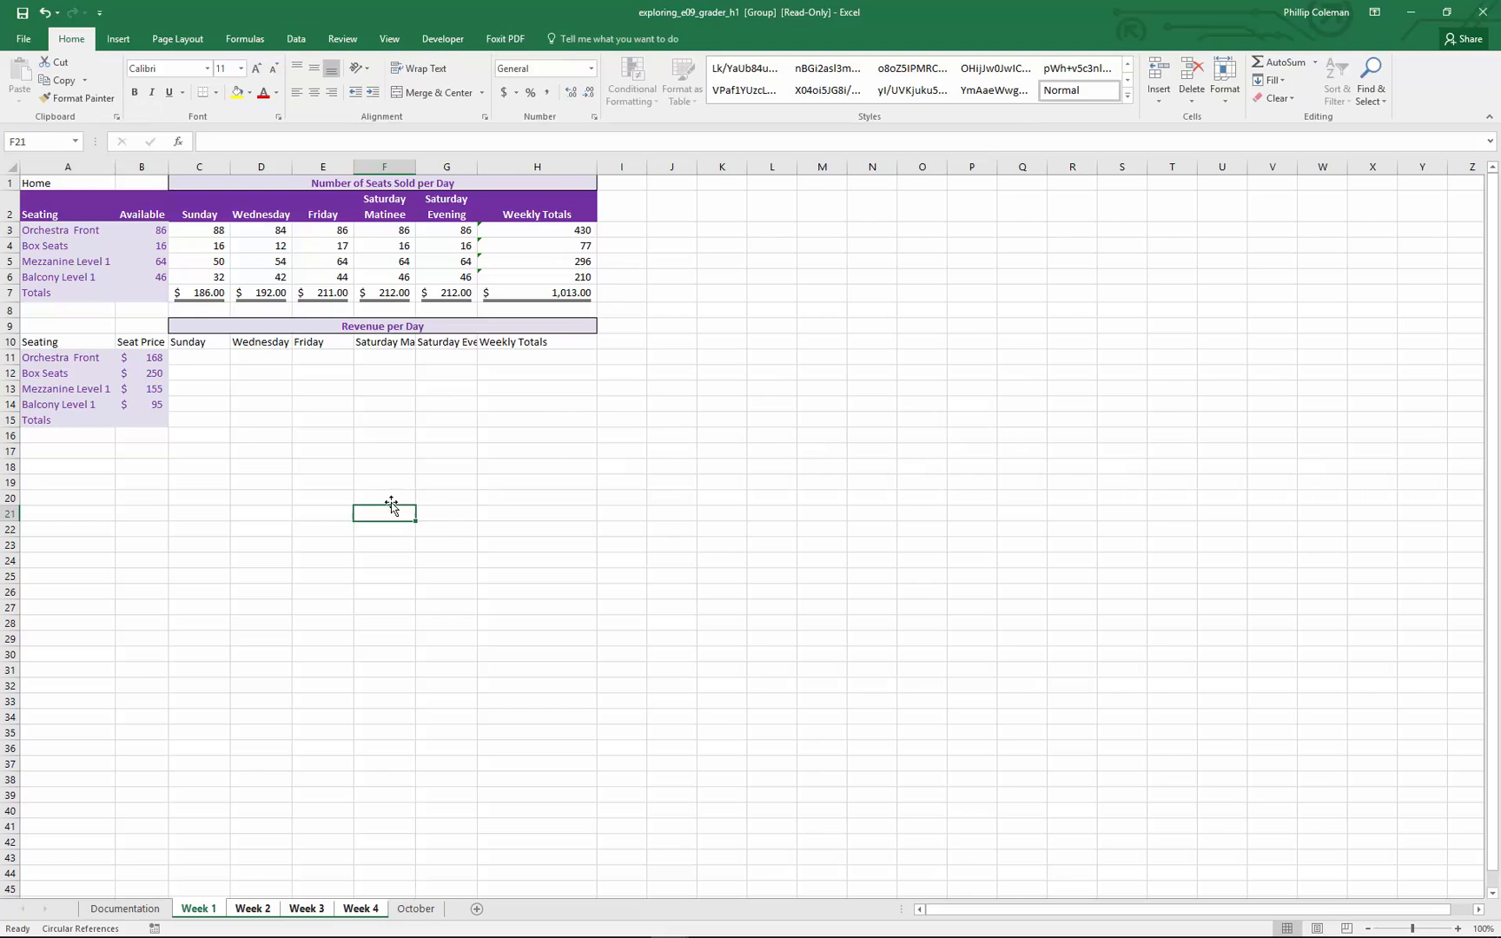
pyautogui.click(88, 277)
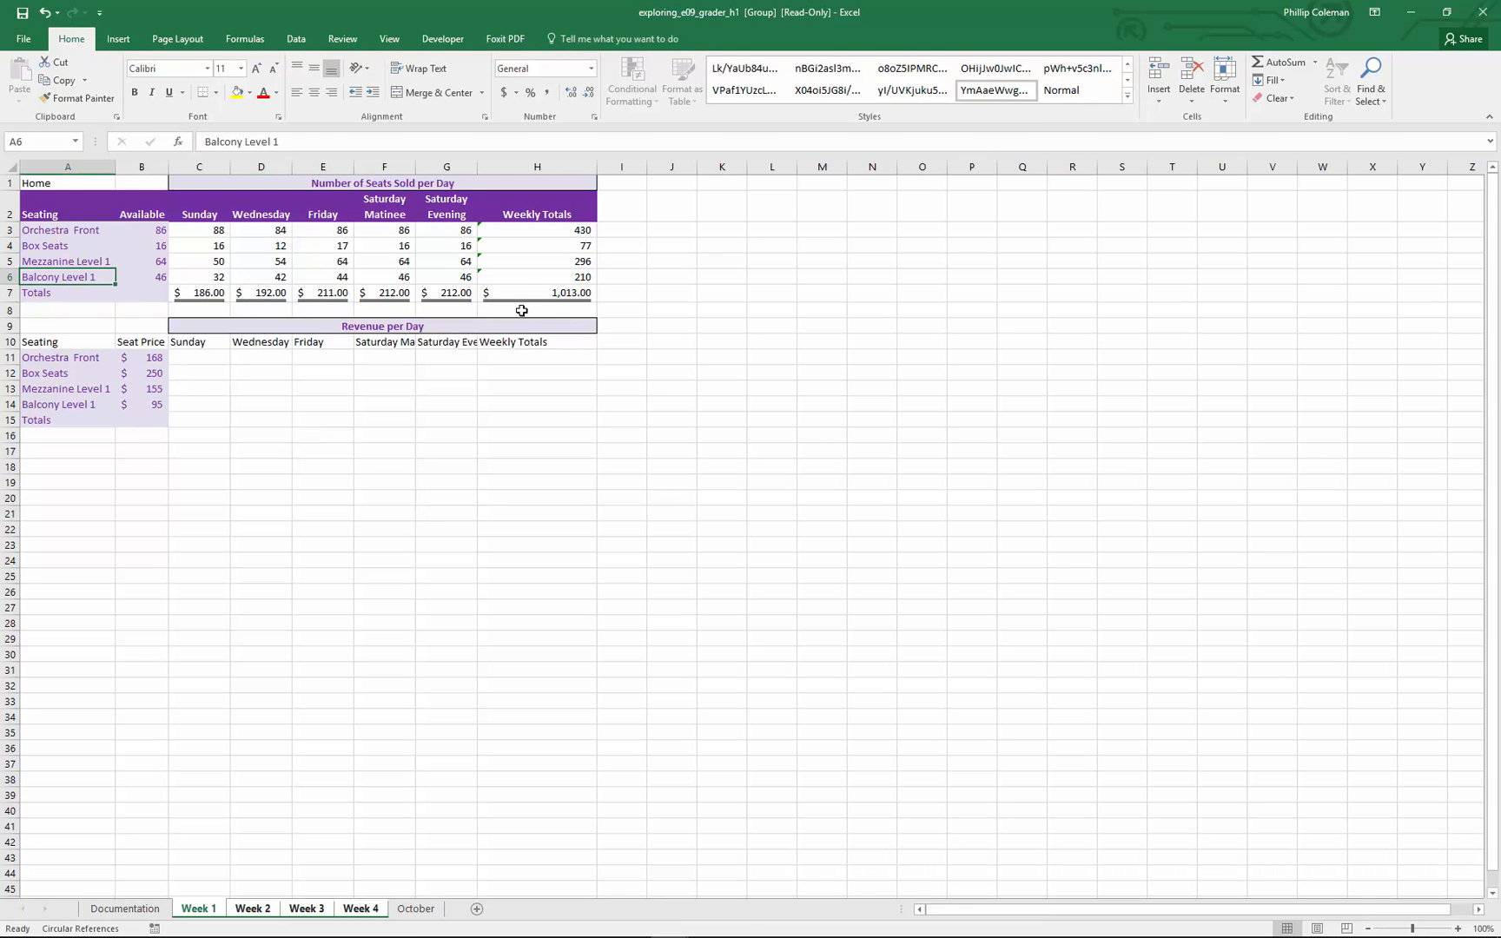
pyautogui.click(69, 102)
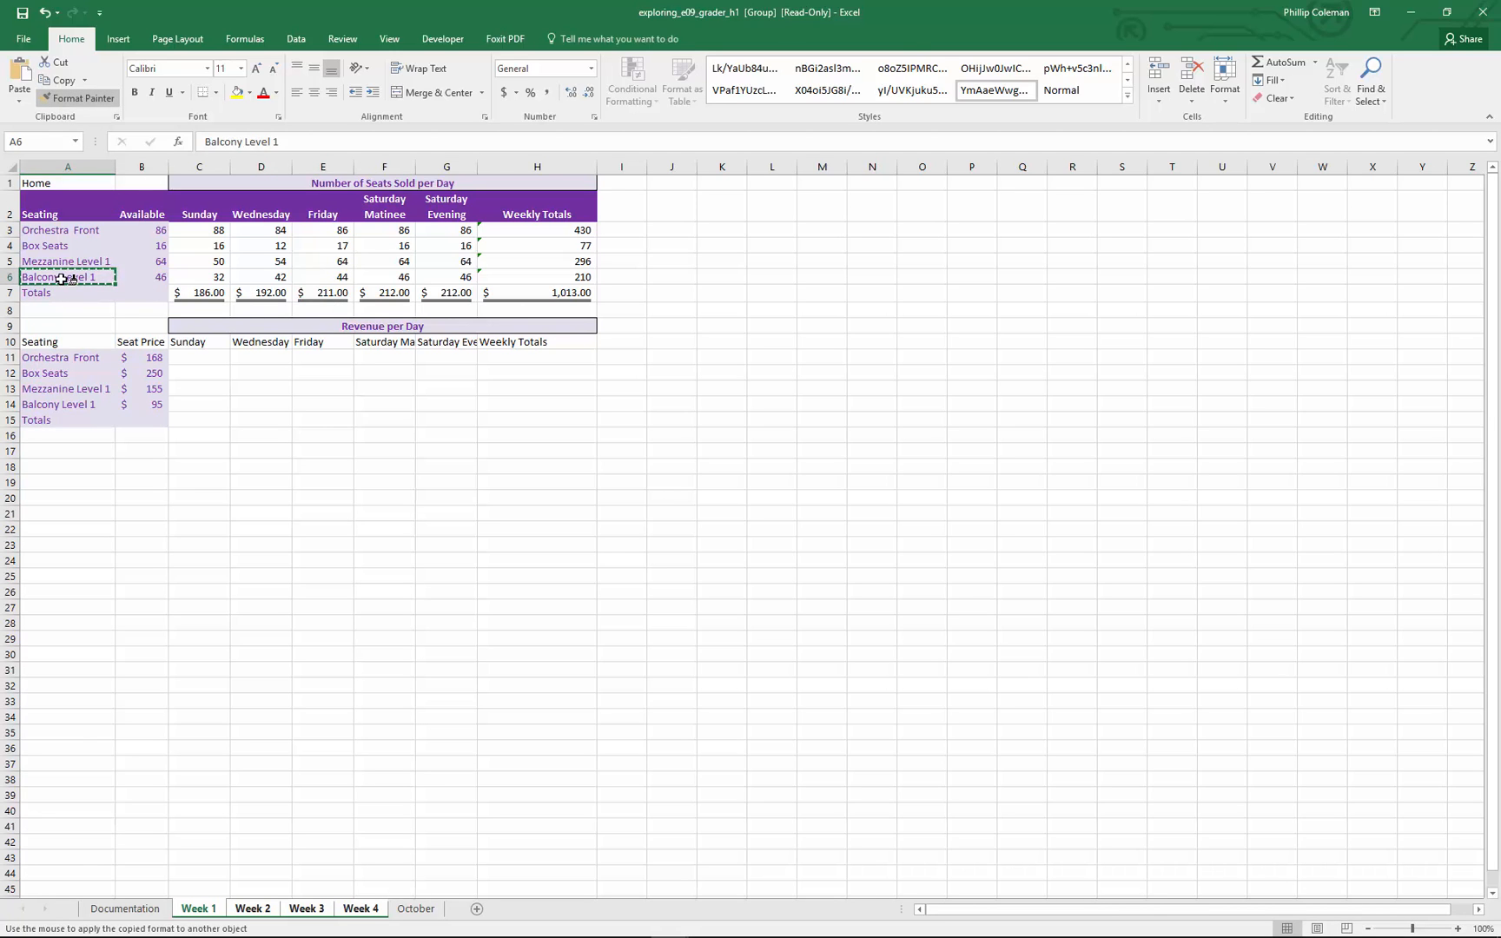
pyautogui.click(330, 293)
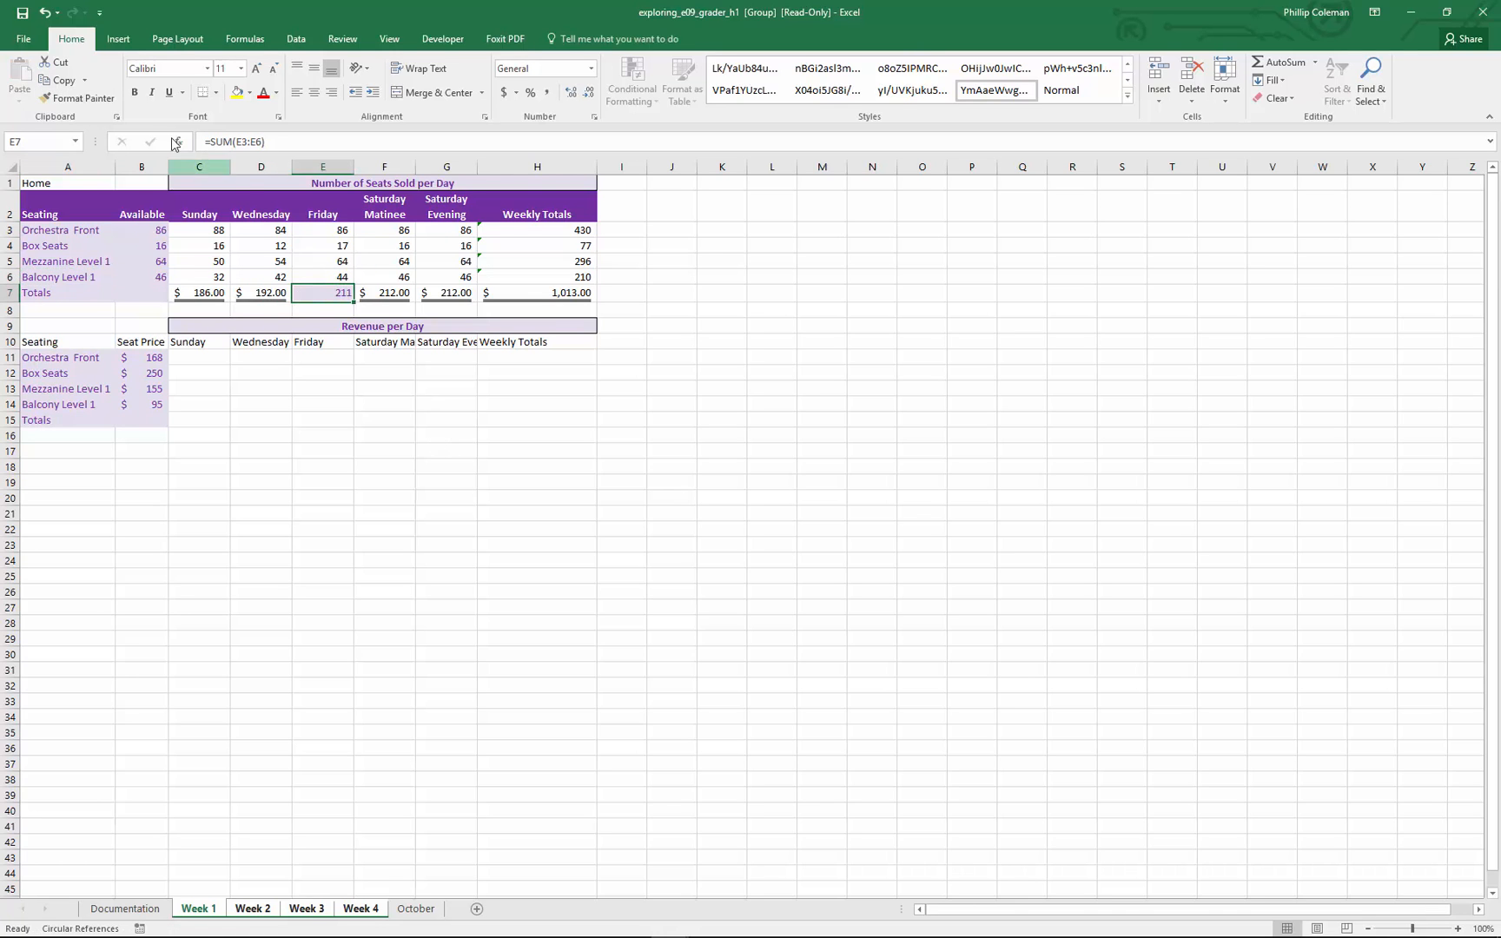
pyautogui.click(46, 13)
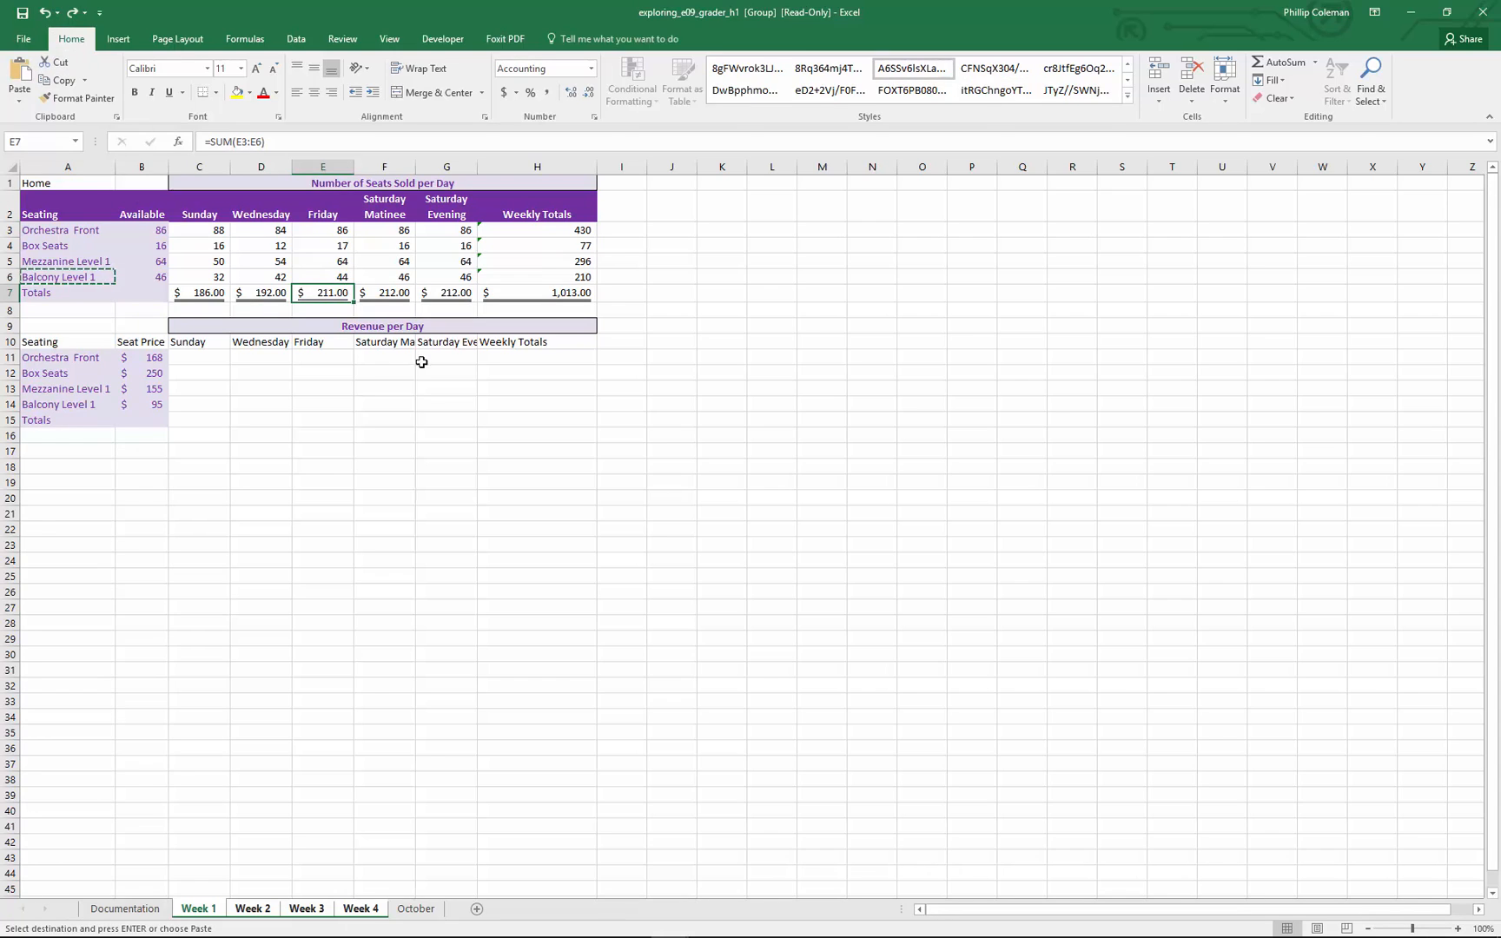
pyautogui.press('Escape')
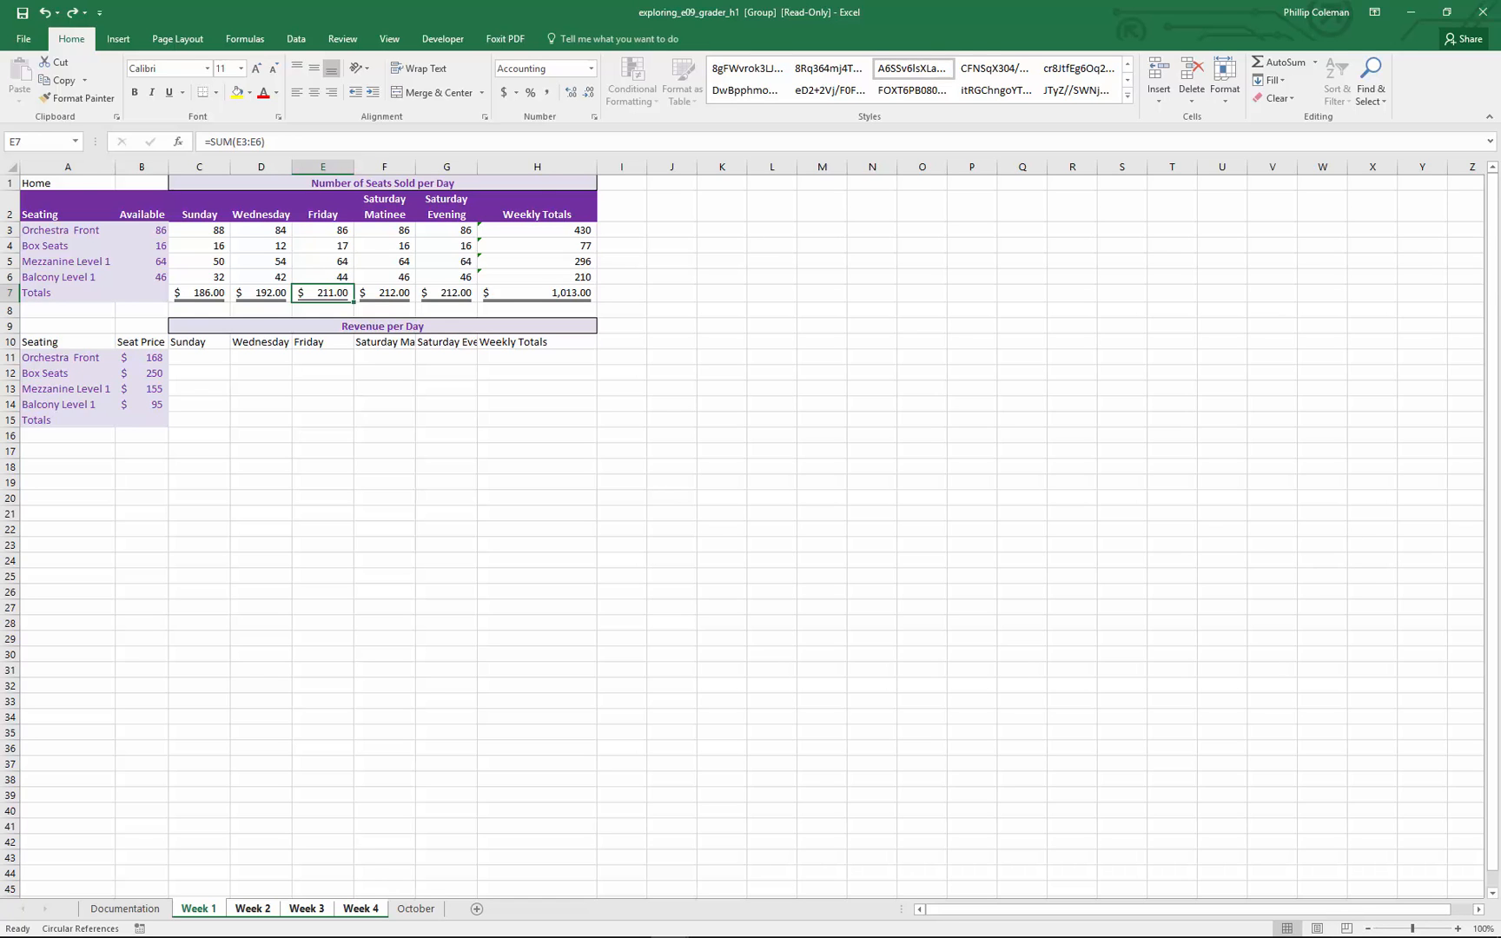
# - On the Documentation worksheet, insert a hyperlink in B7 that leads to cell A1 of the Week 1 worksheet
pyautogui.hotkey('alt', 'Tab')
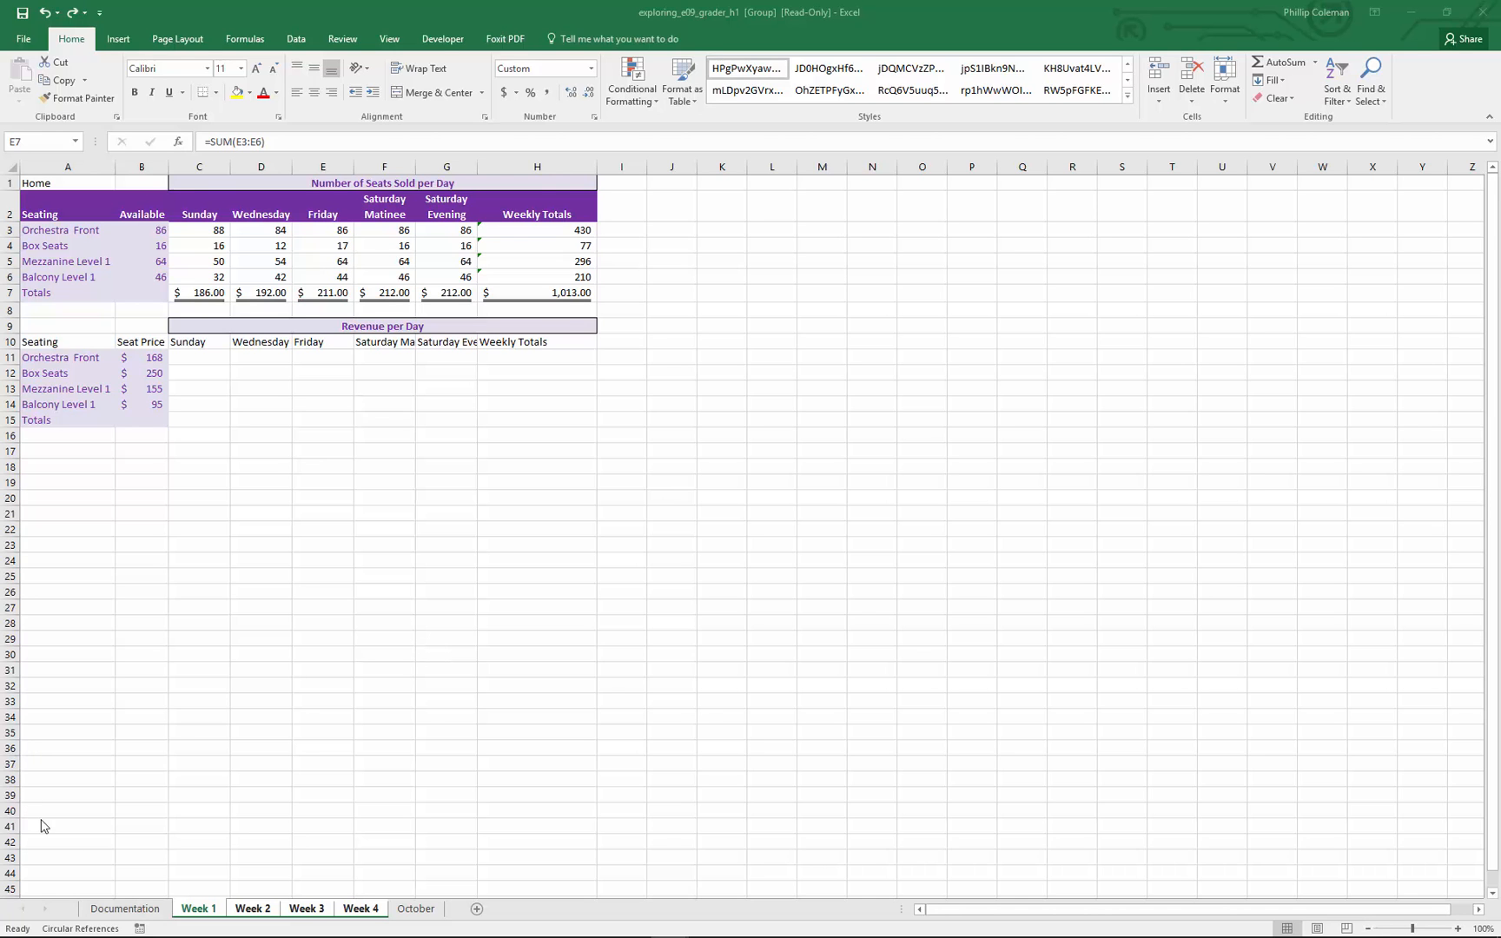
pyautogui.click(123, 909)
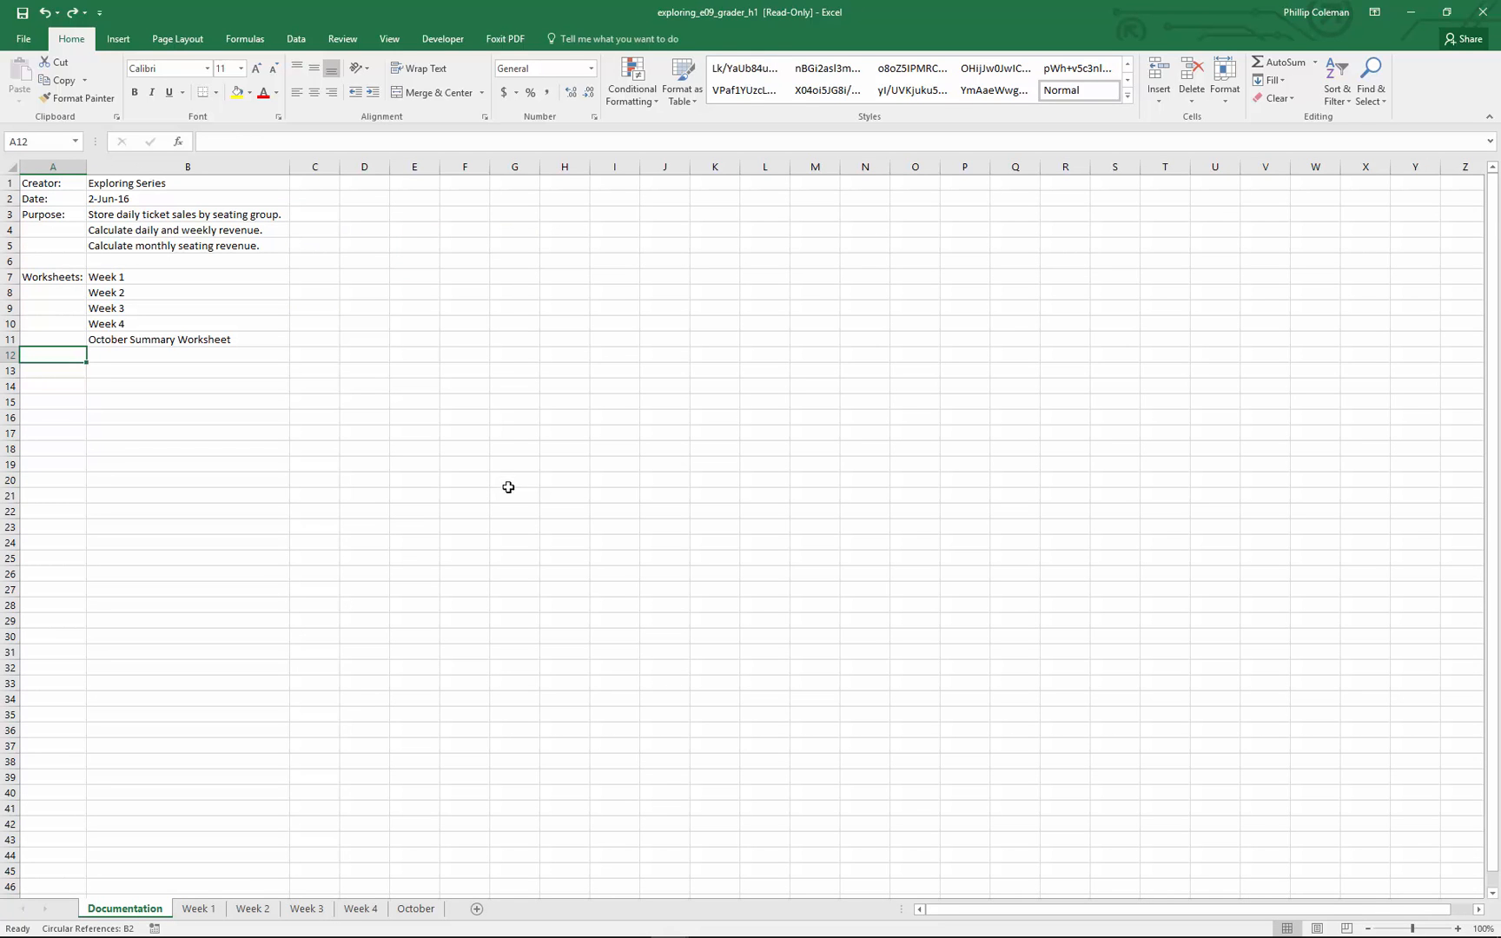
pyautogui.click(130, 277)
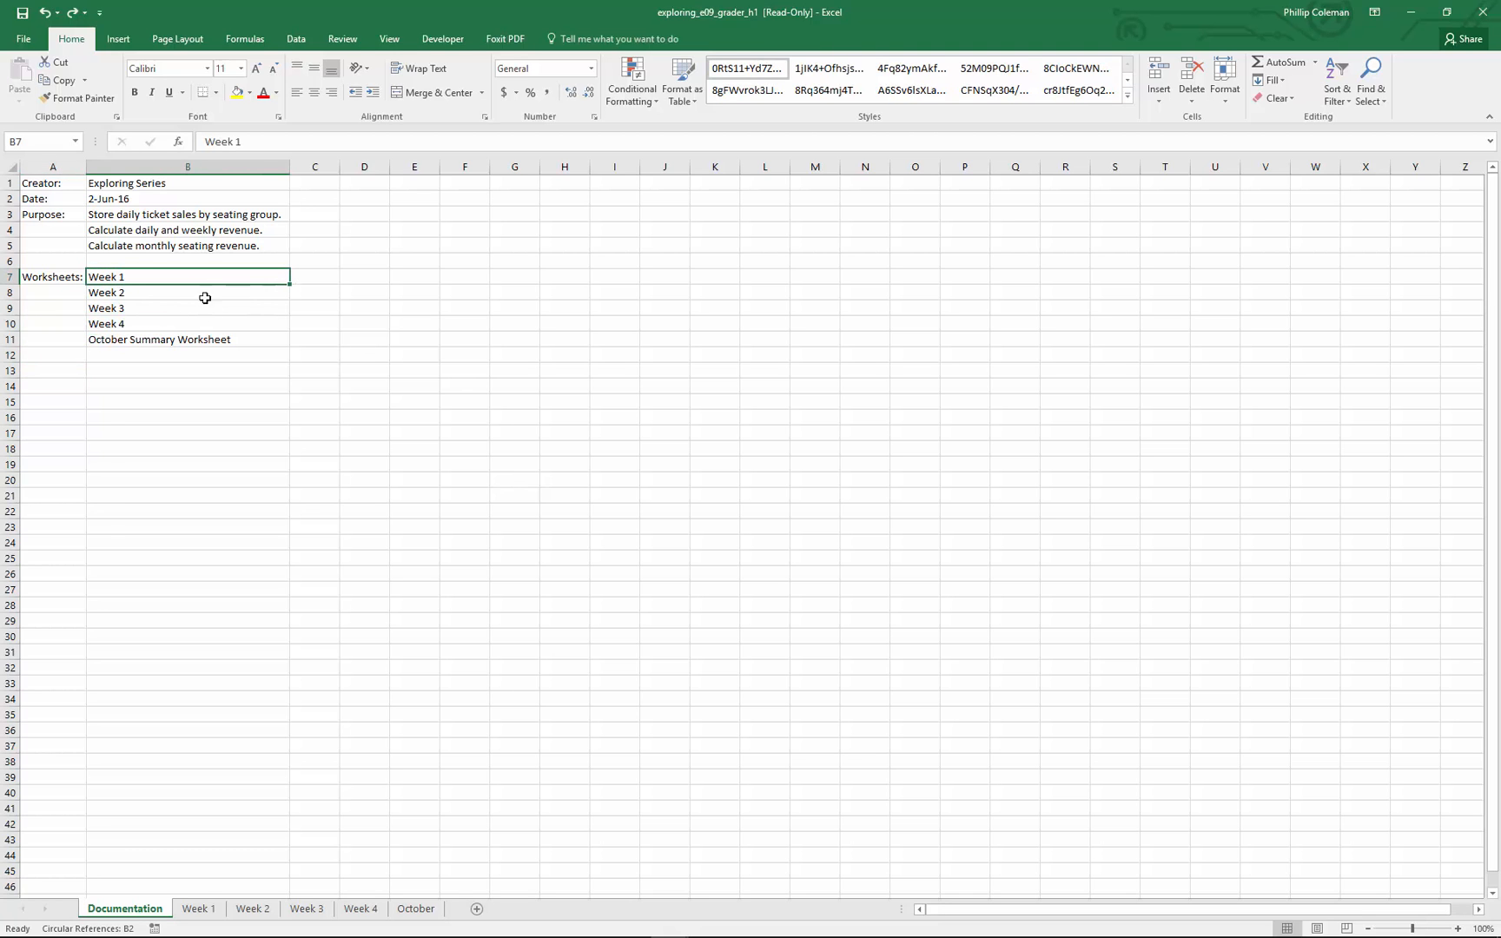
pyautogui.rightClick(109, 275)
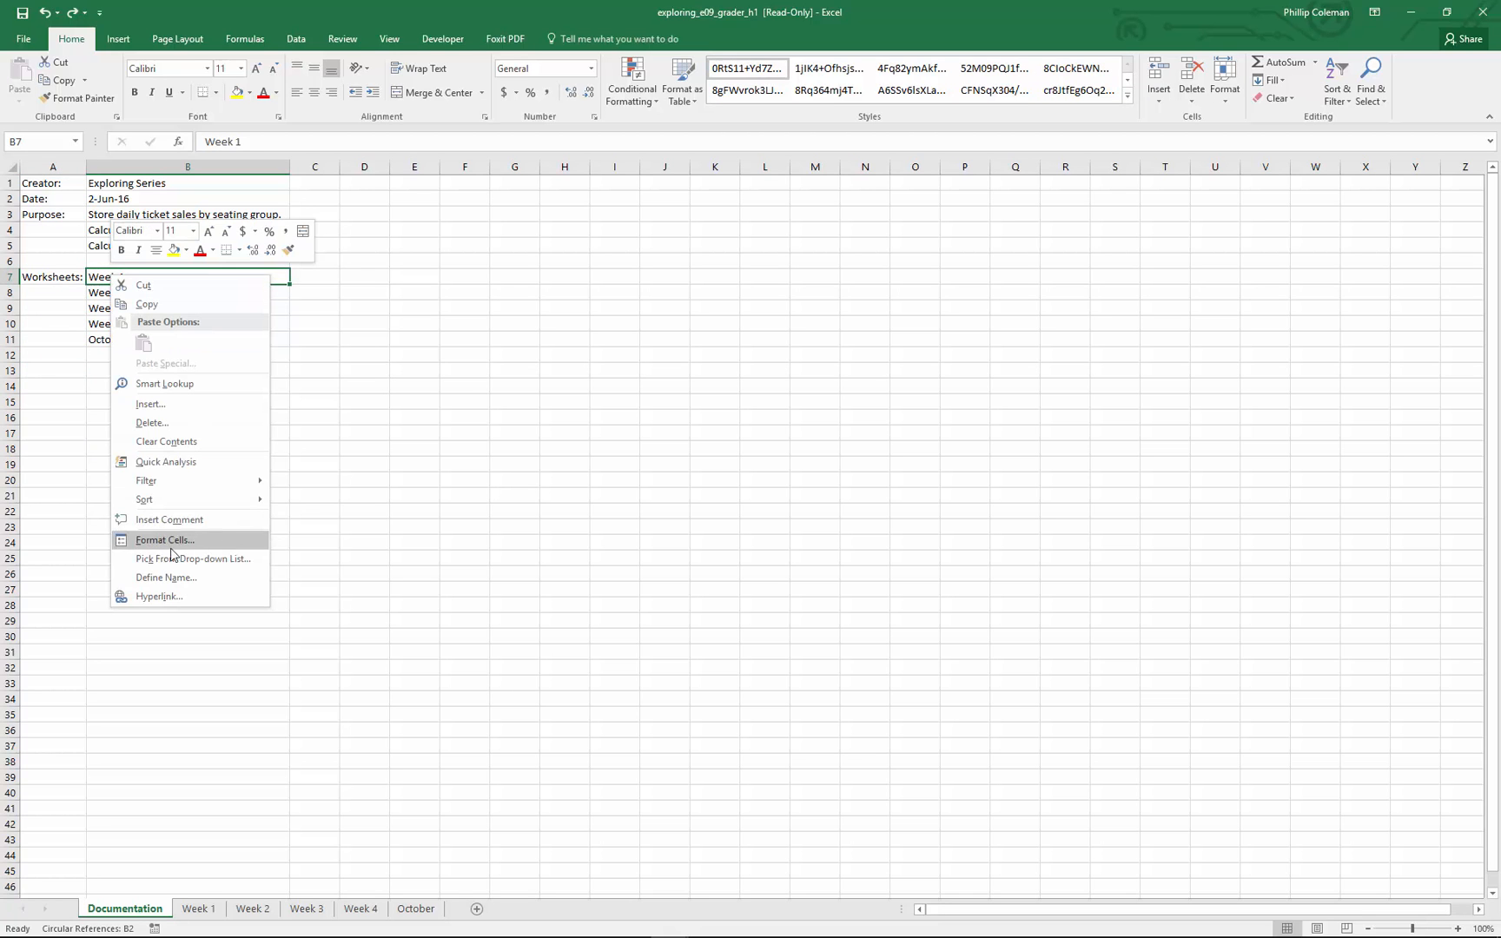
pyautogui.click(150, 599)
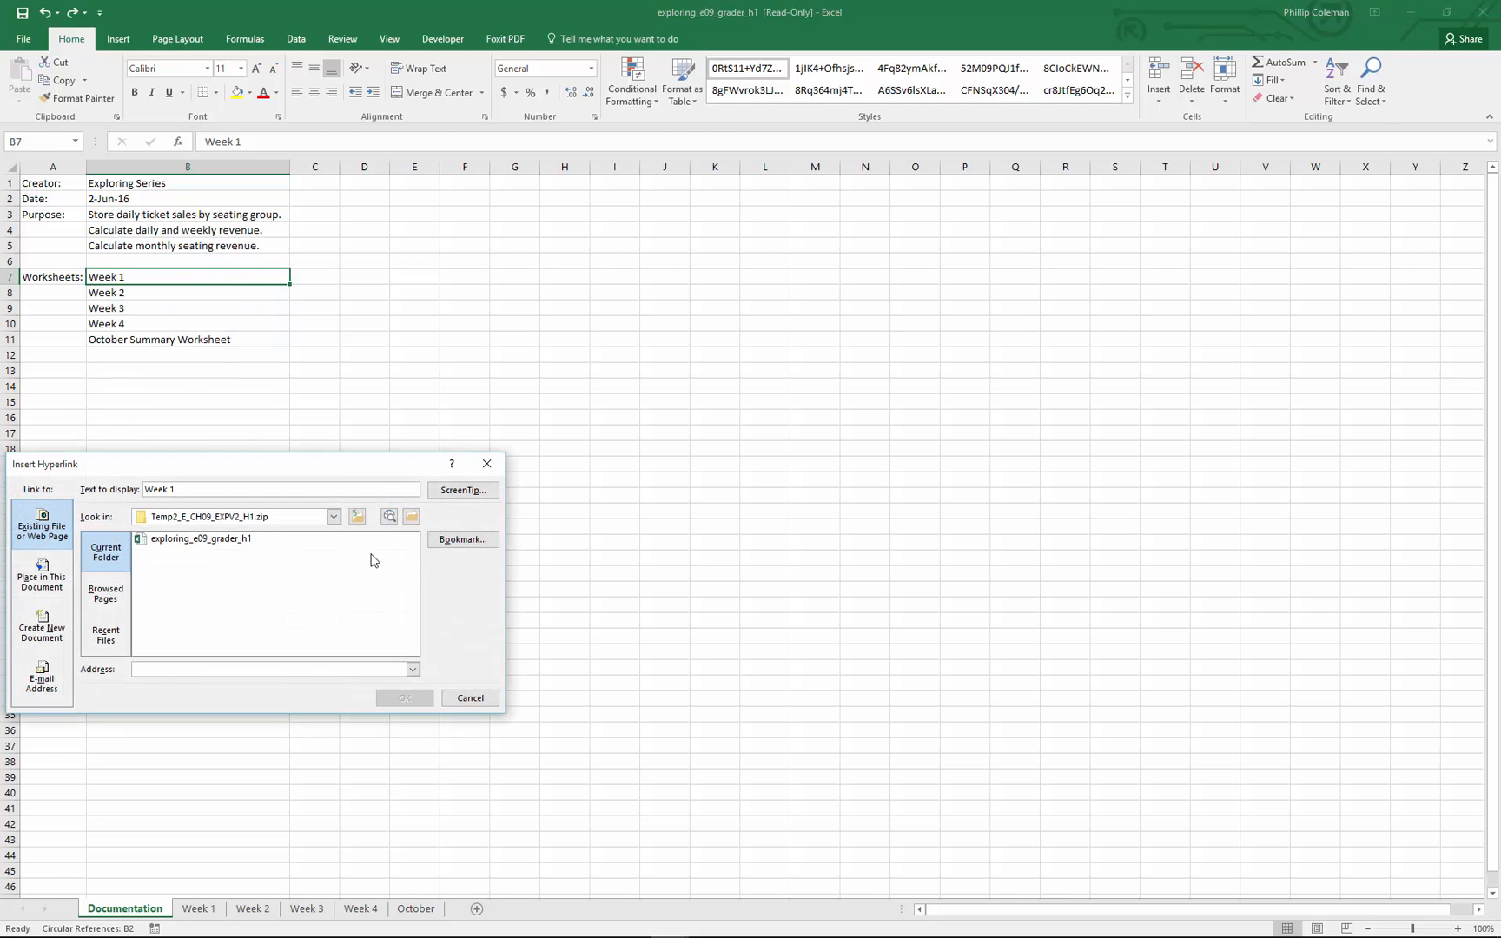
pyautogui.click(33, 584)
pyautogui.click(132, 587)
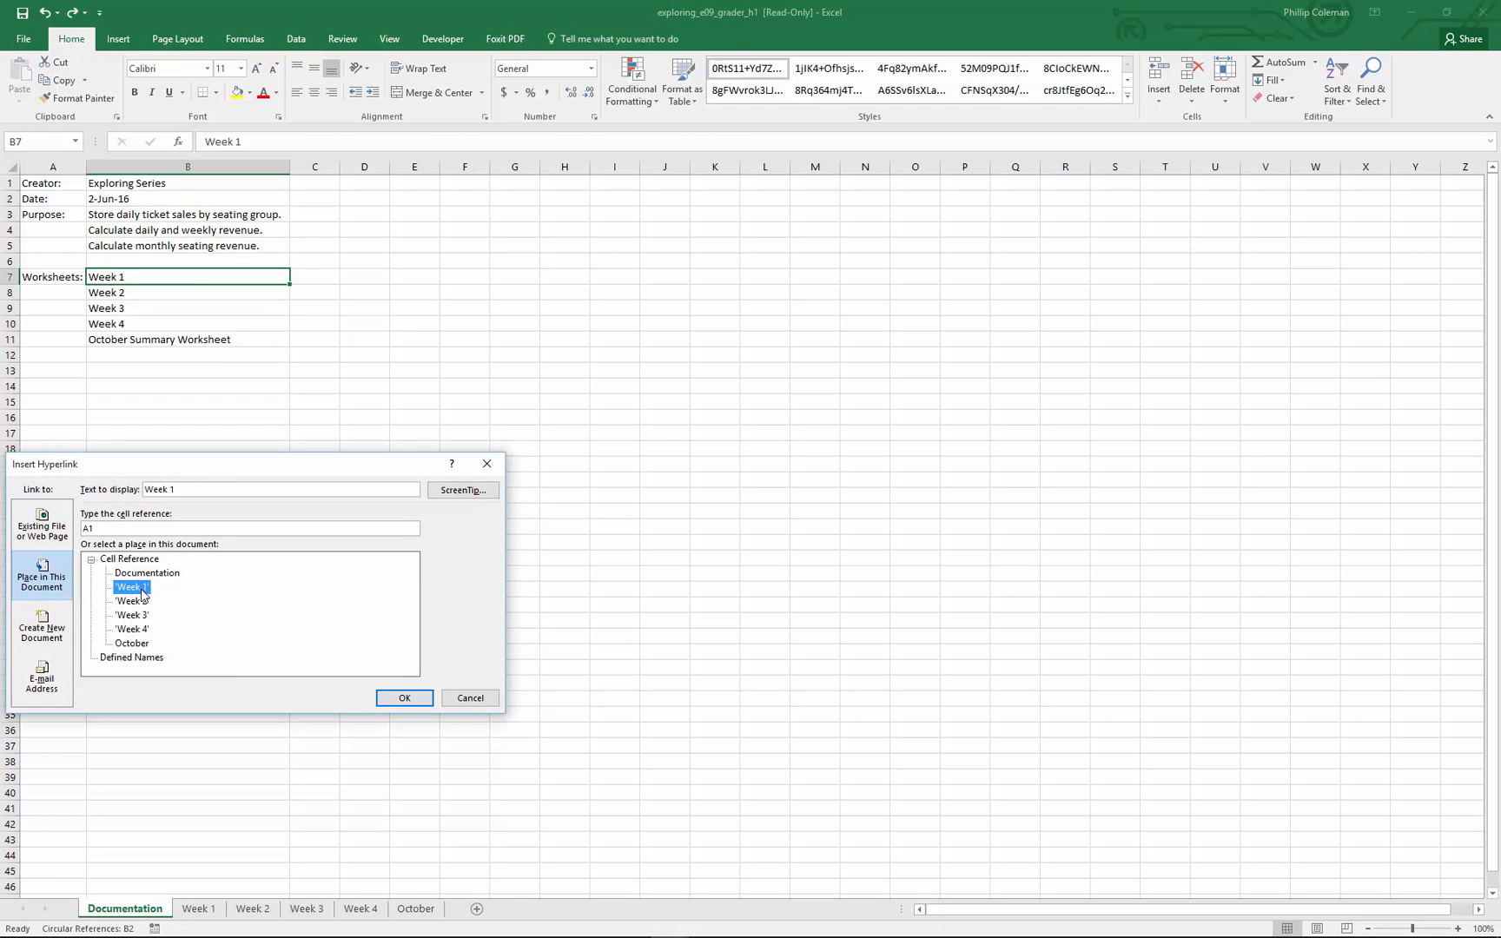
pyautogui.click(405, 698)
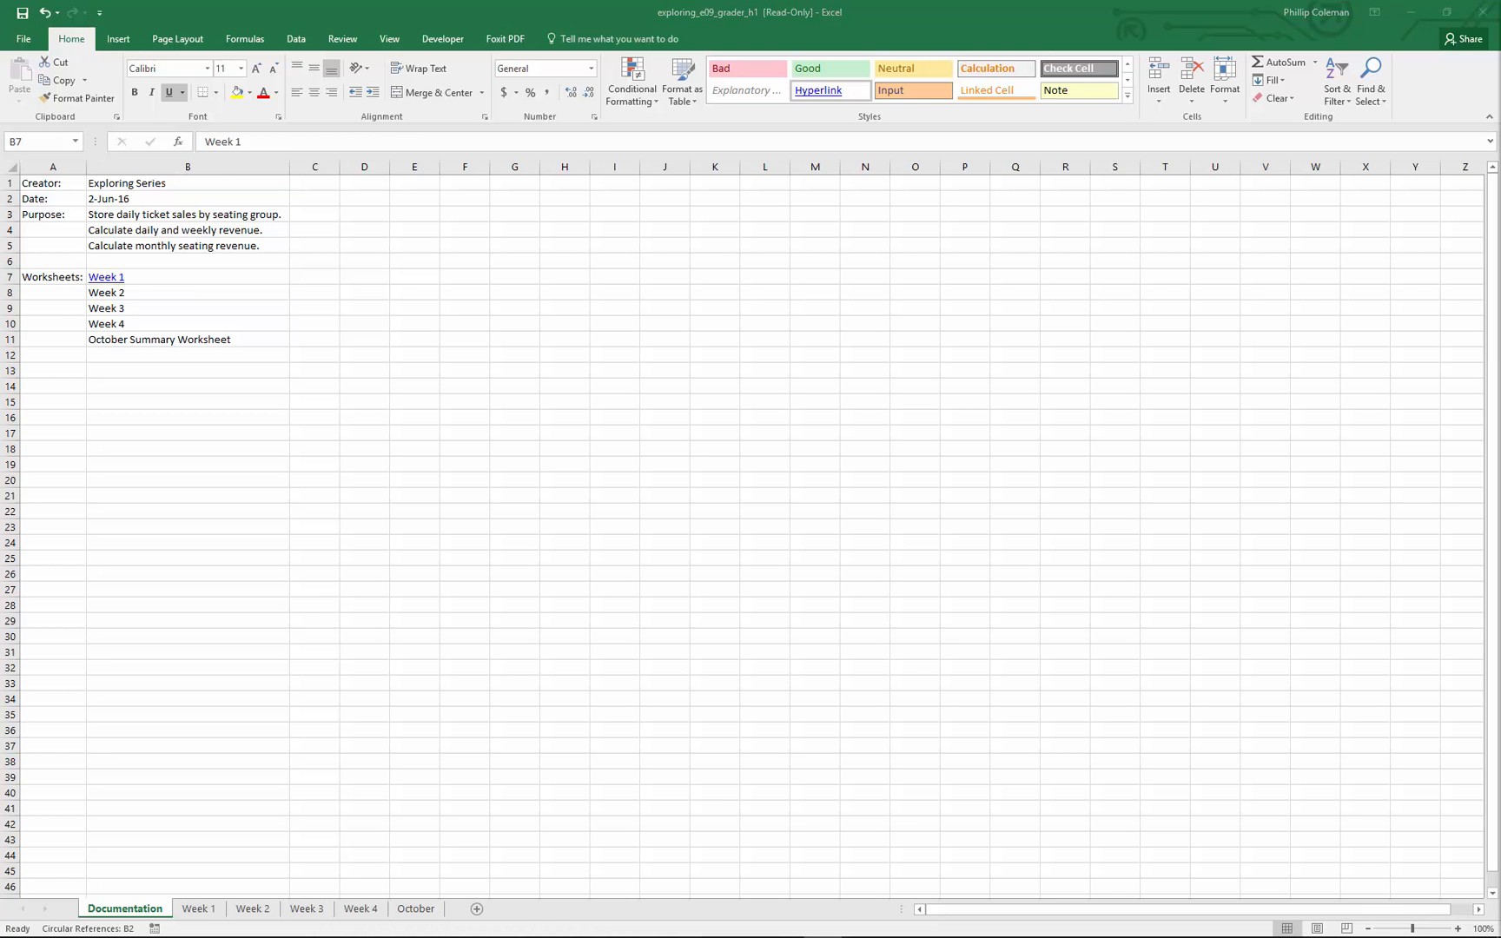
# - Select the Home cell A1 on the Week 1 worksheet and look through the available Fill options
pyautogui.click(211, 916)
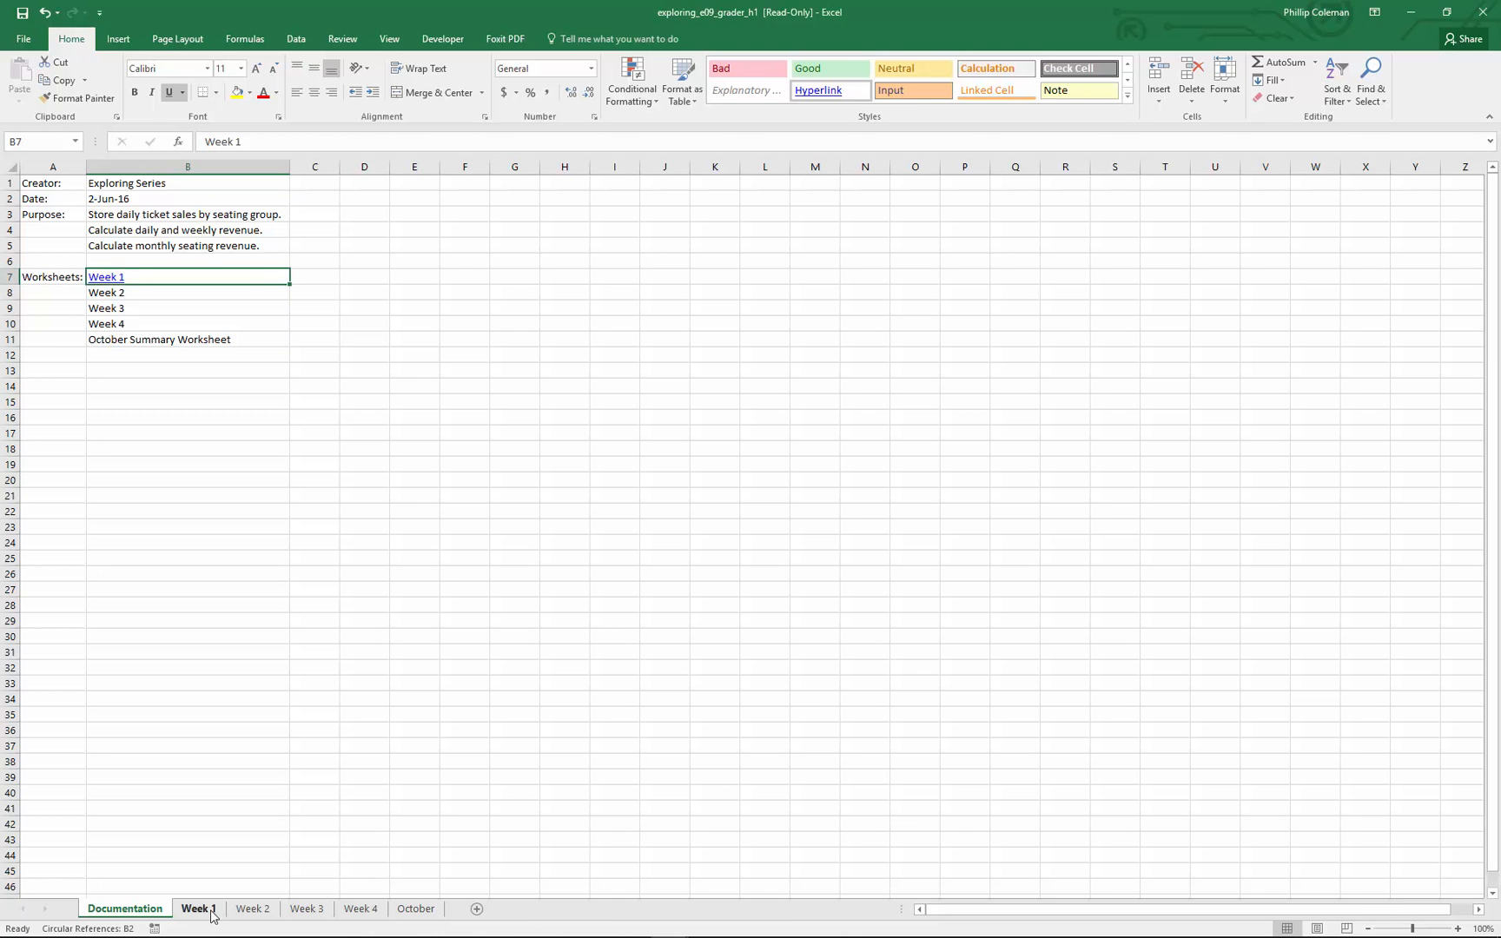
pyautogui.click(199, 908)
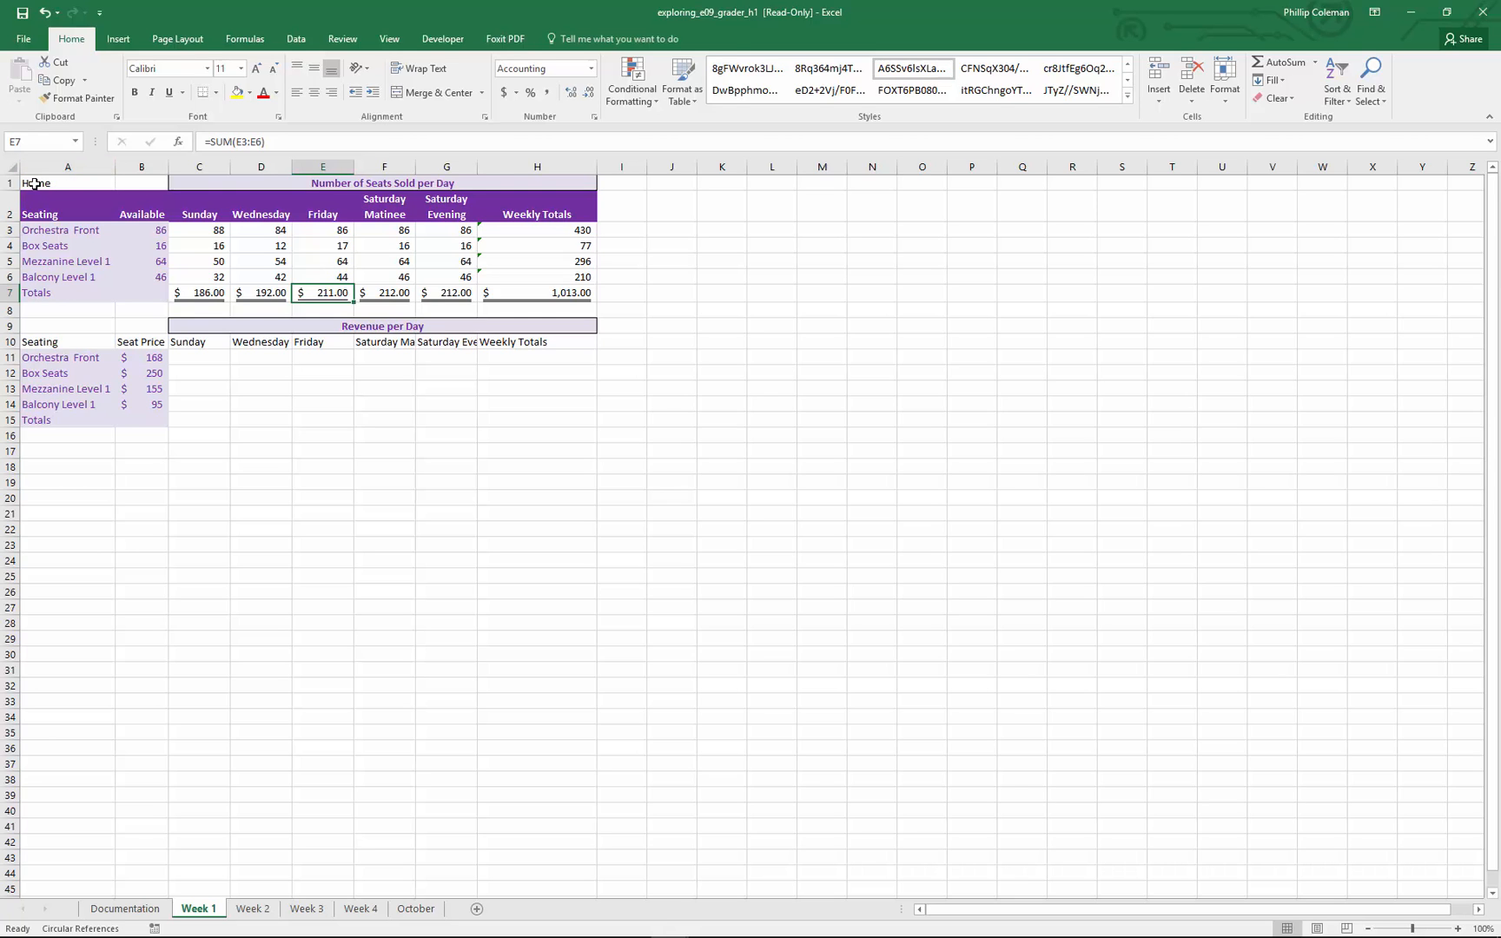
pyautogui.click(34, 185)
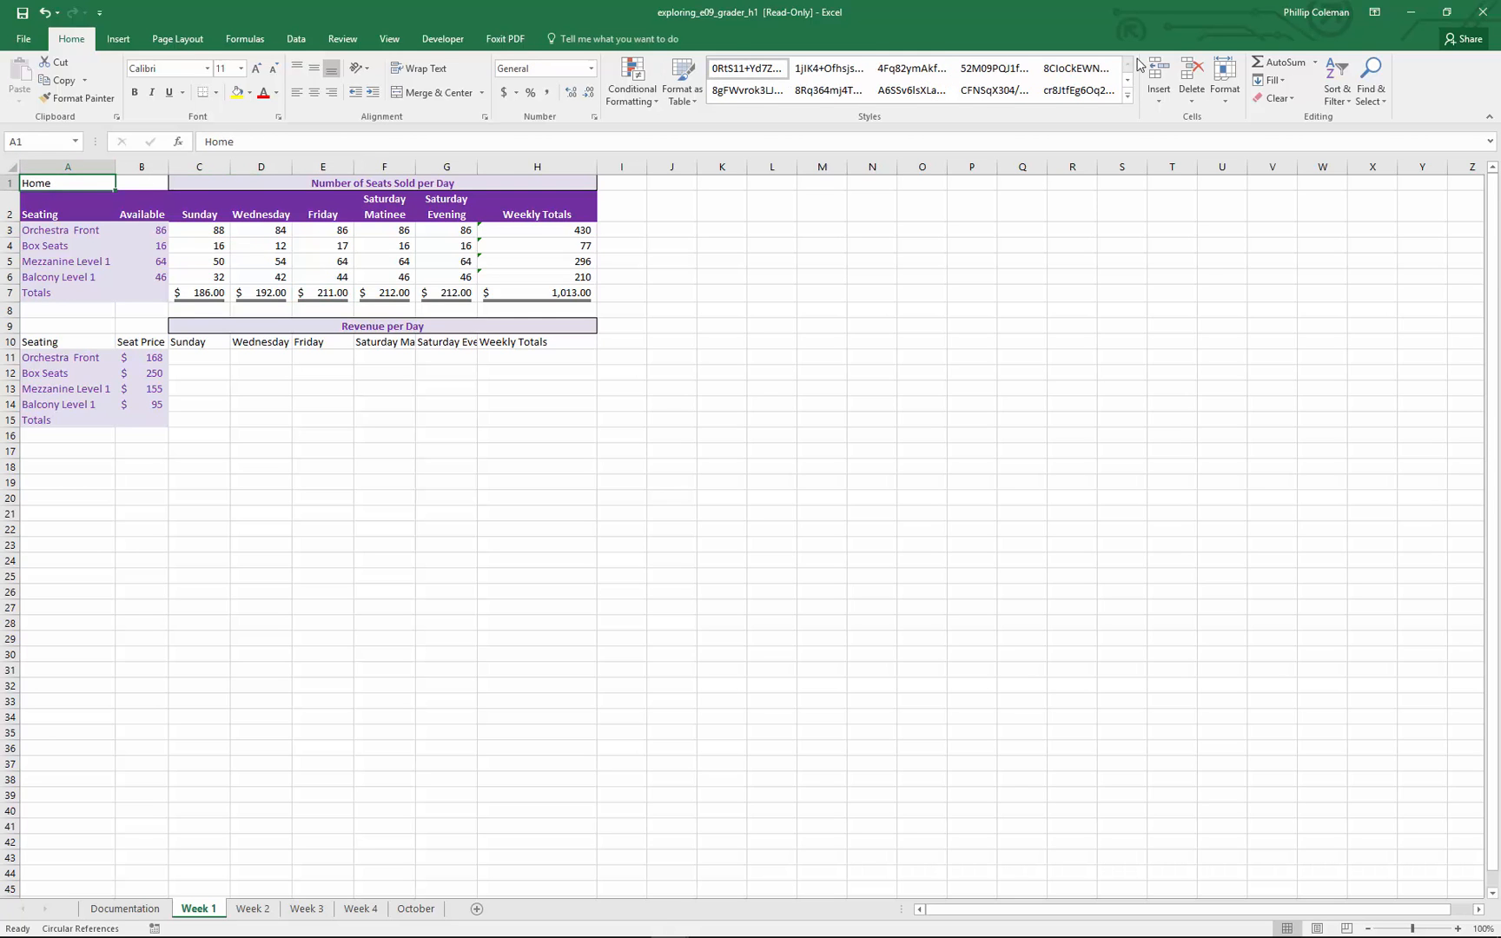
pyautogui.click(1278, 81)
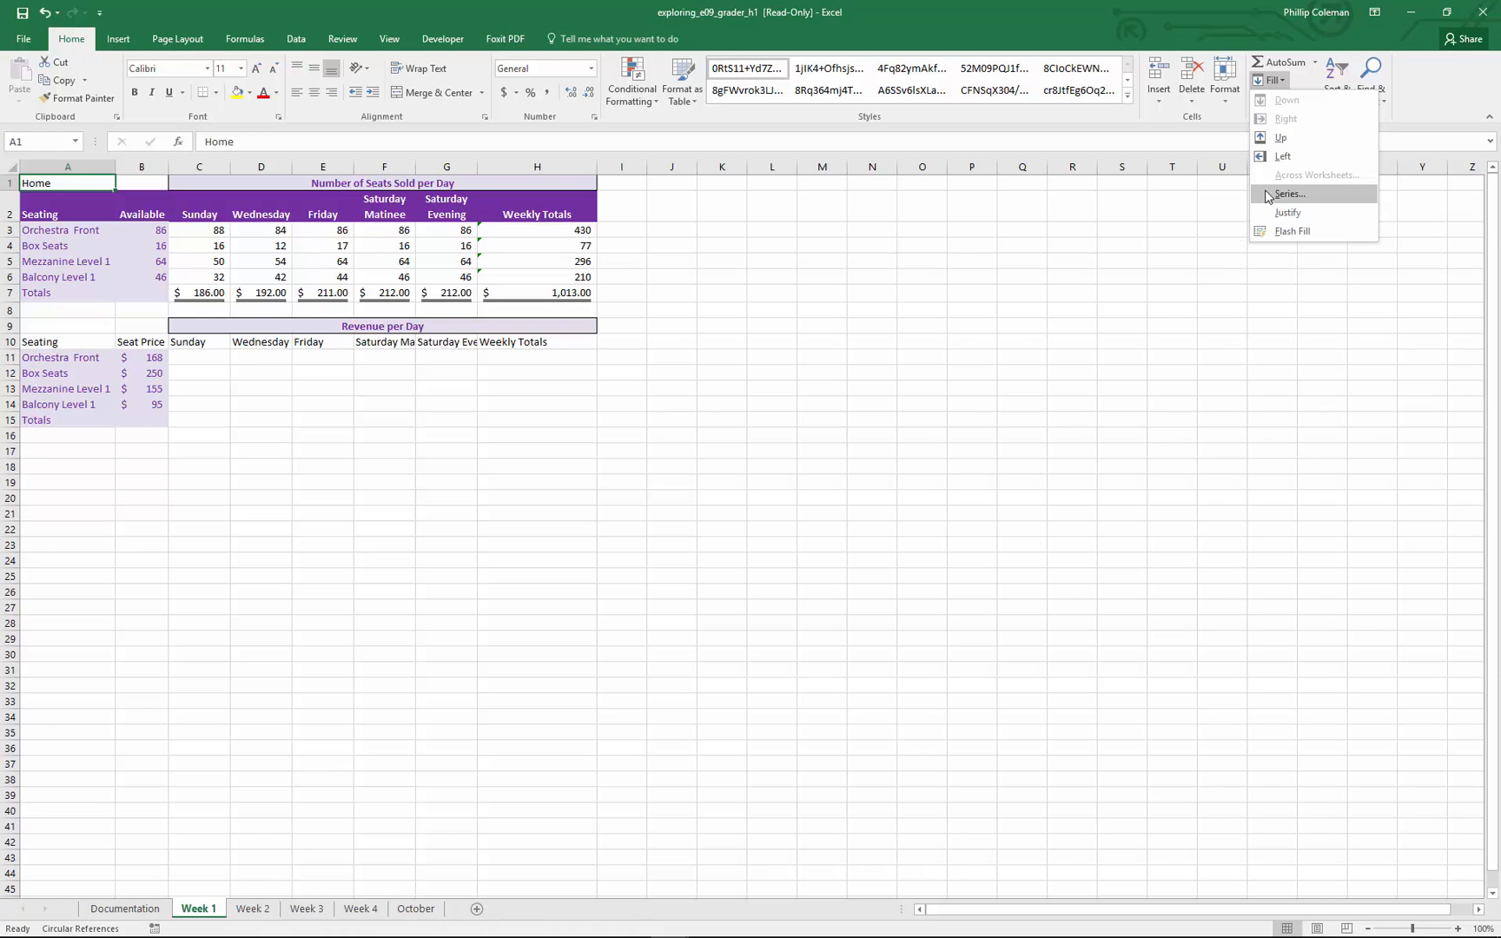
pyautogui.click(1155, 341)
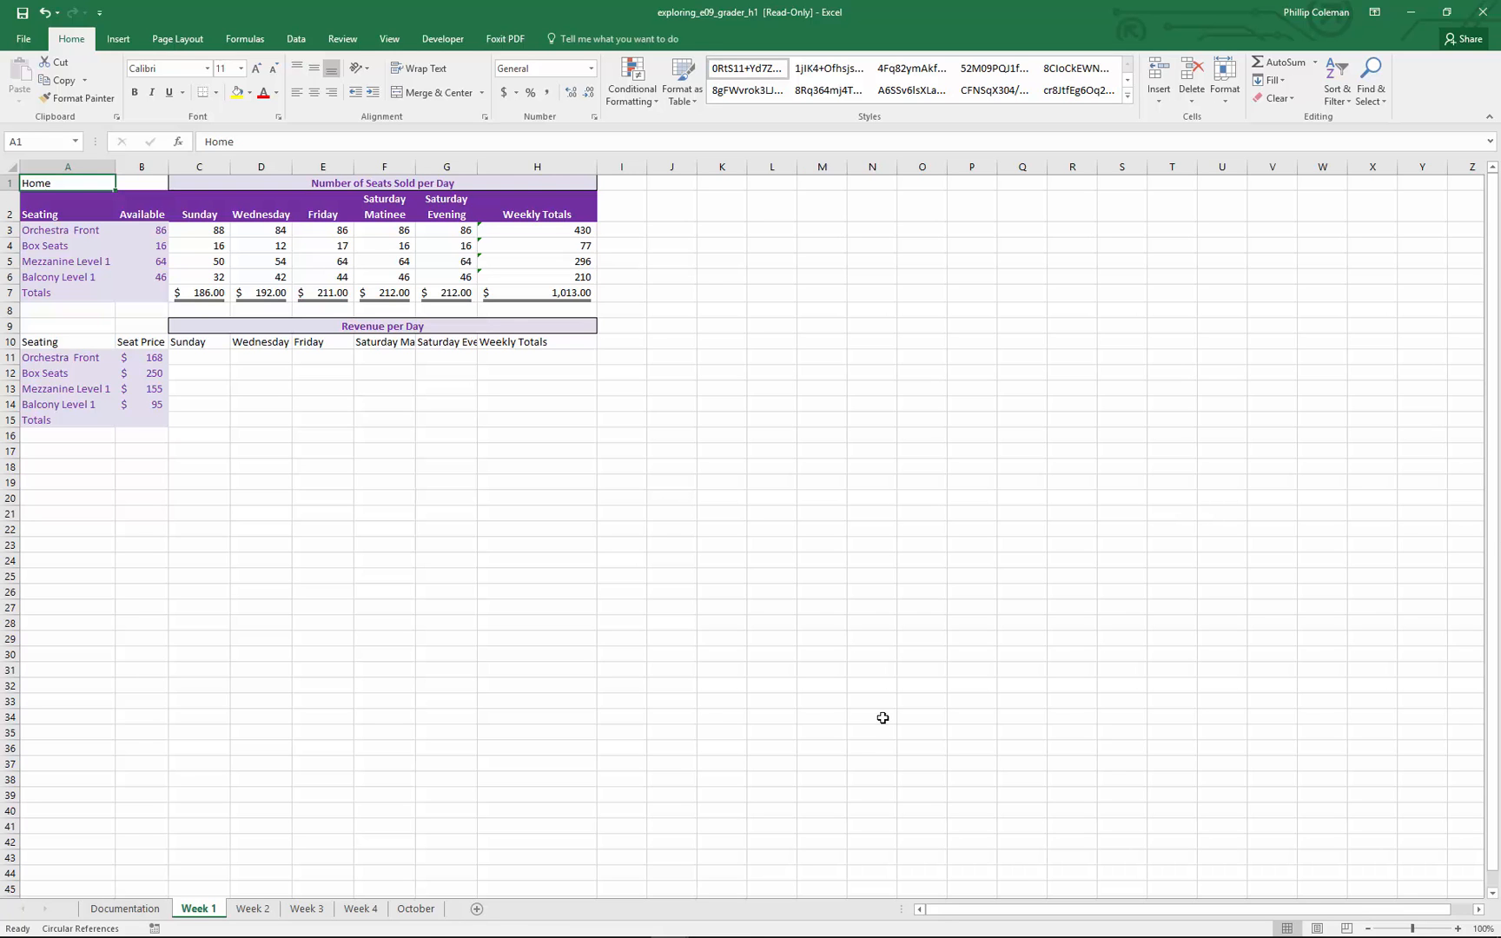
# - Go to the October worksheet and select the Orchestra Front revenue cell for Sunday, C11
pyautogui.click(417, 909)
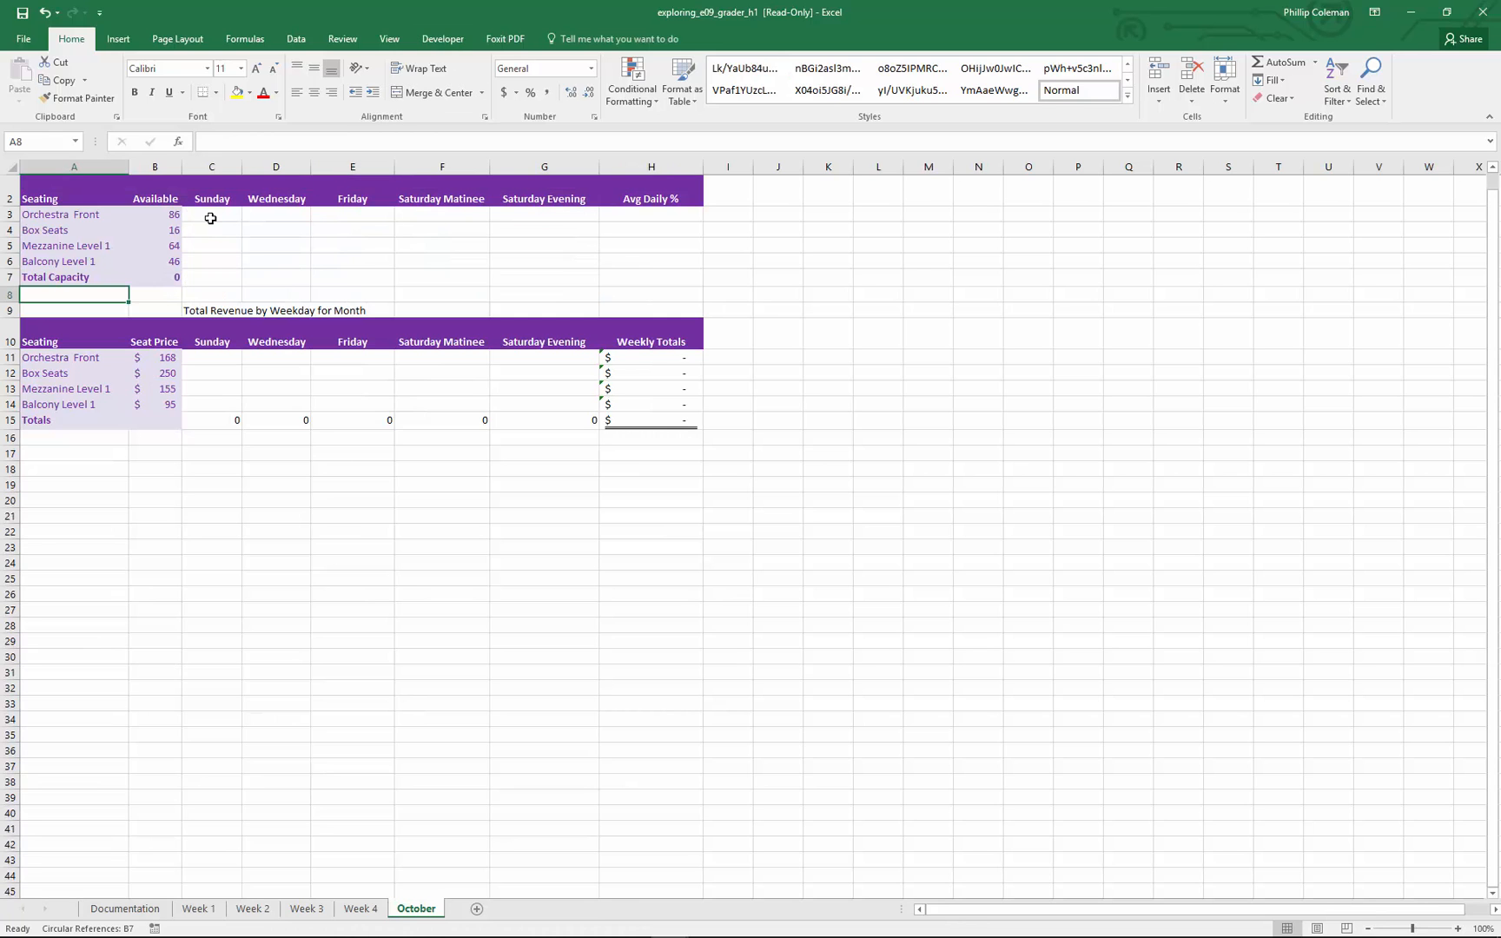
pyautogui.click(233, 359)
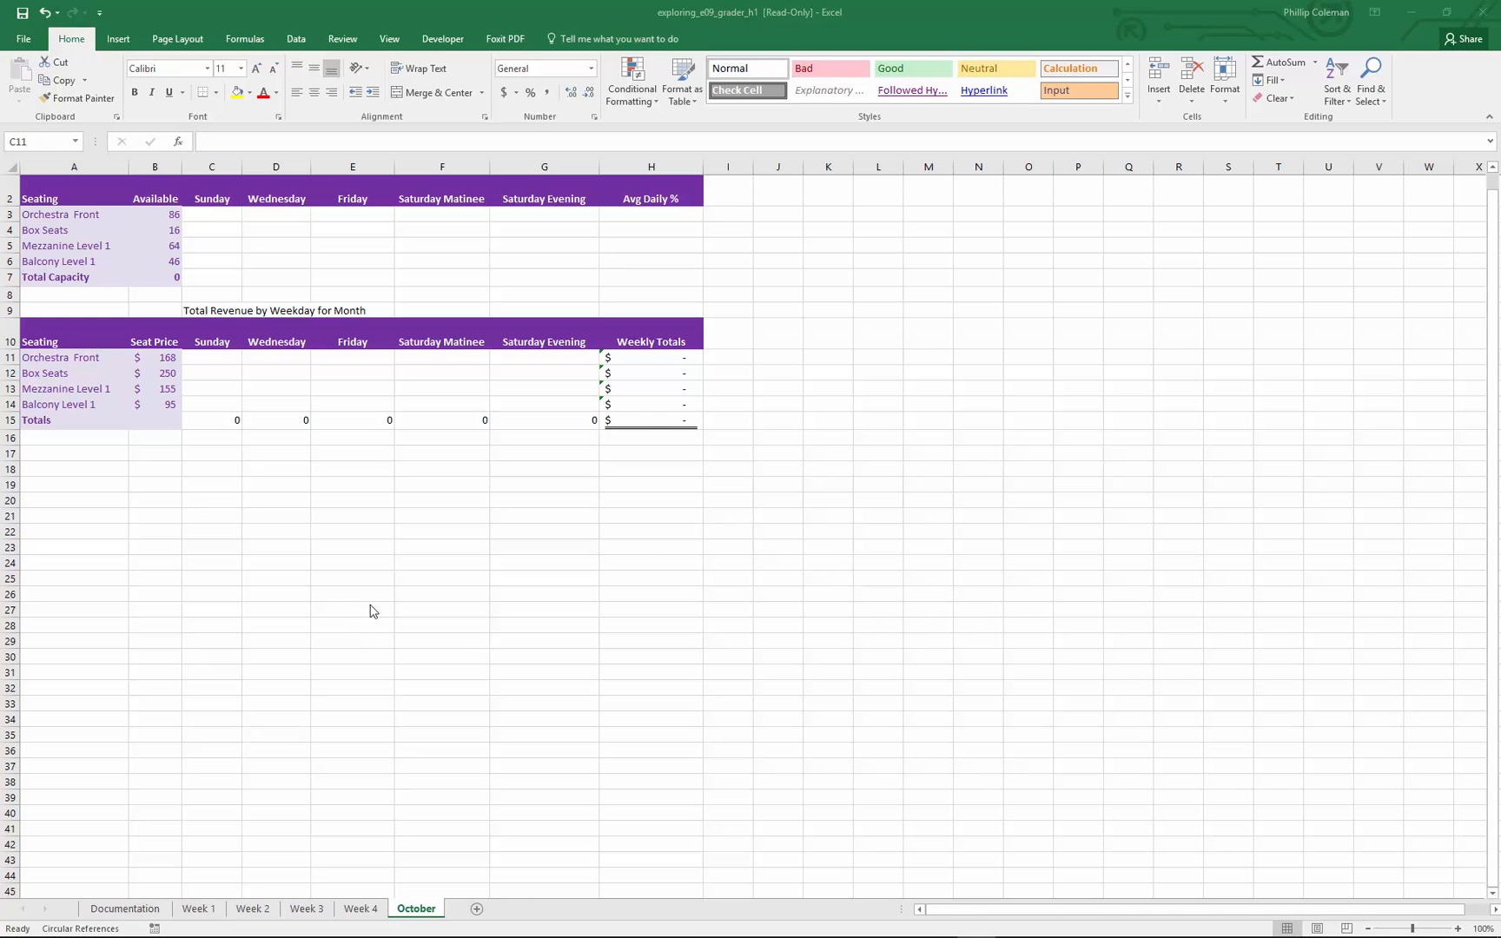
# - Start a SUM formula in the Orchestra Front revenue cell for Sunday, C11, on the October worksheet
pyautogui.doubleClick(213, 356)
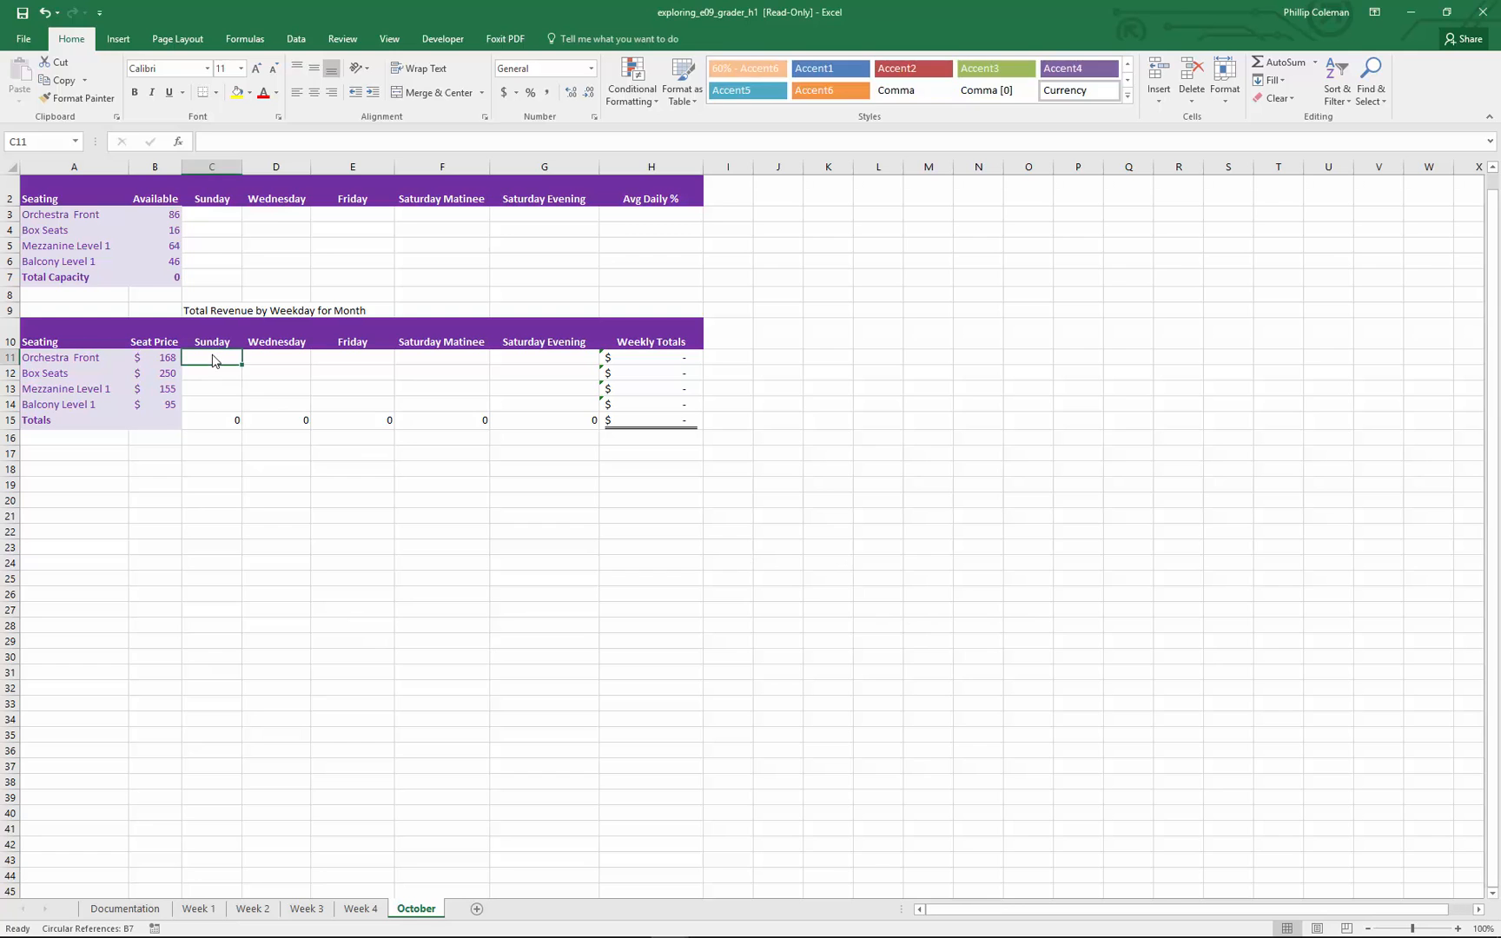
pyautogui.press('Escape')
pyautogui.write('=')
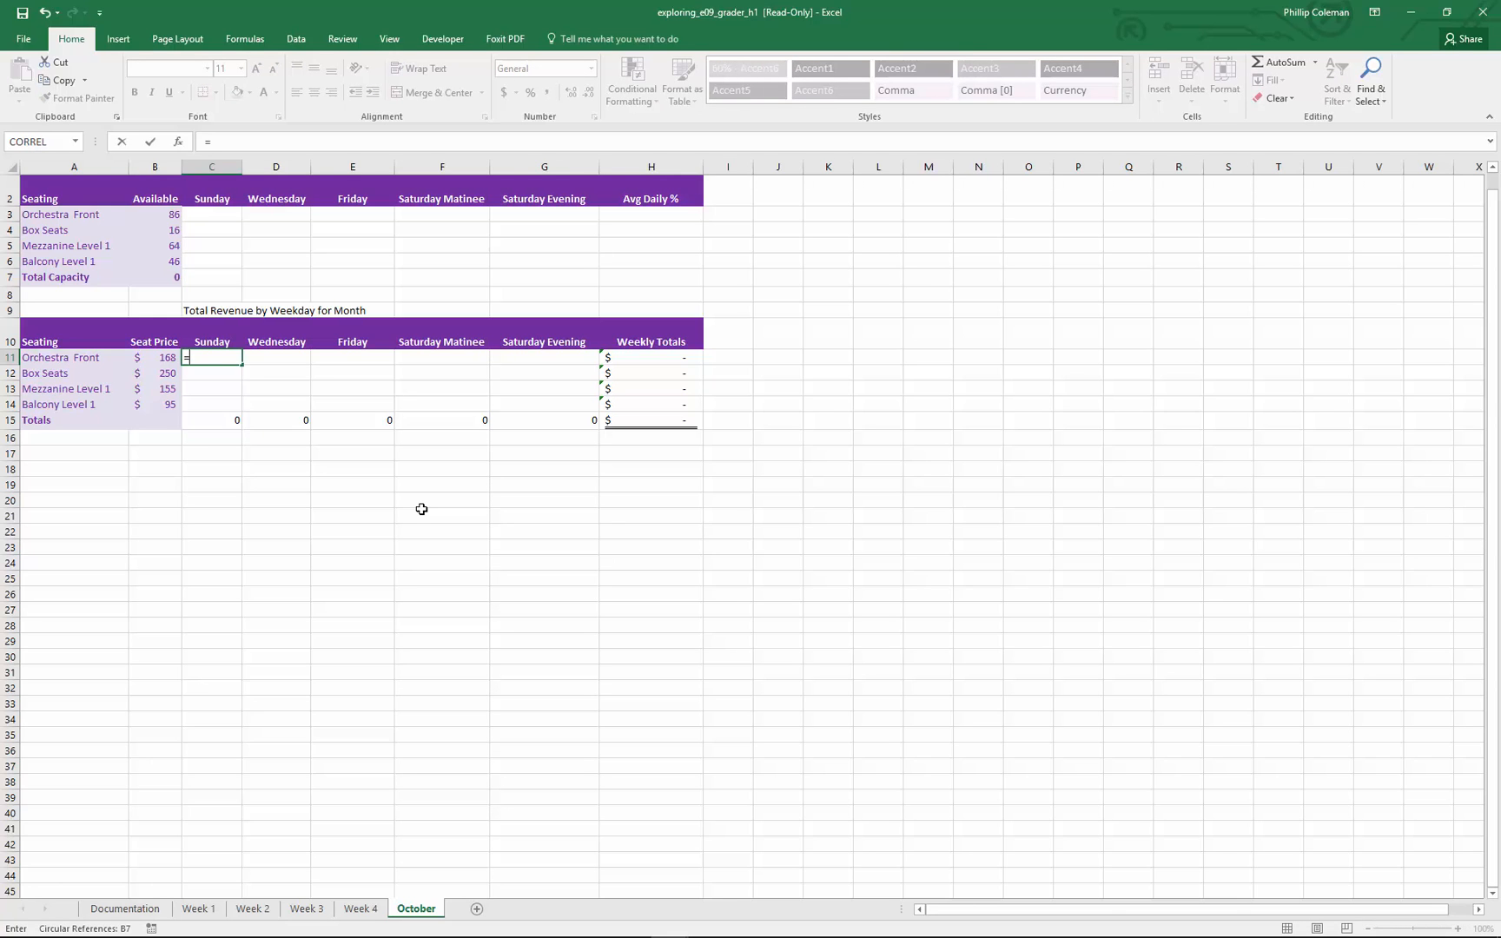
pyautogui.write('su,(')
pyautogui.click(222, 140)
pyautogui.press('Delete')
pyautogui.write('m(')
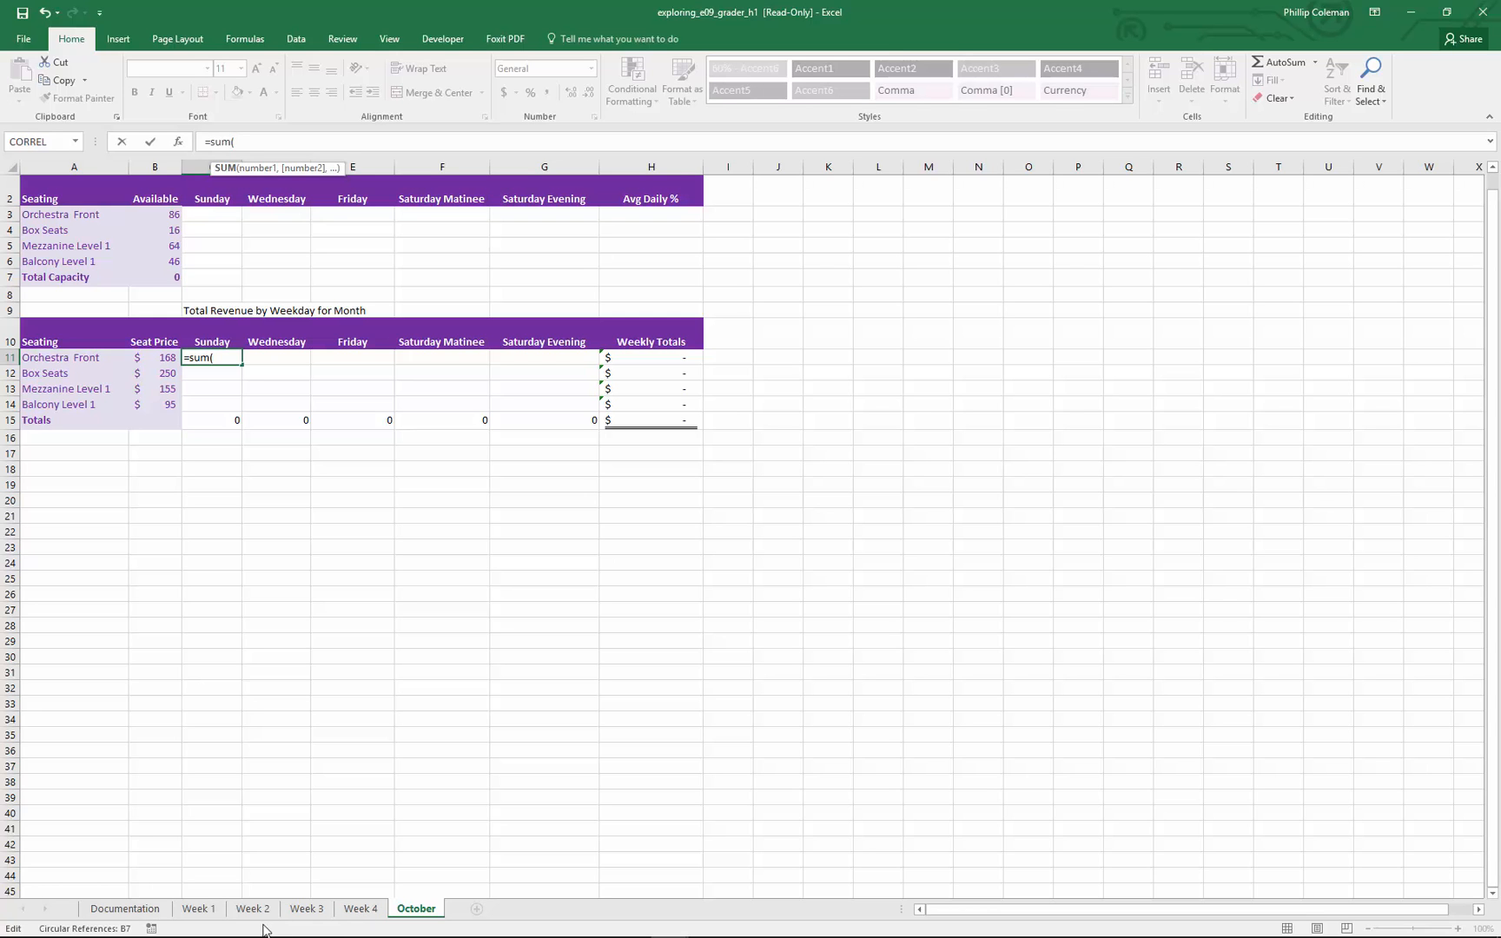
pyautogui.click(205, 911)
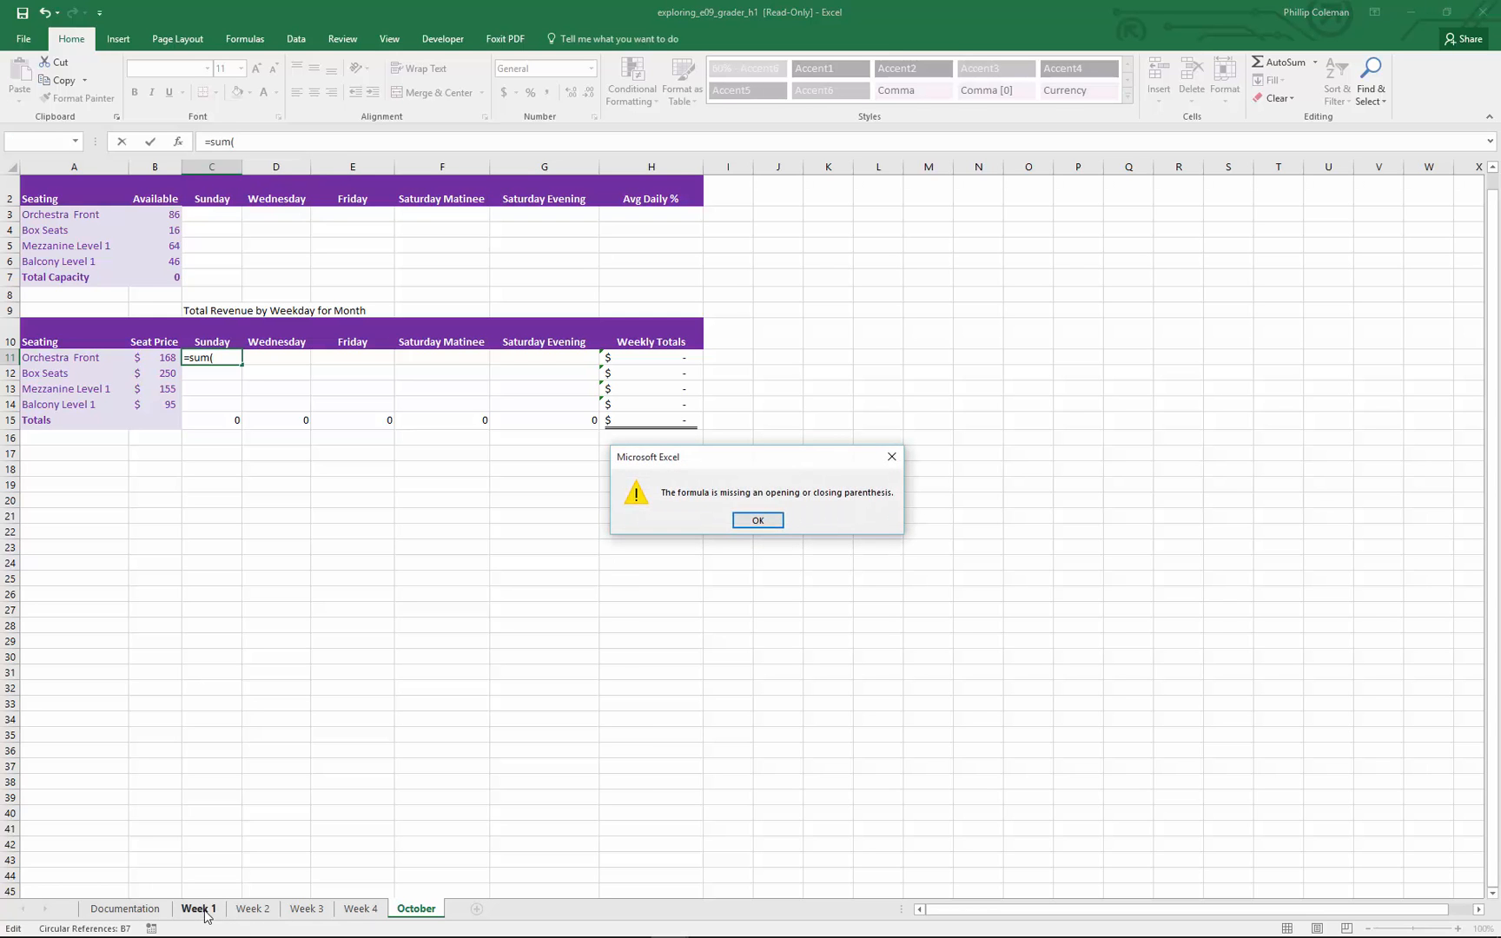
pyautogui.click(764, 521)
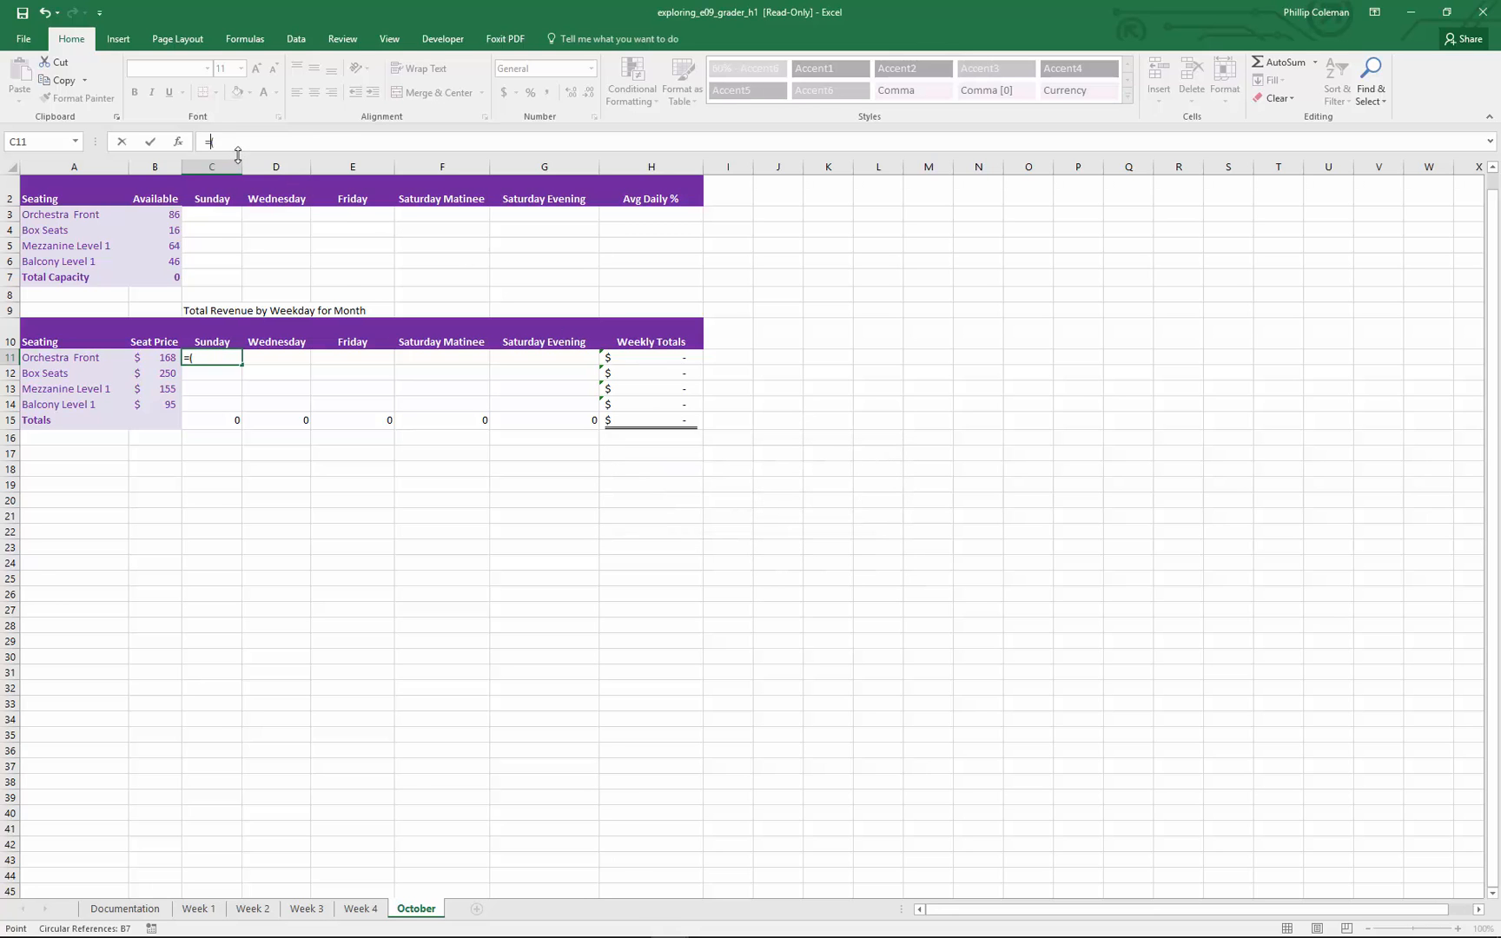
pyautogui.write('sum')
pyautogui.press('Return')
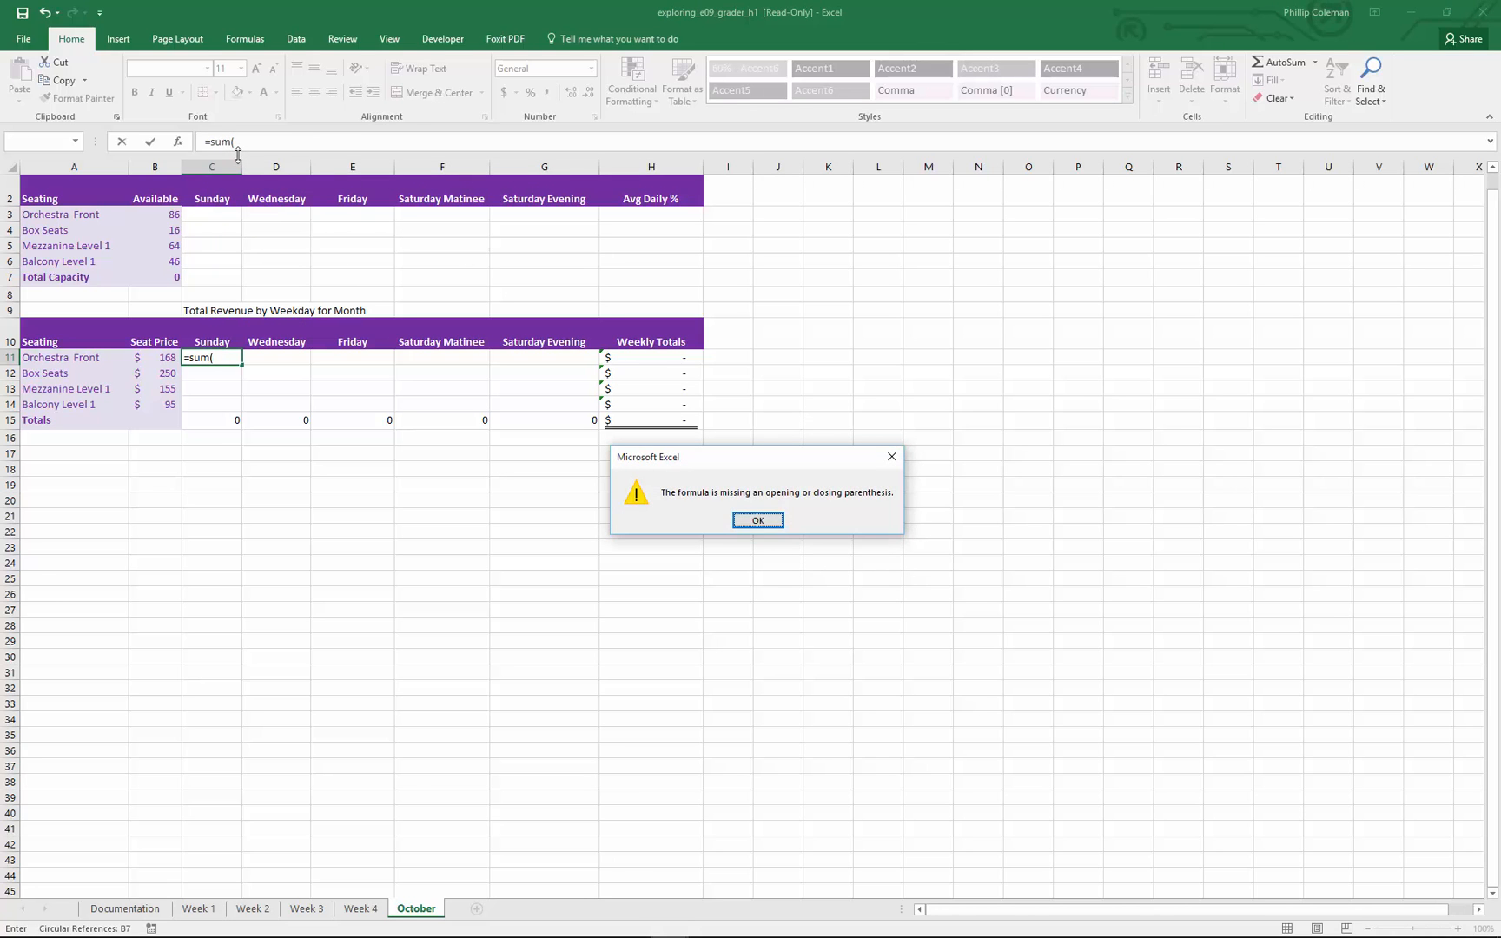
pyautogui.click(781, 520)
pyautogui.click(273, 135)
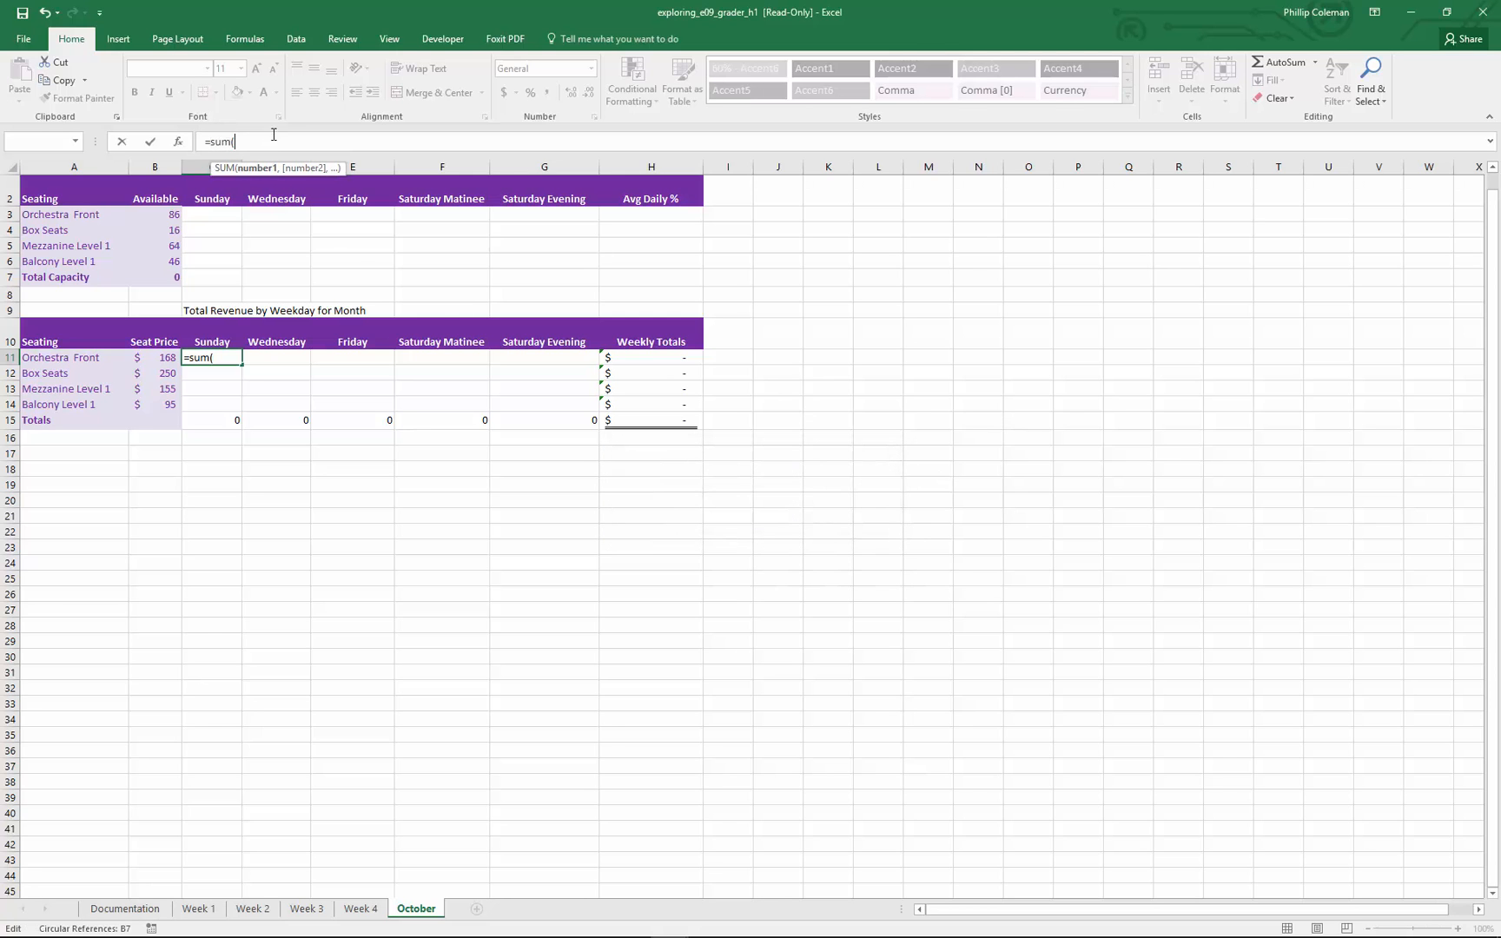
# - Complete the formula as =SUM('Week 1:Week 4'!C11), adding up C11 across the grouped weekly worksheets, and reselect the cell
pyautogui.click(199, 909)
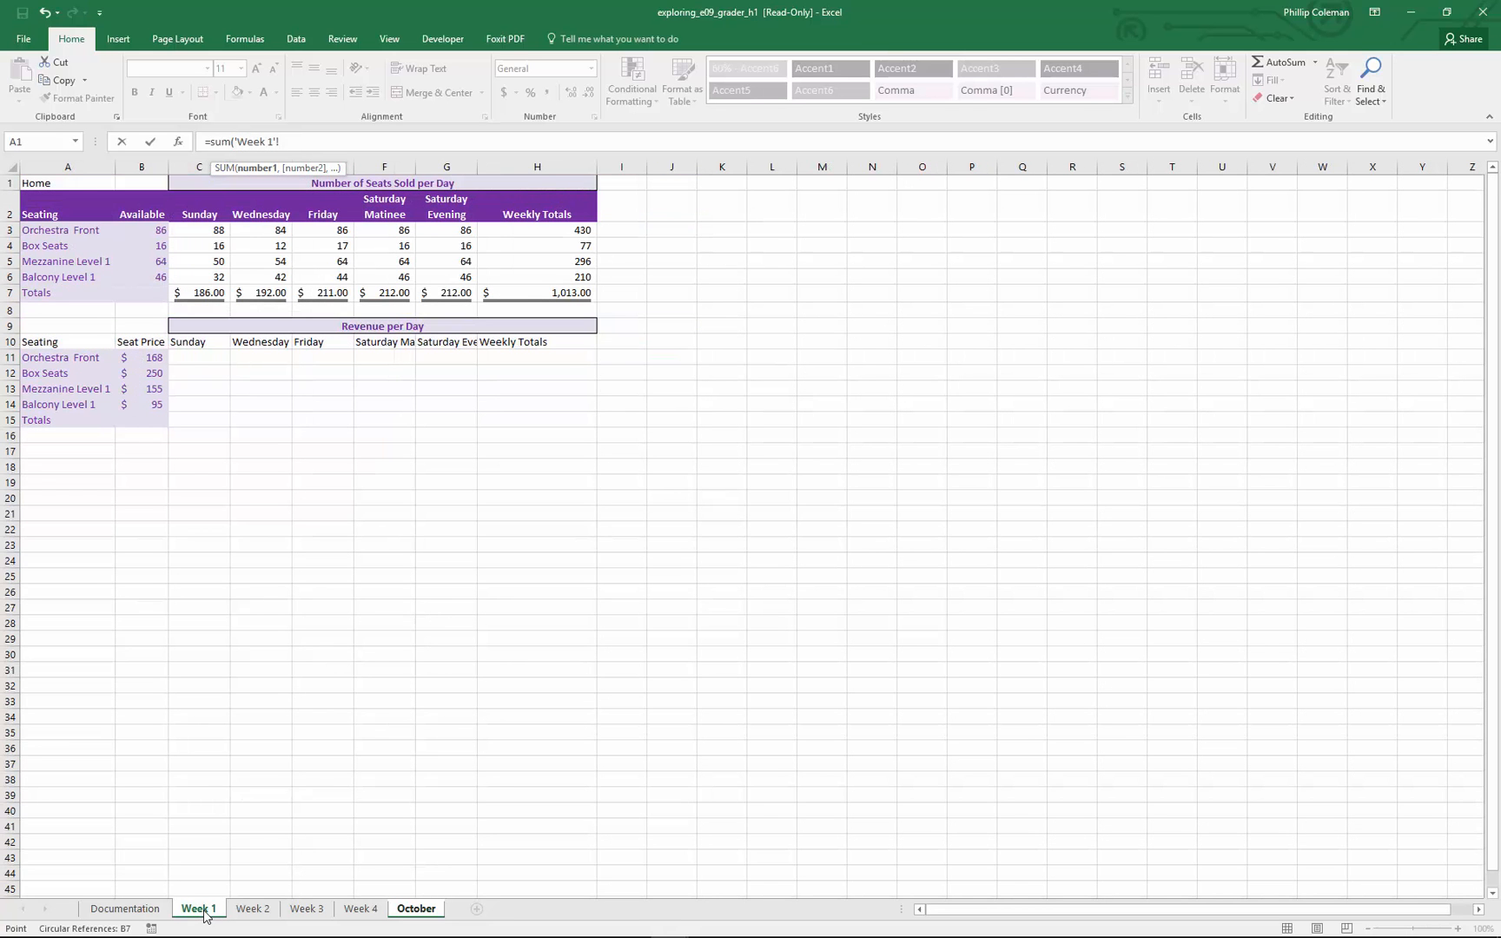
pyautogui.keyDown('shift'); pyautogui.click(361, 908); pyautogui.keyUp('shift')
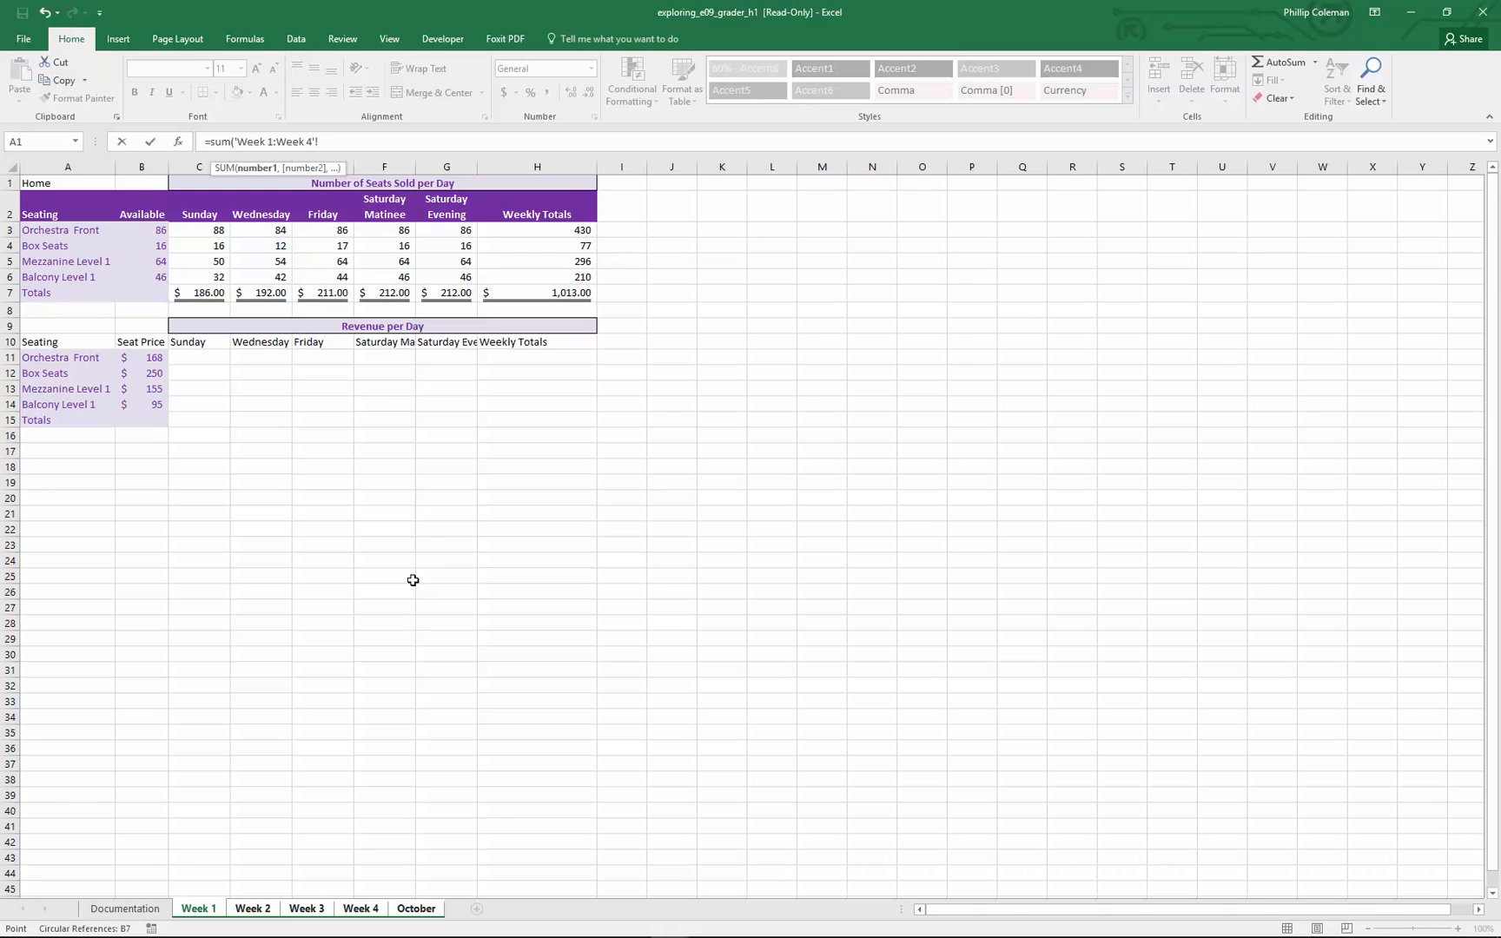
pyautogui.click(212, 358)
pyautogui.write(')')
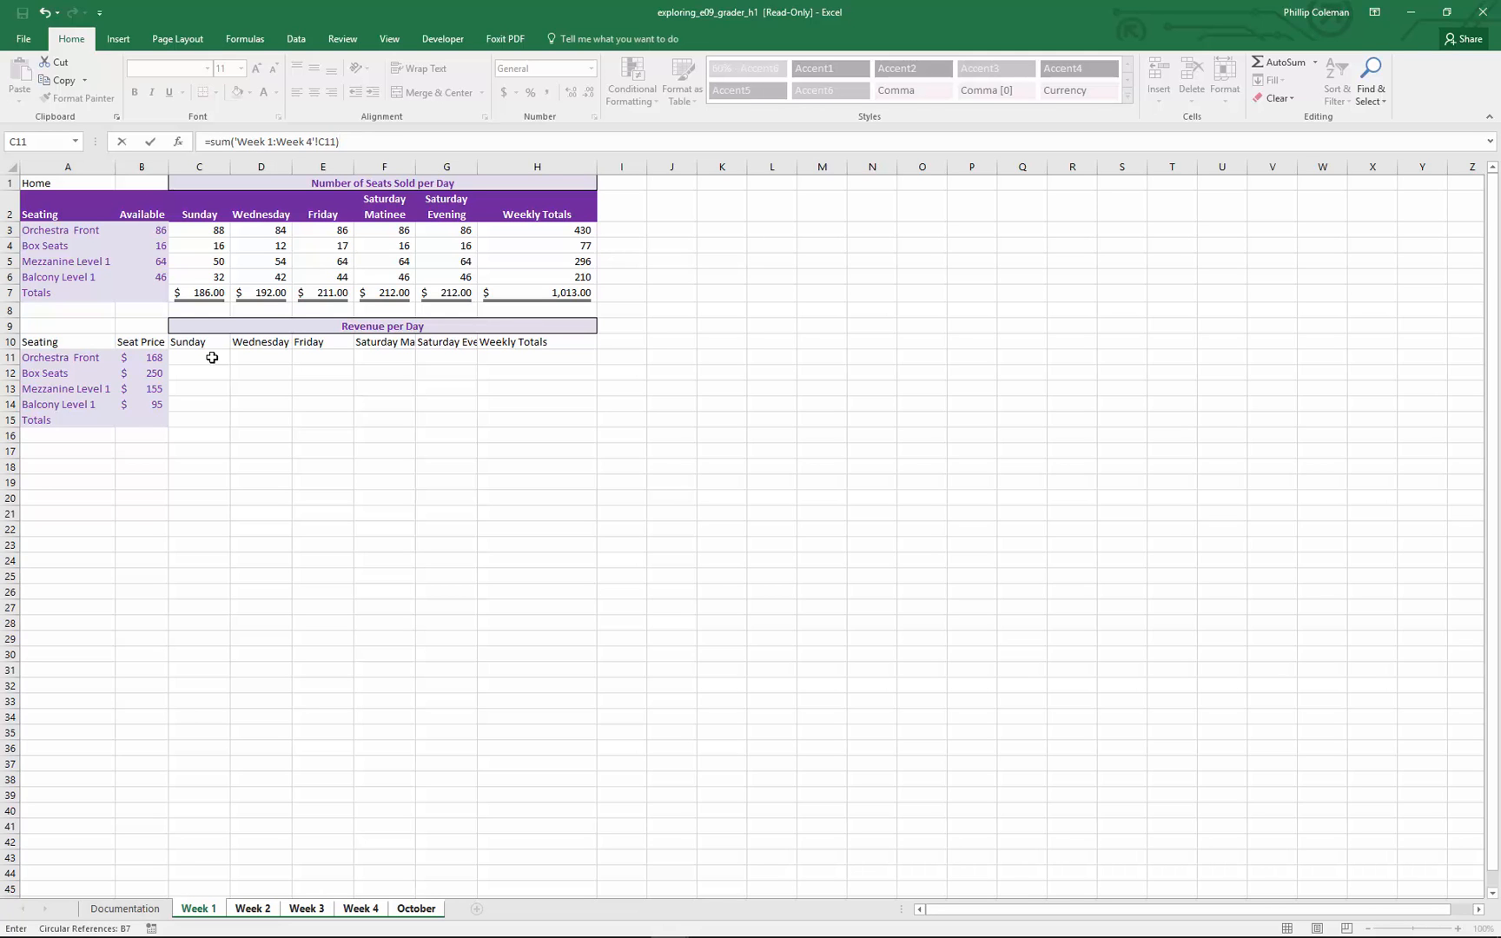
pyautogui.press('Return')
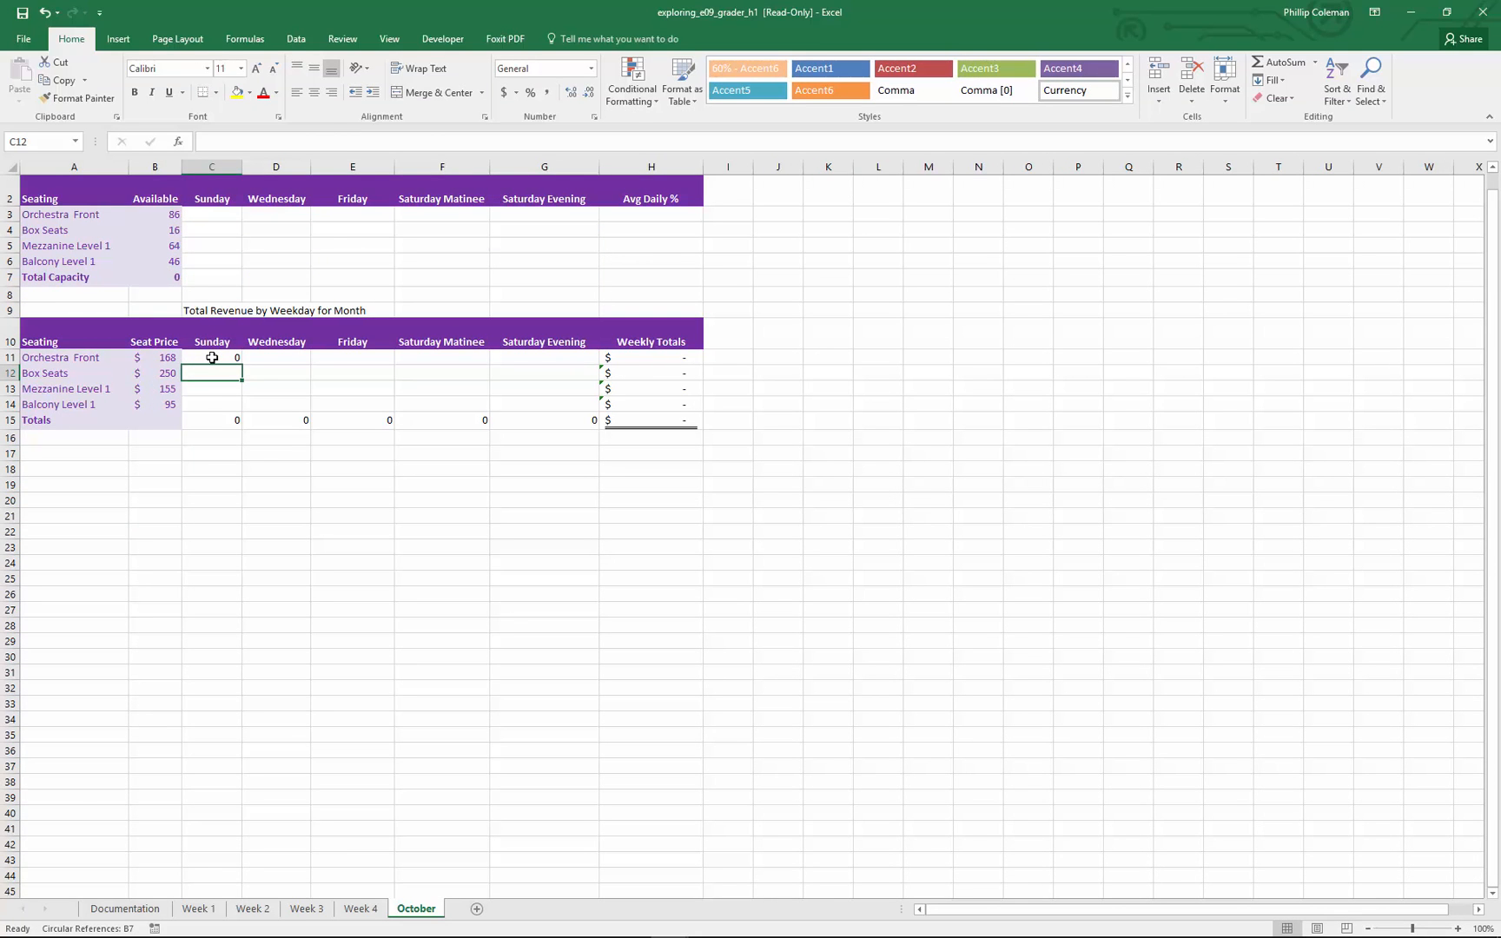
pyautogui.click(219, 358)
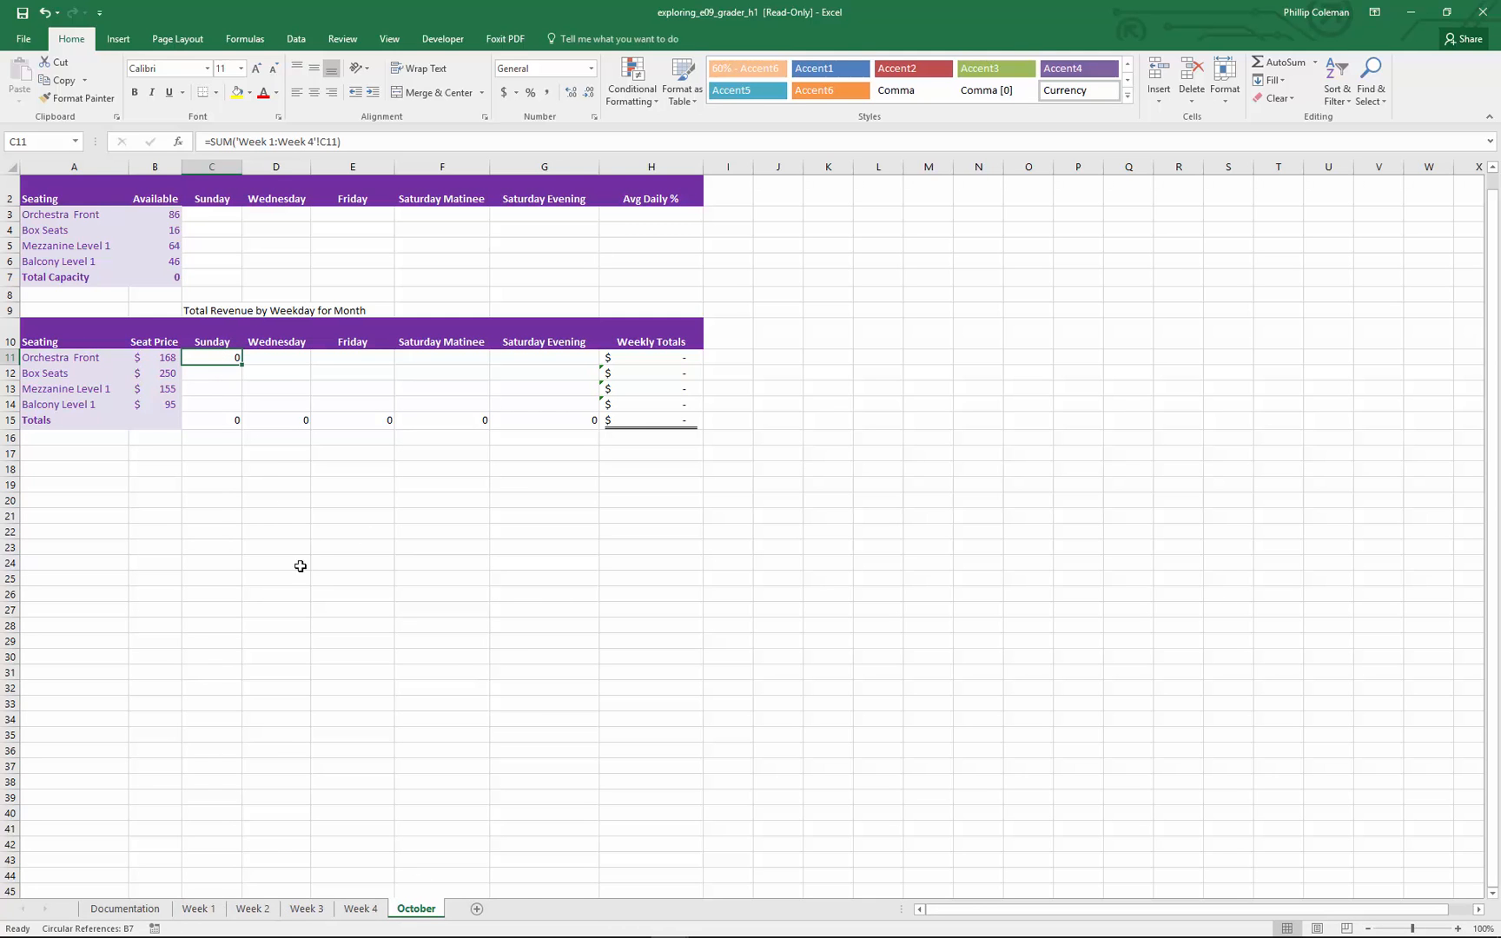
# - Enter the test value 22 in cell C11 of each of the Week 1, Week 2, Week 3 and Week 4 worksheets
pyautogui.click(213, 909)
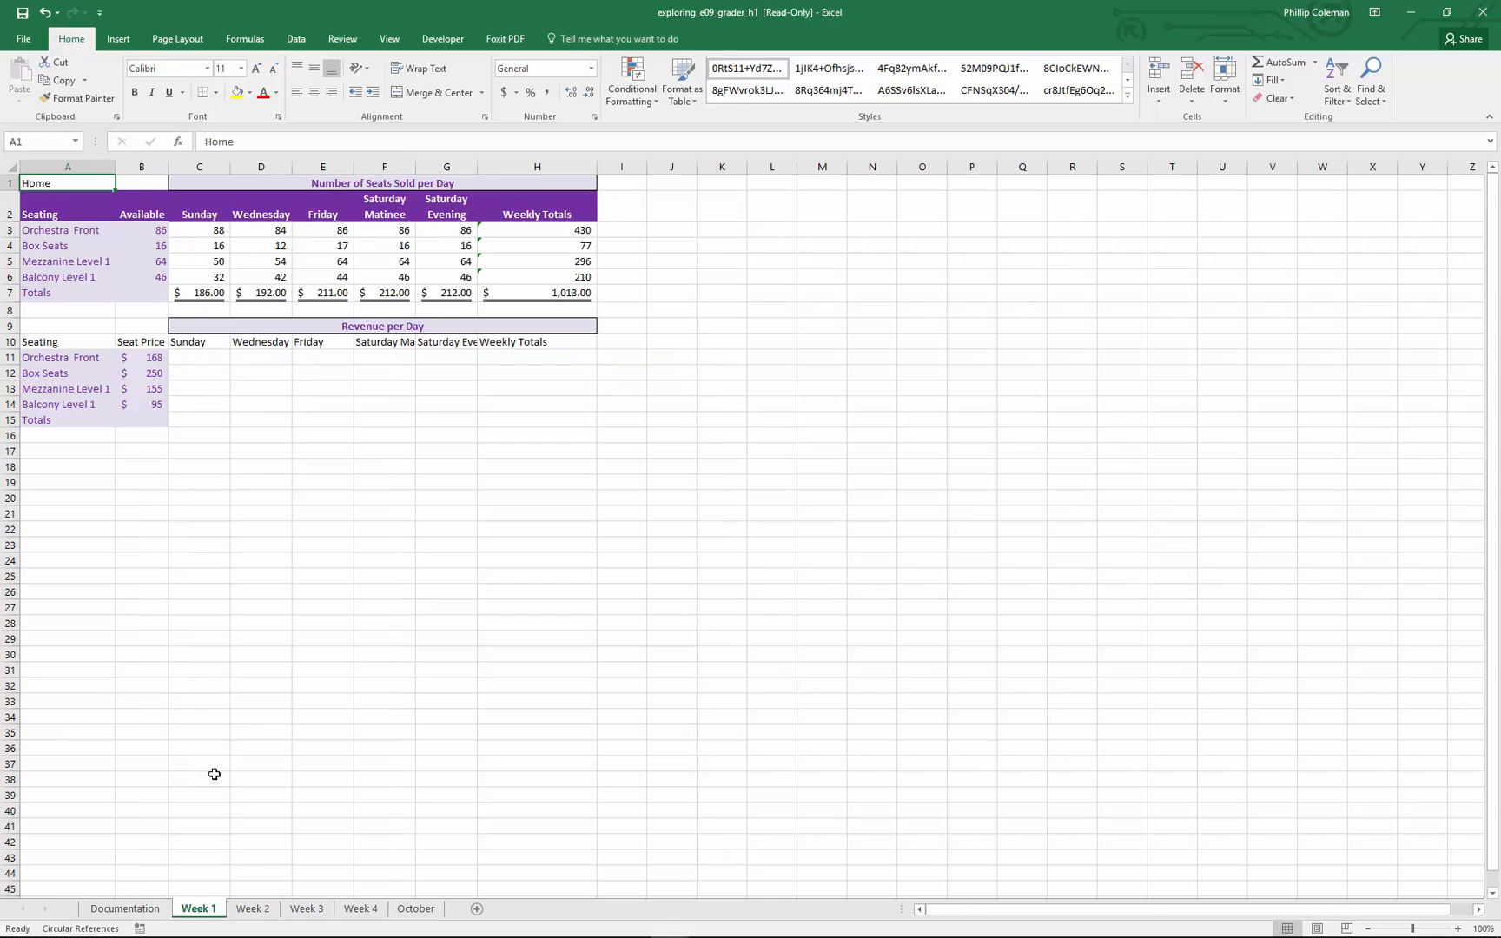
pyautogui.click(205, 359)
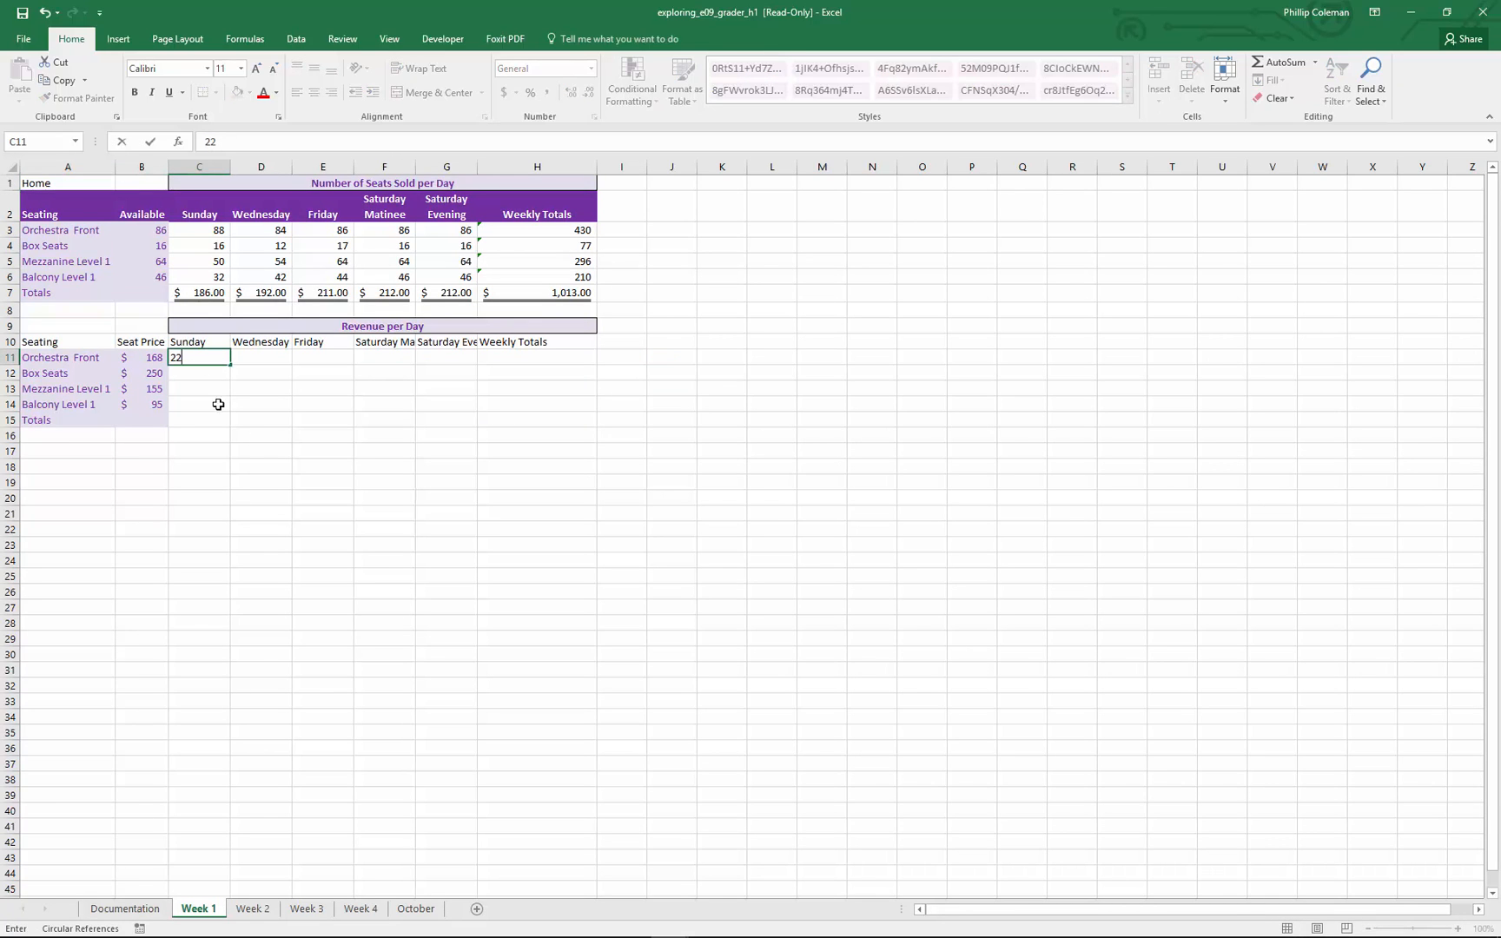
pyautogui.click(266, 908)
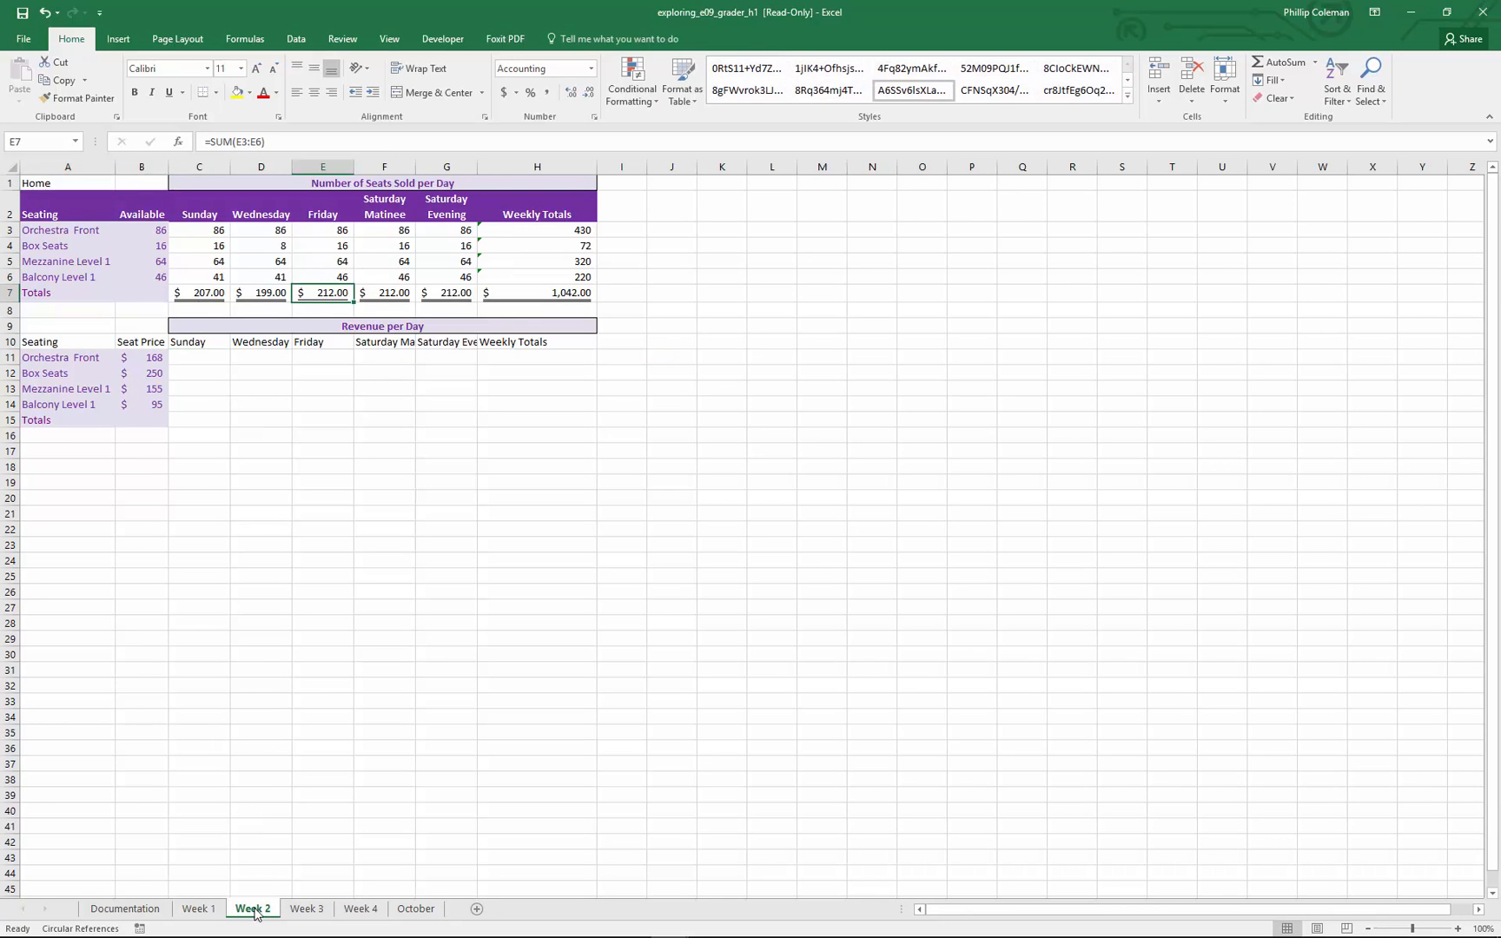
pyautogui.click(206, 360)
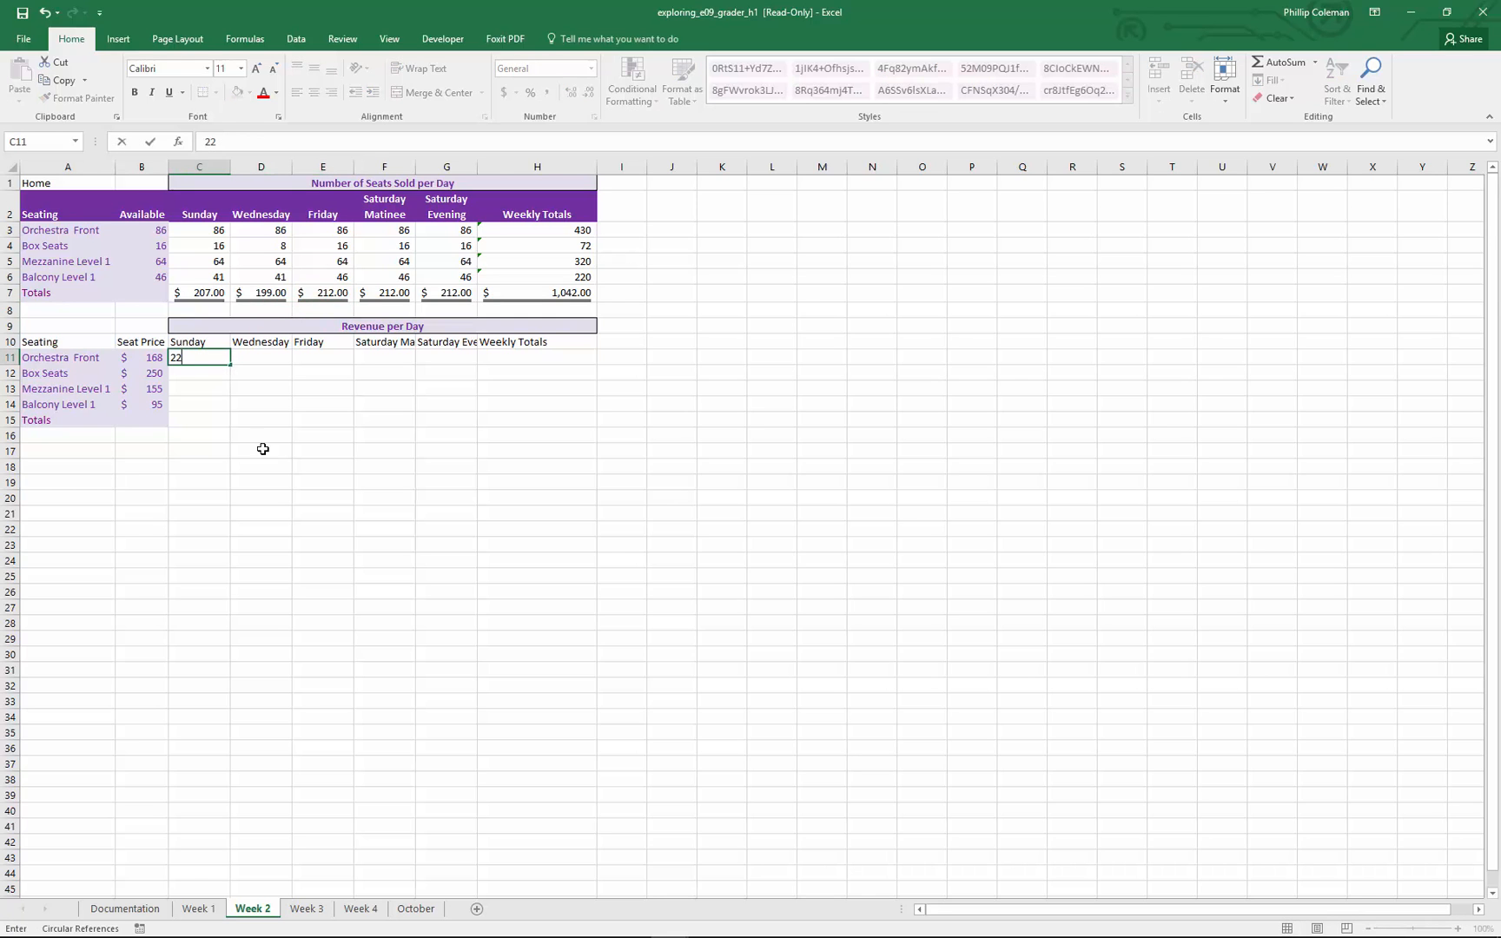
pyautogui.click(297, 909)
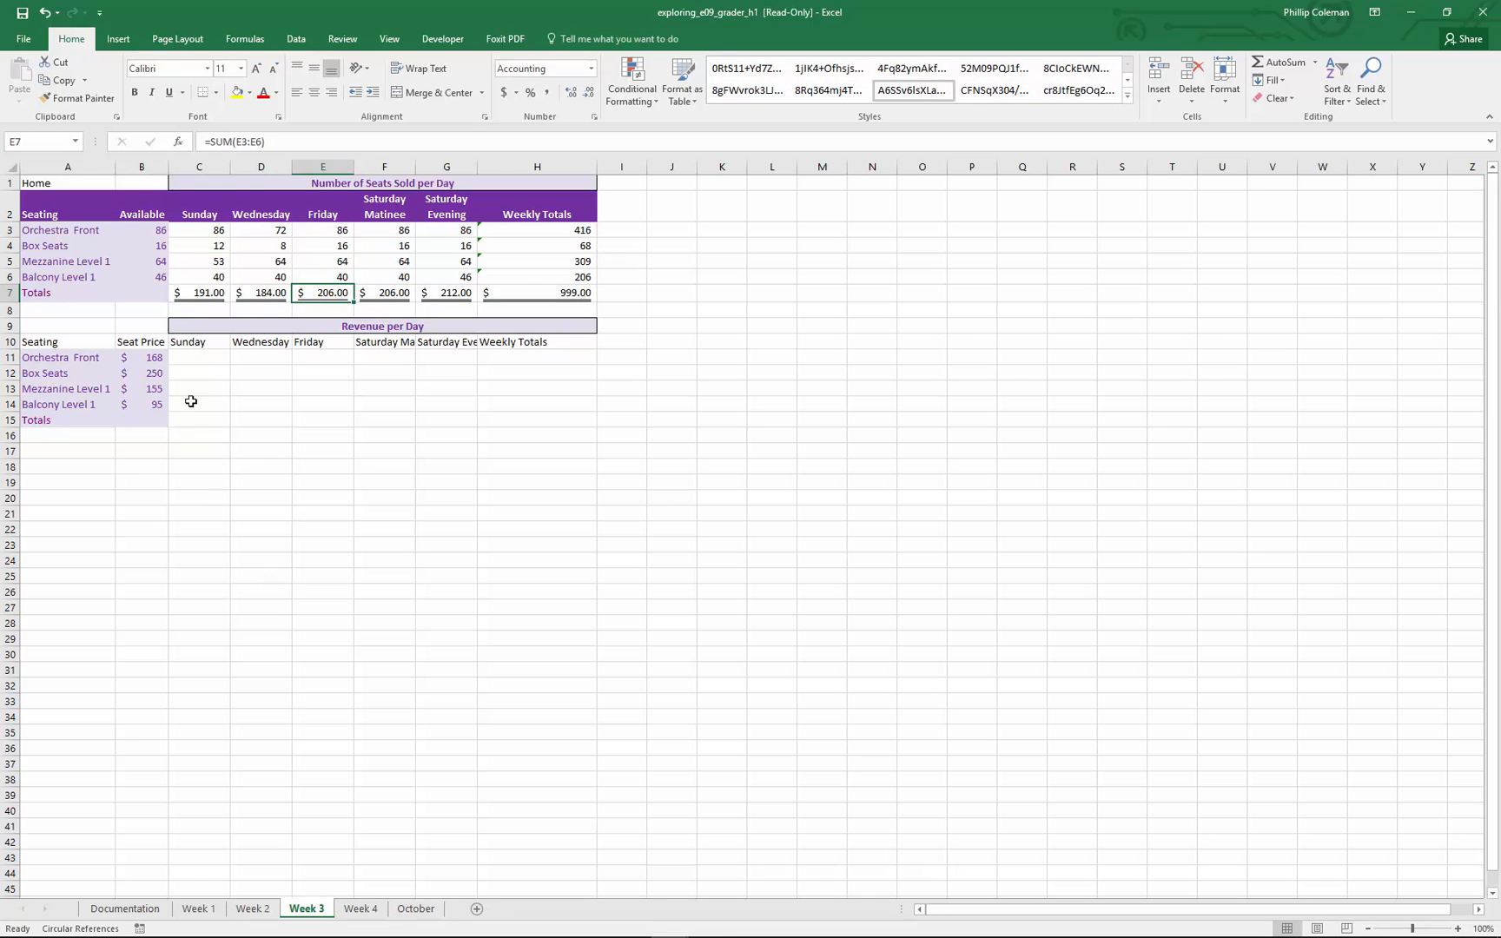
pyautogui.click(187, 352)
pyautogui.write('22')
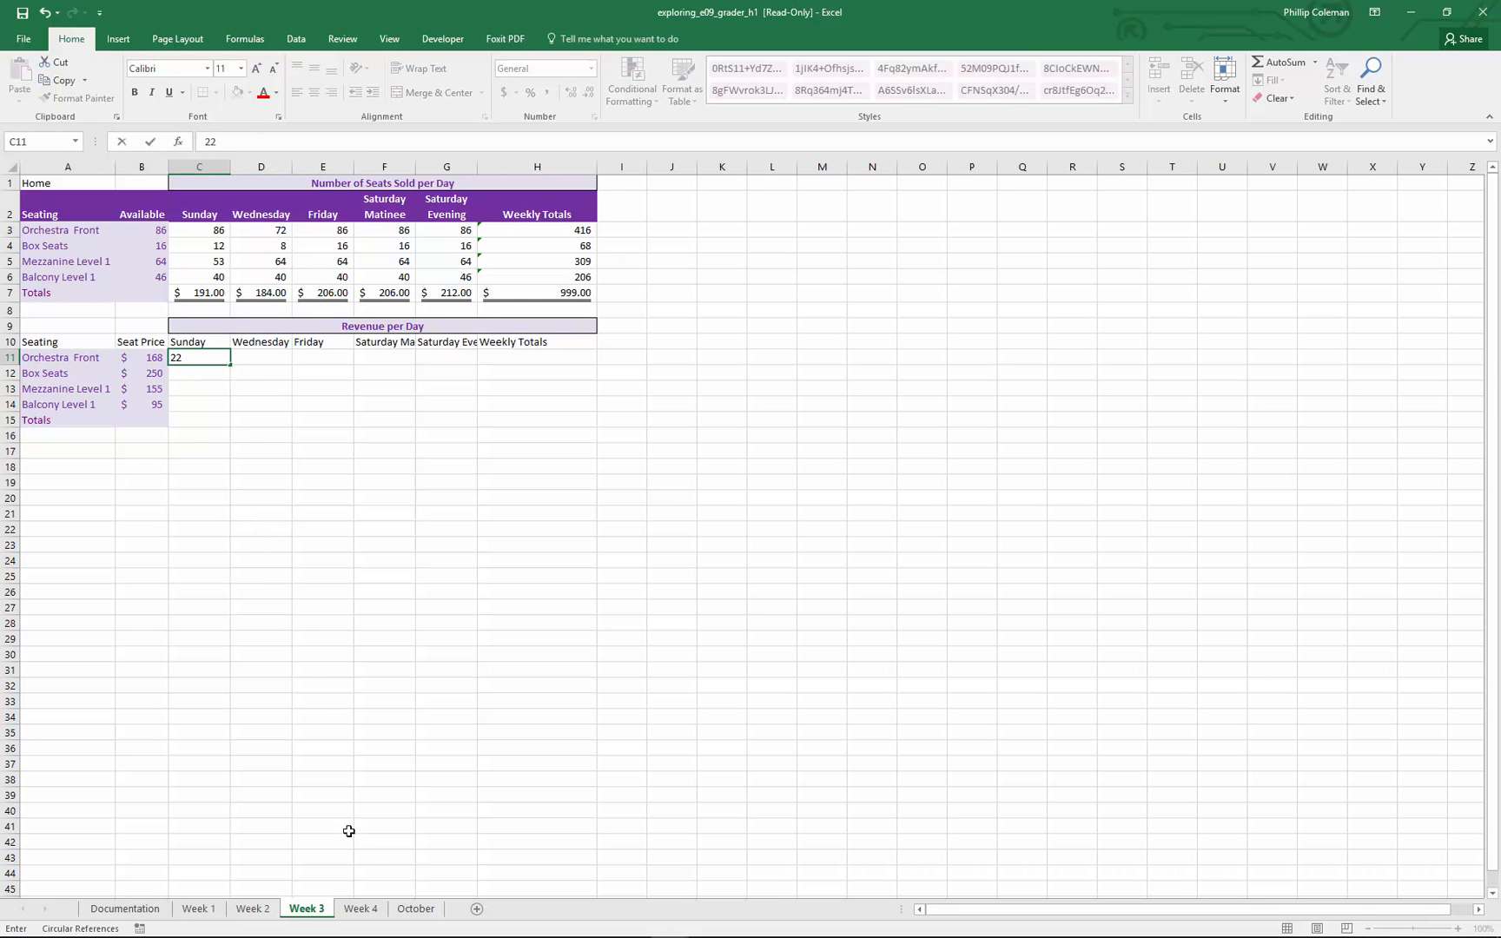
pyautogui.click(373, 909)
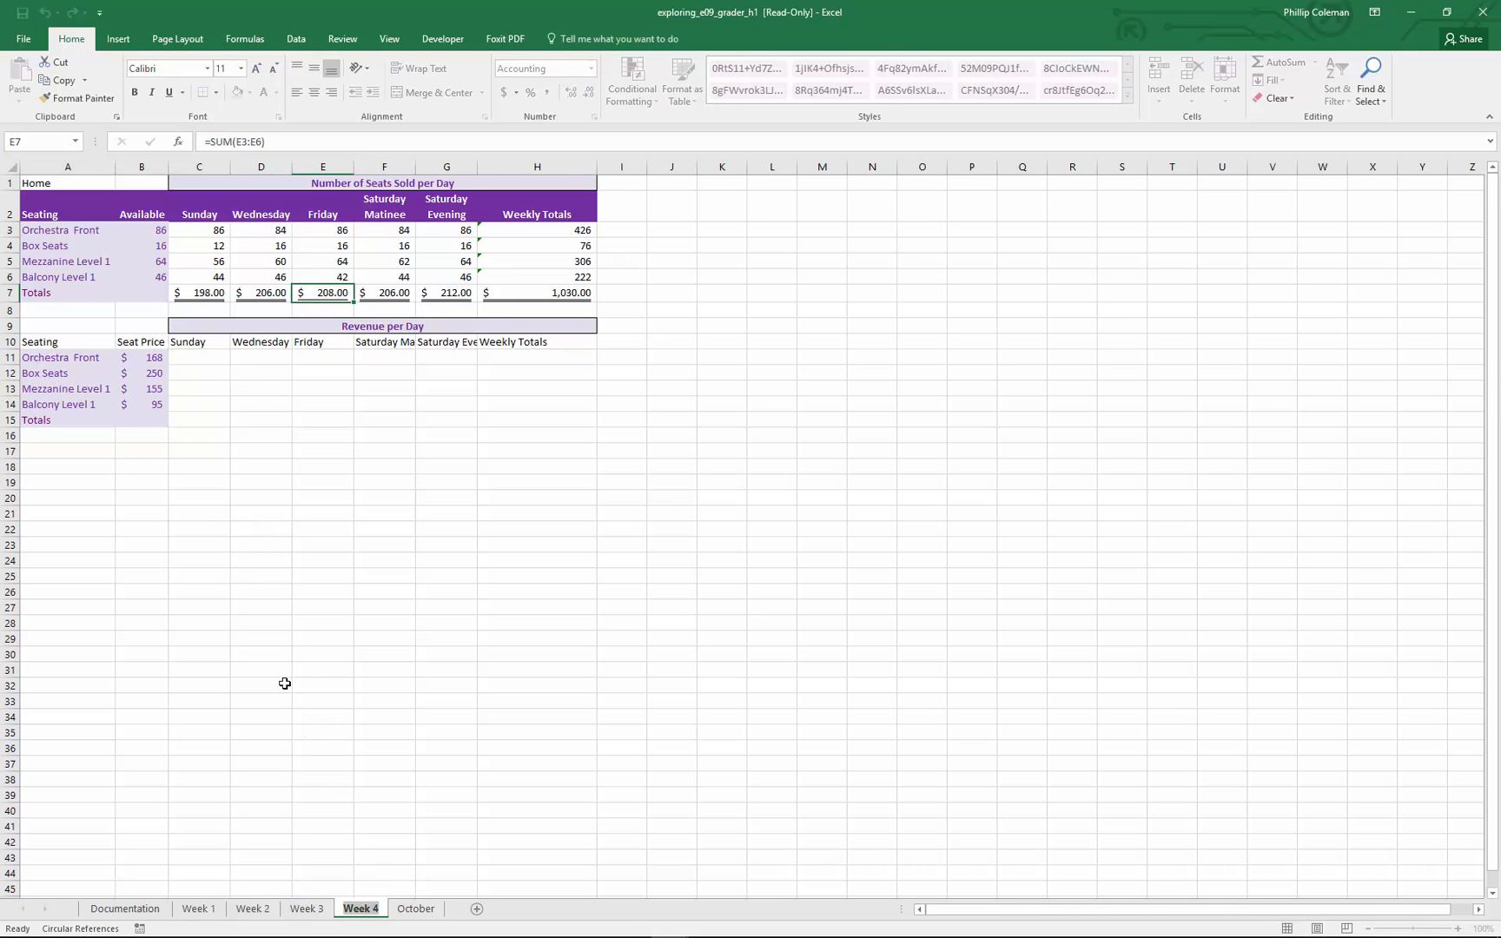
pyautogui.click(188, 359)
pyautogui.write('22')
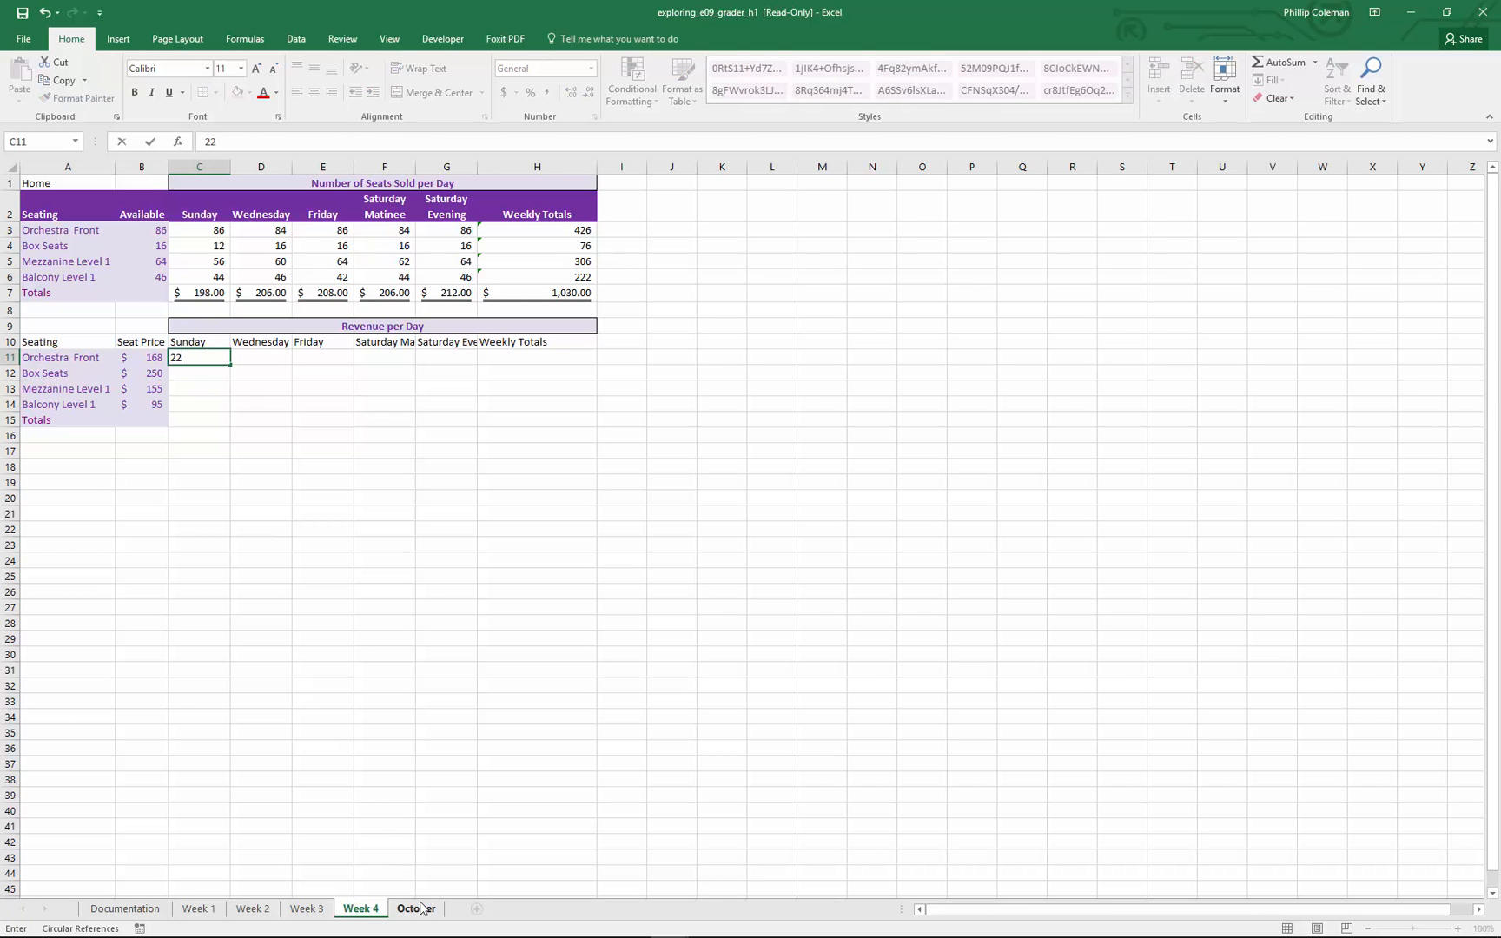
pyautogui.press('Return')
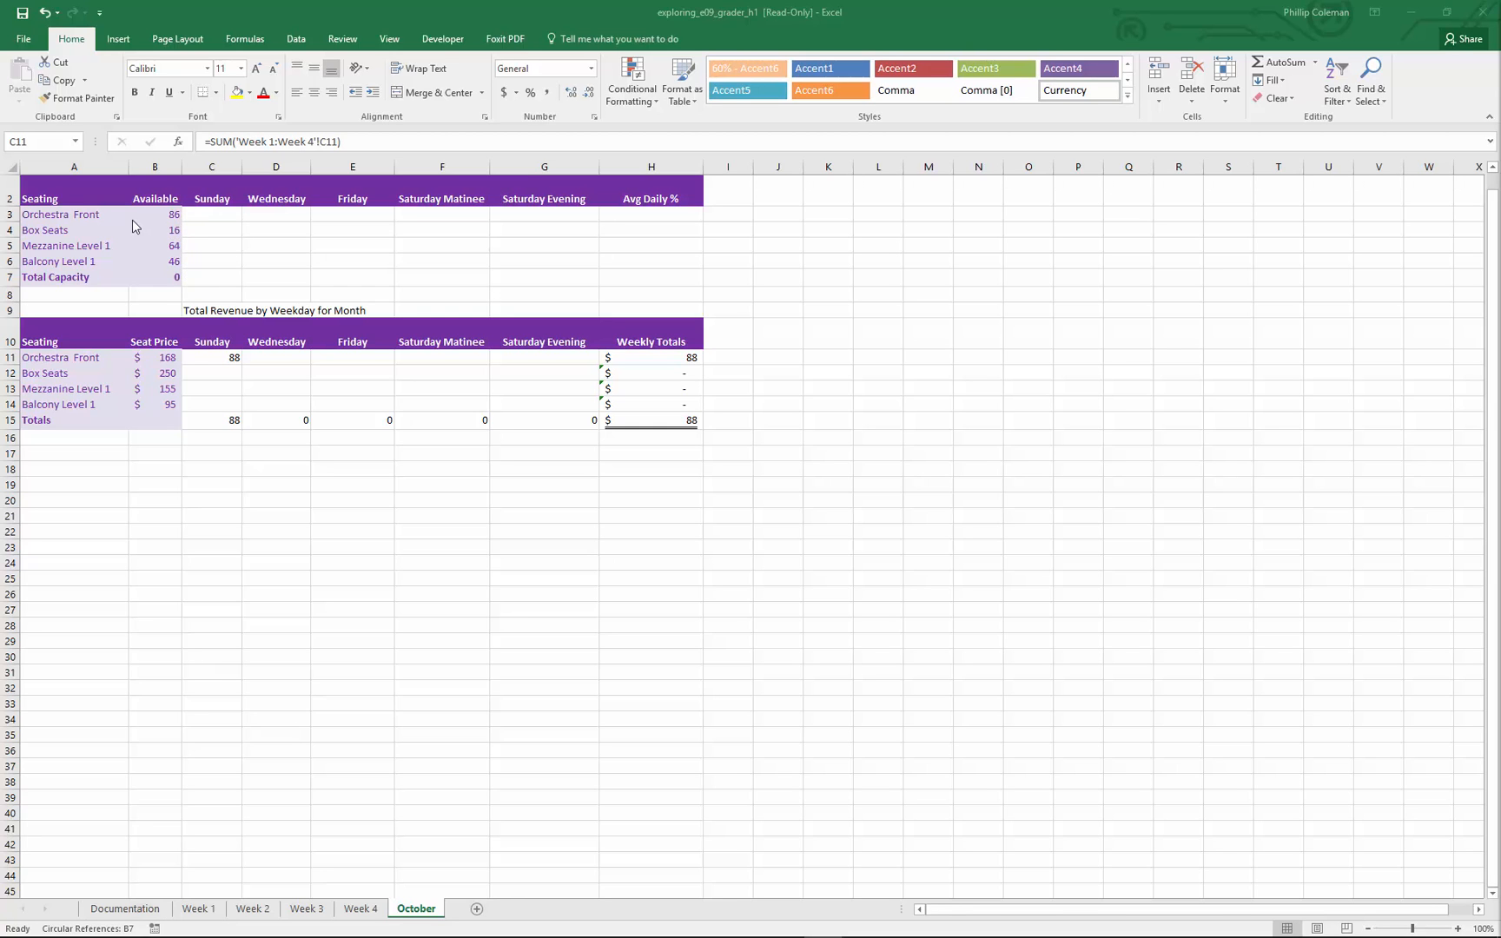
pyautogui.press('F2')
pyautogui.press('Home')
pyautogui.write('=')
pyautogui.click(176, 280)
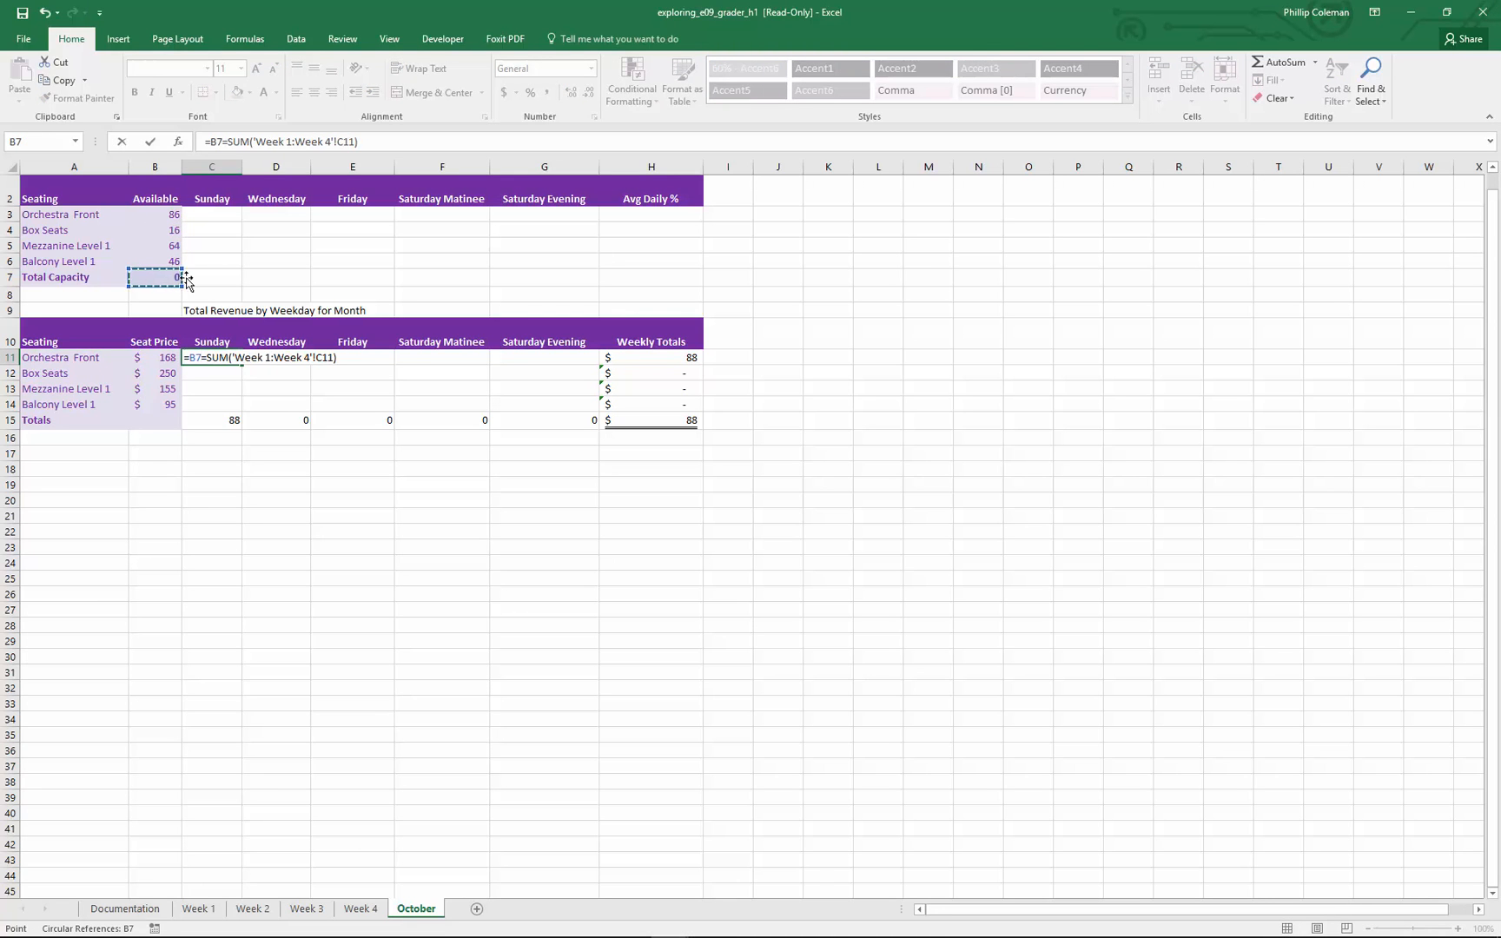
pyautogui.press('Escape')
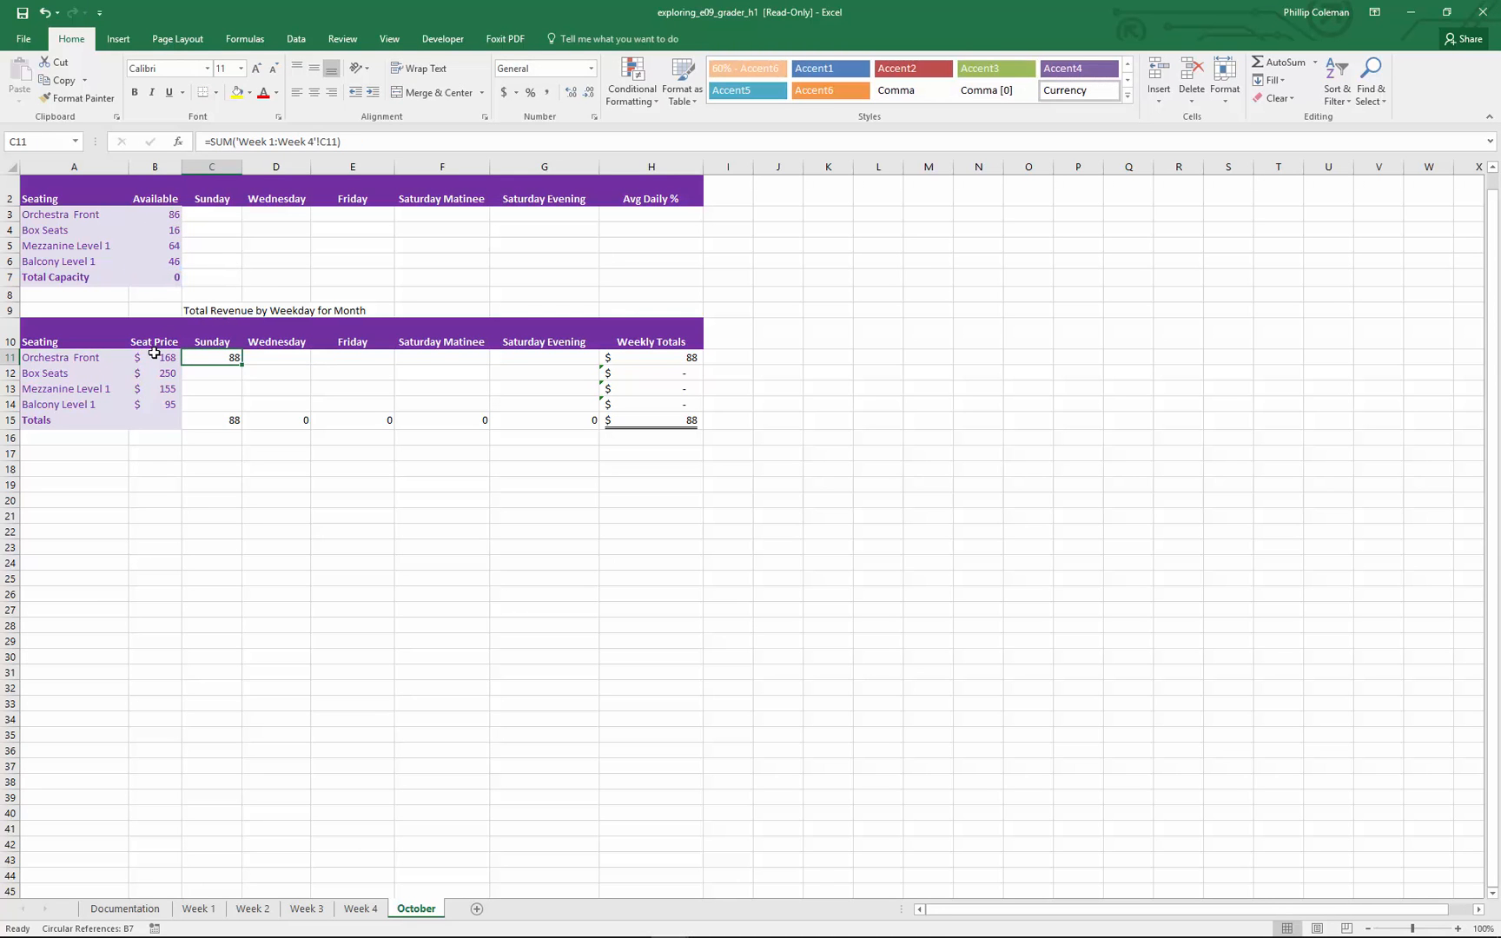
# - Remove the circular reference in October's Total Capacity cell B7 by changing its formula to =SUM(B3:B6)
pyautogui.click(164, 278)
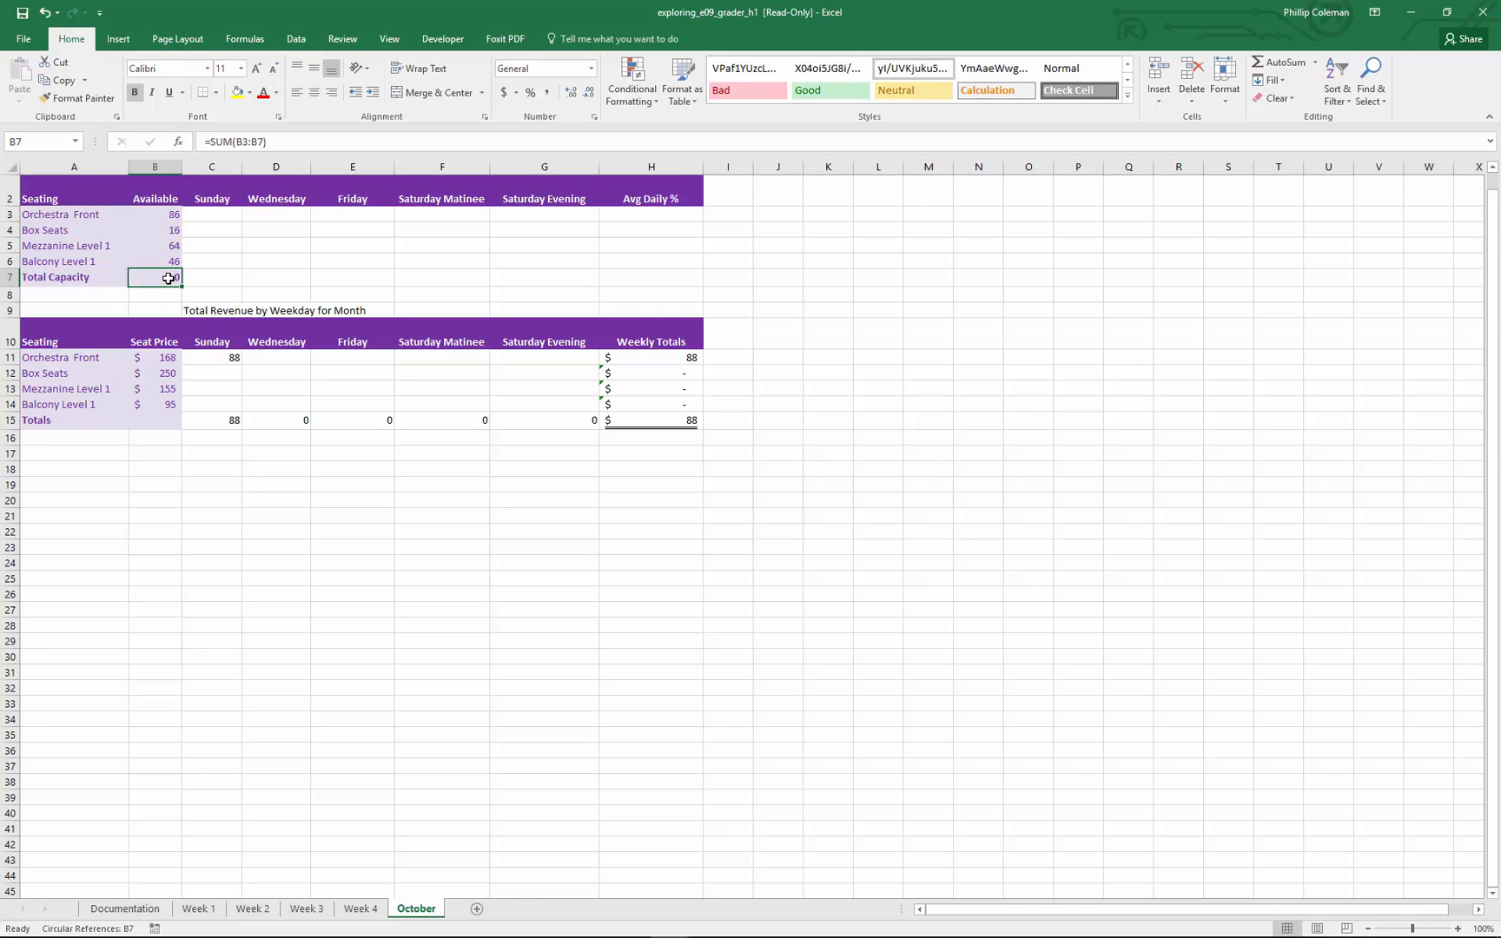
pyautogui.click(253, 140)
pyautogui.press('Delete')
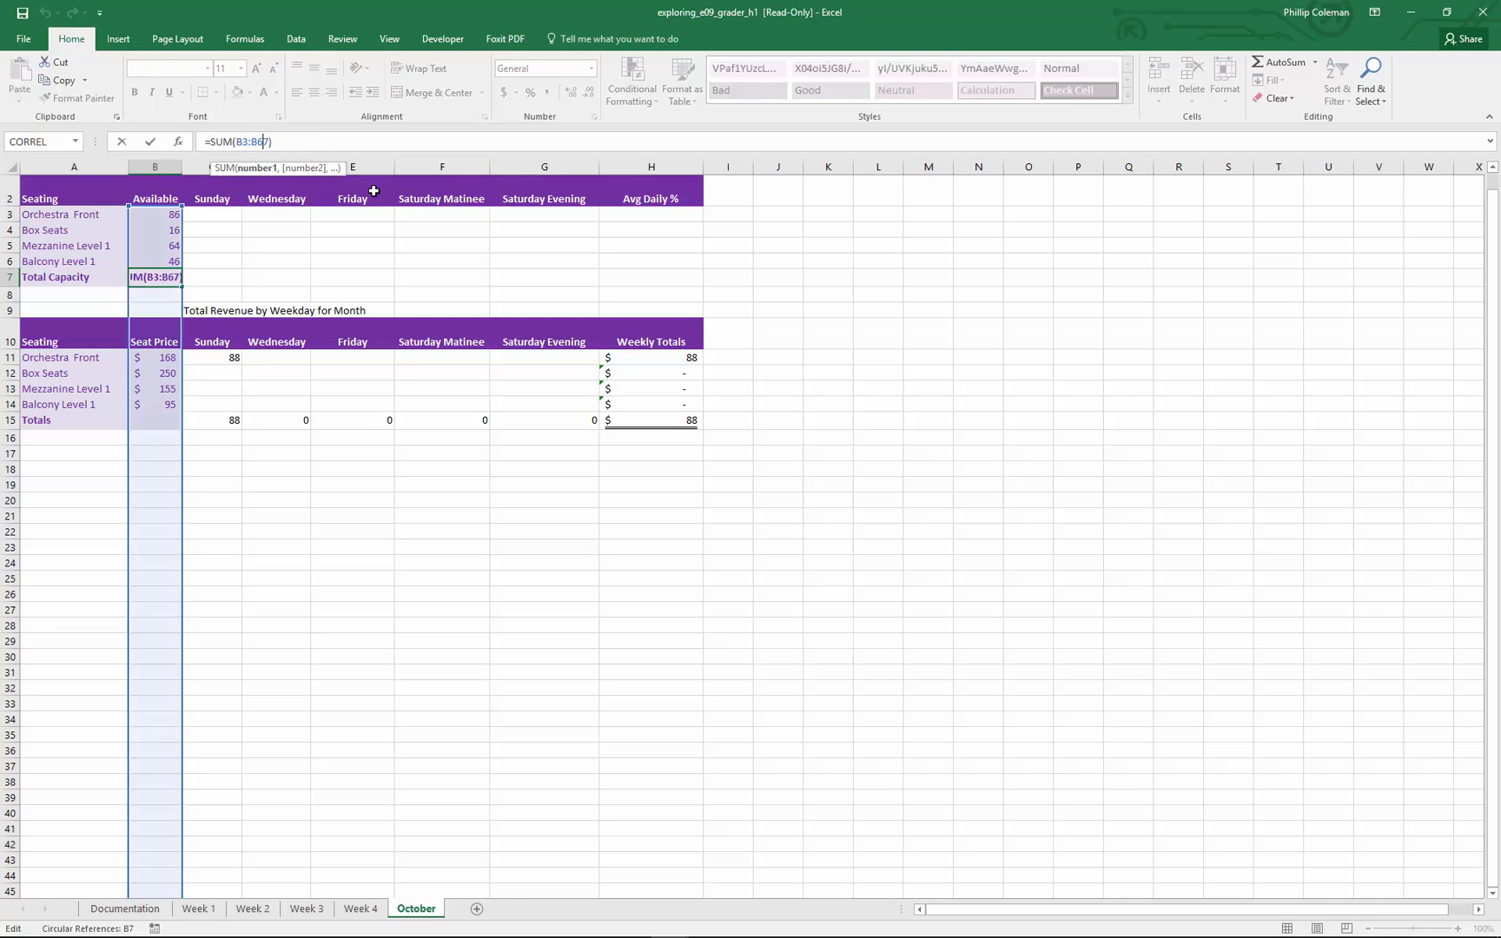
pyautogui.write('6')
pyautogui.press('Return')
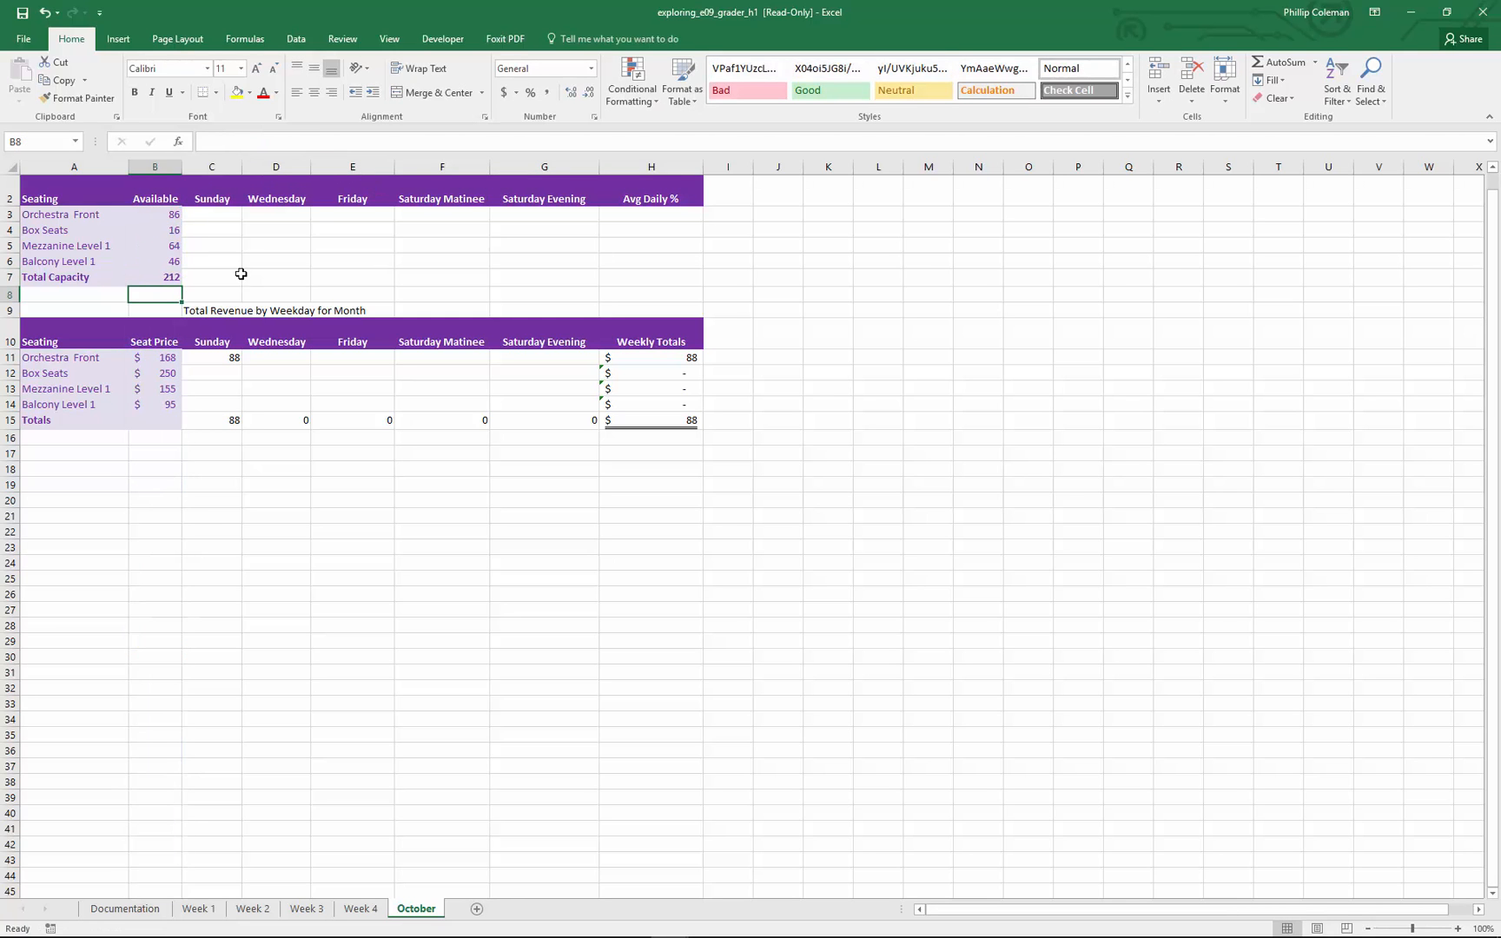
pyautogui.click(172, 276)
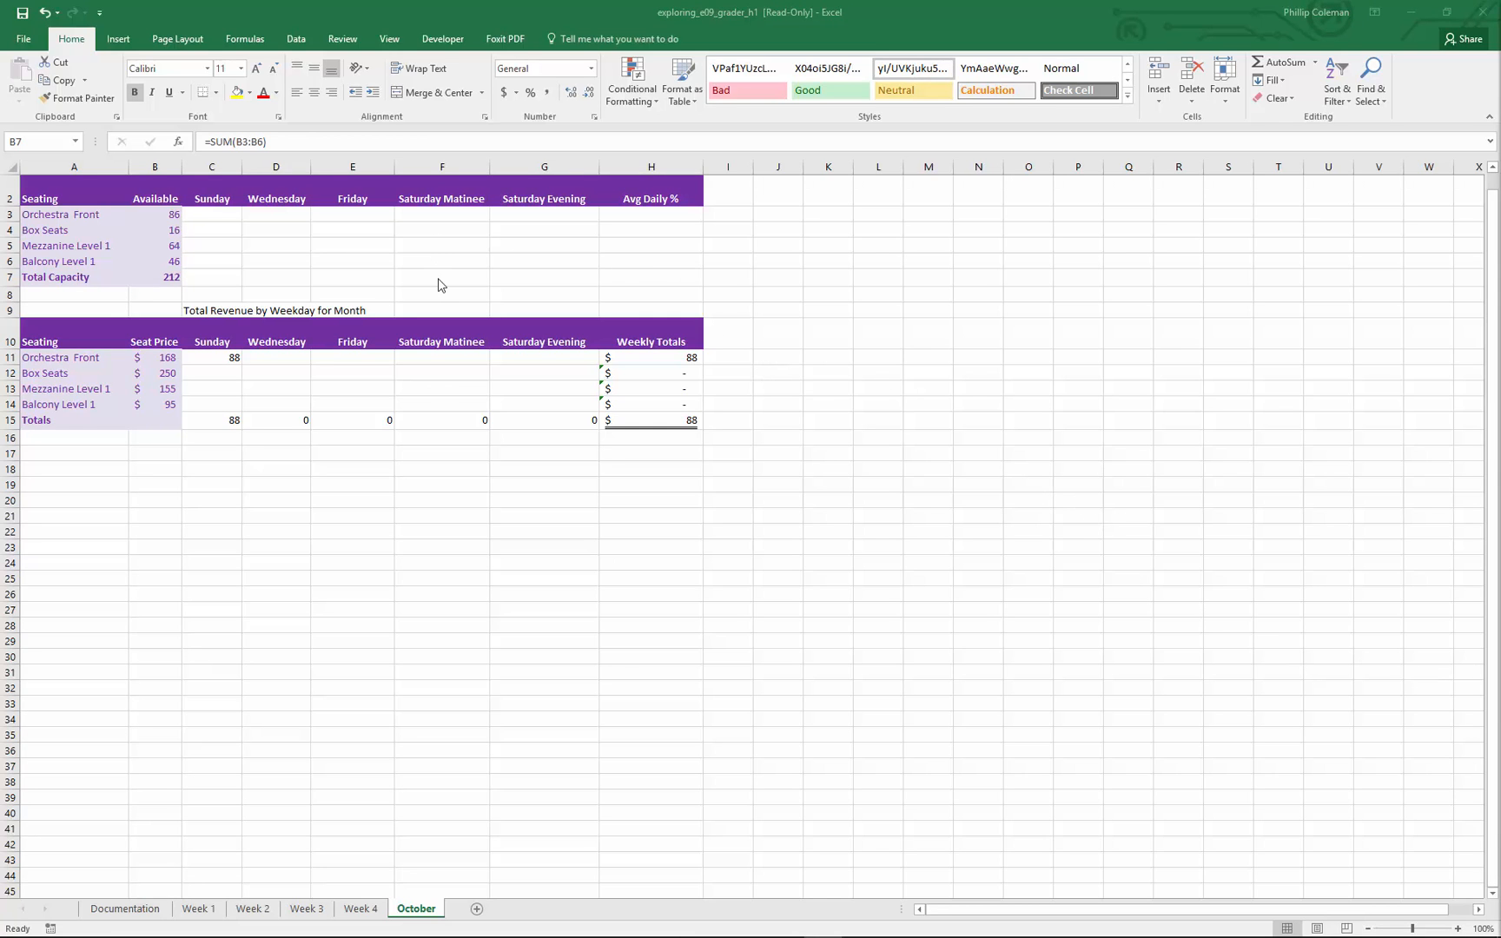
# - Go to the Documentation worksheet and look at the available page margin presets
pyautogui.click(126, 906)
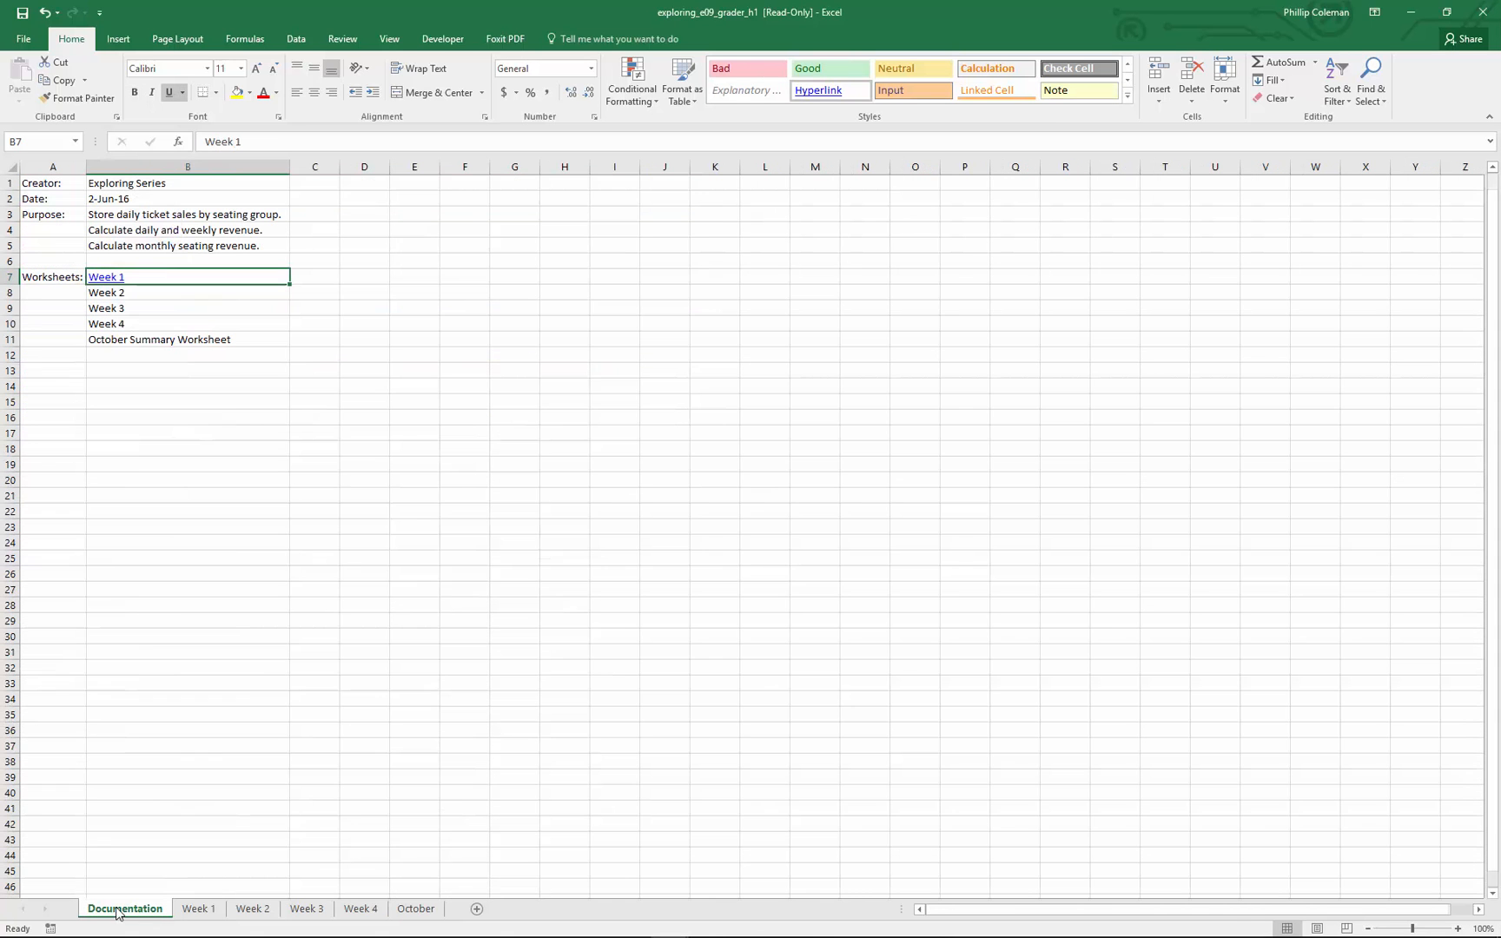
pyautogui.click(194, 43)
pyautogui.click(122, 80)
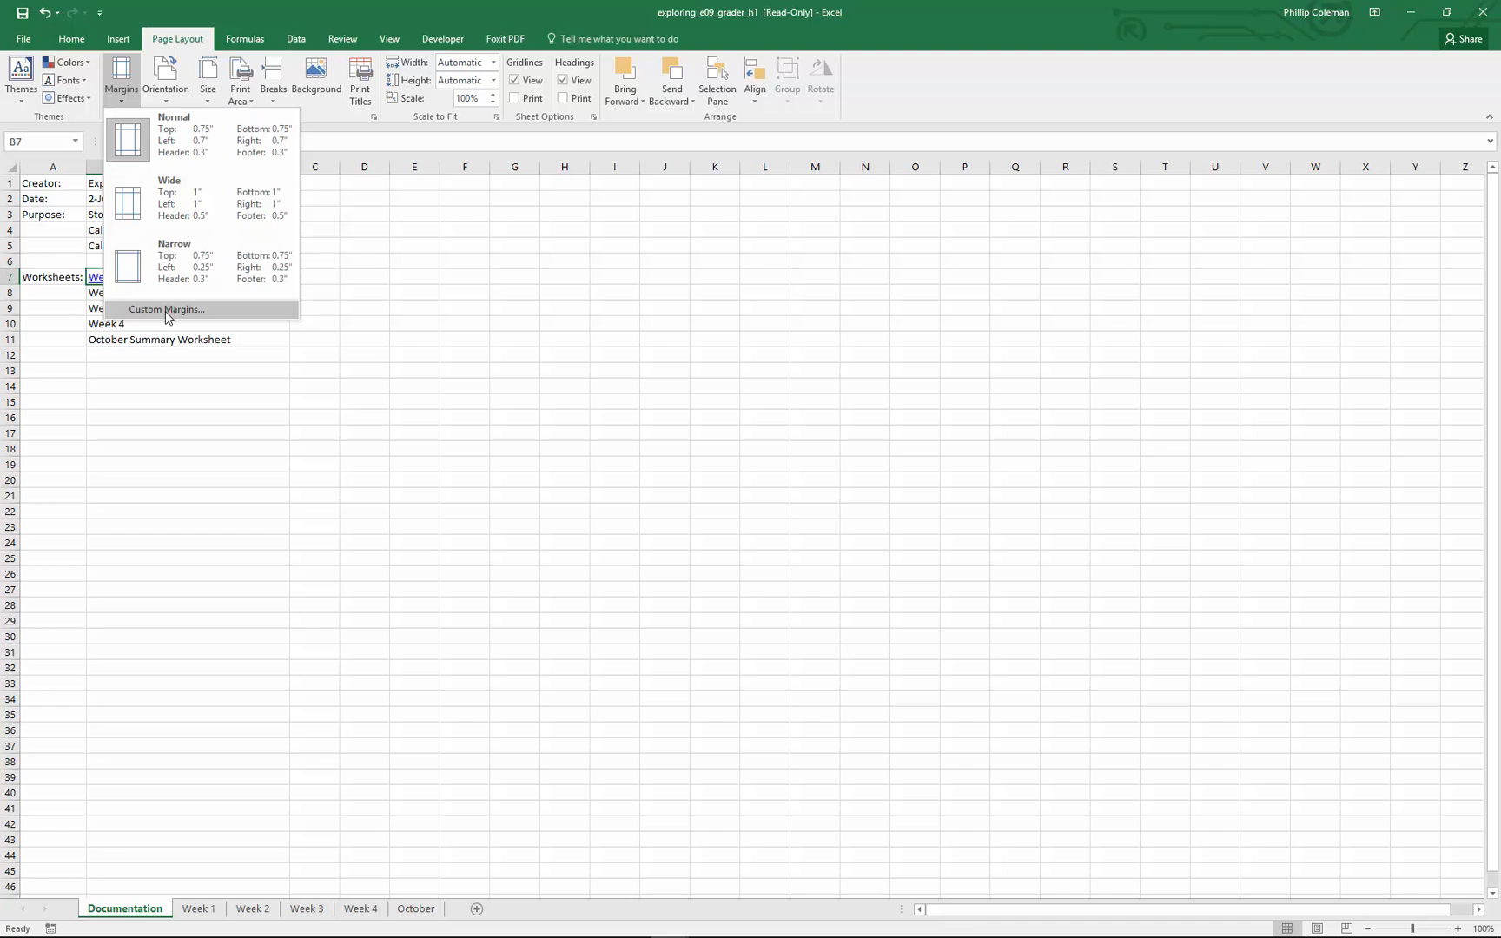
pyautogui.click(386, 261)
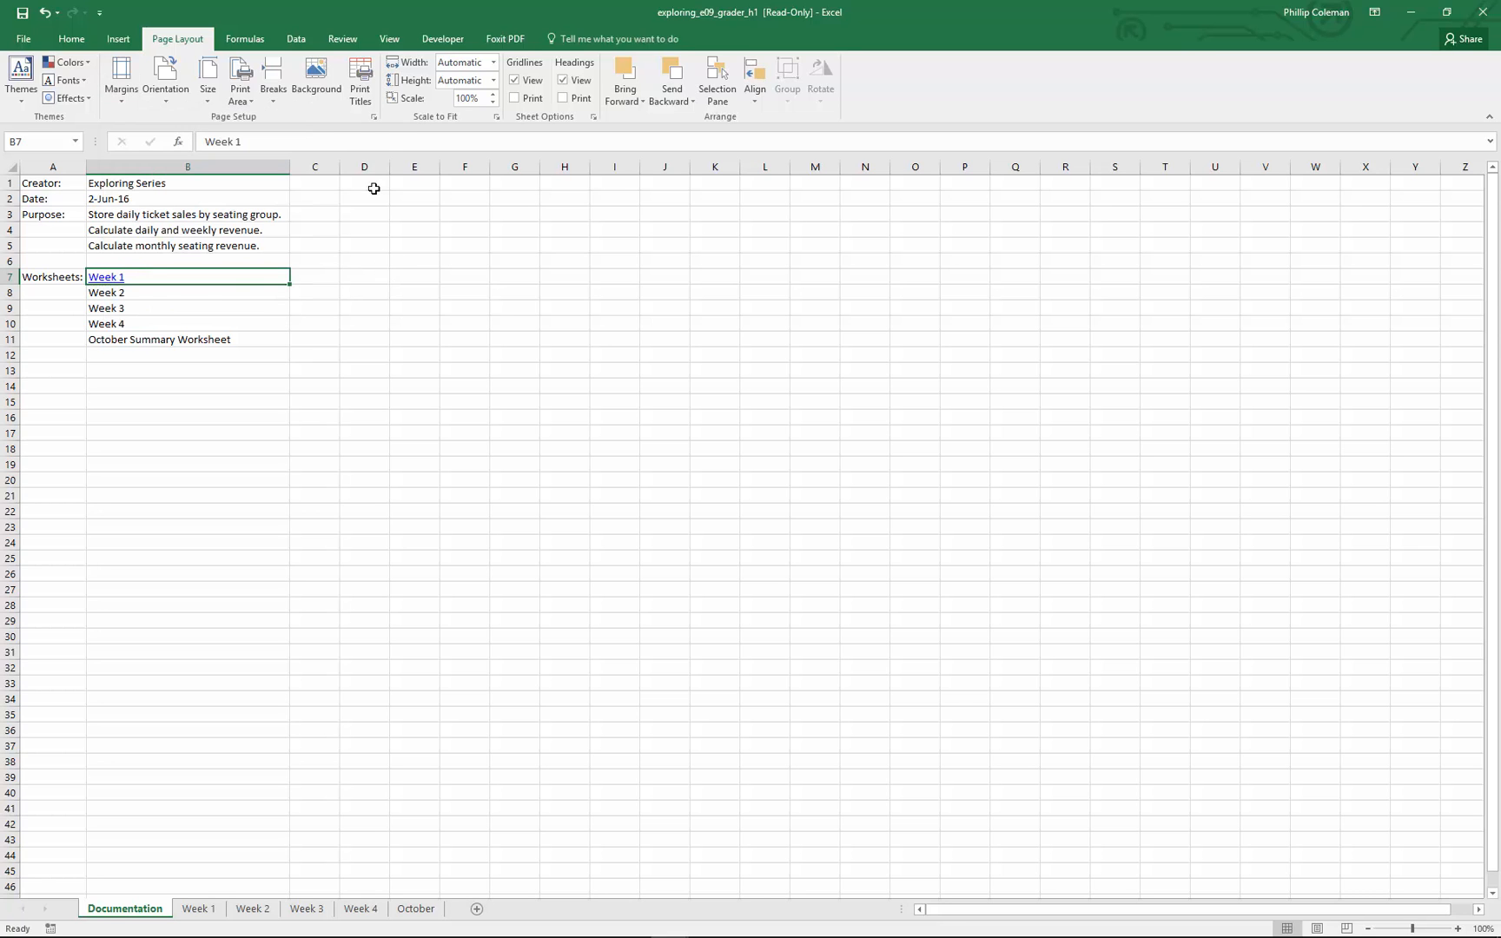
# - Look through the custom footer sections and the page orientation options in Page Setup, and leave without changing anything
pyautogui.click(373, 118)
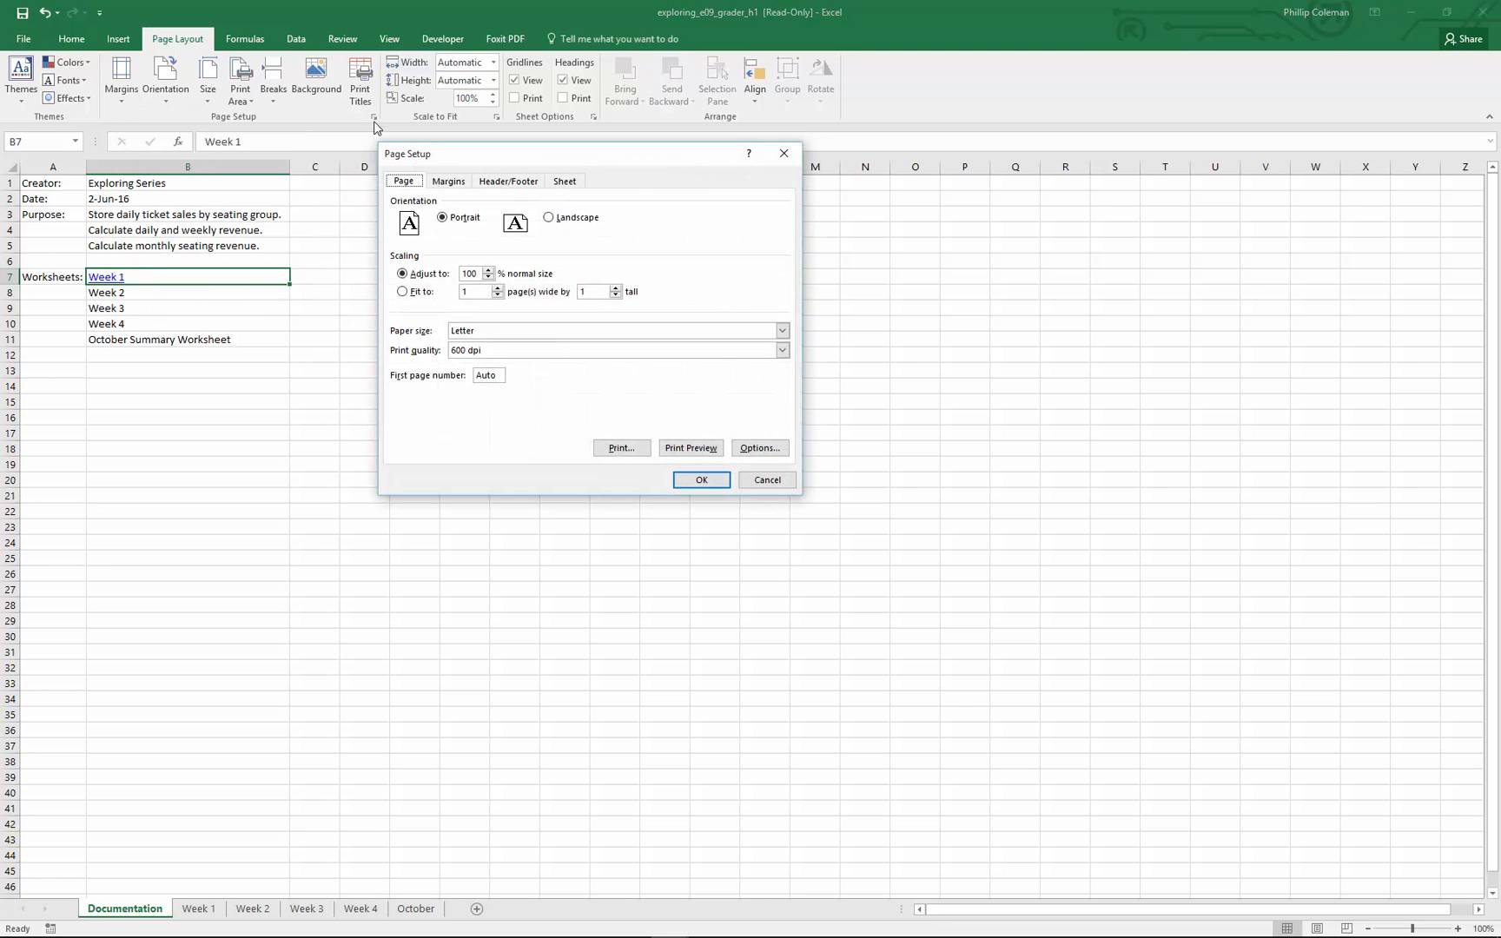
pyautogui.click(514, 184)
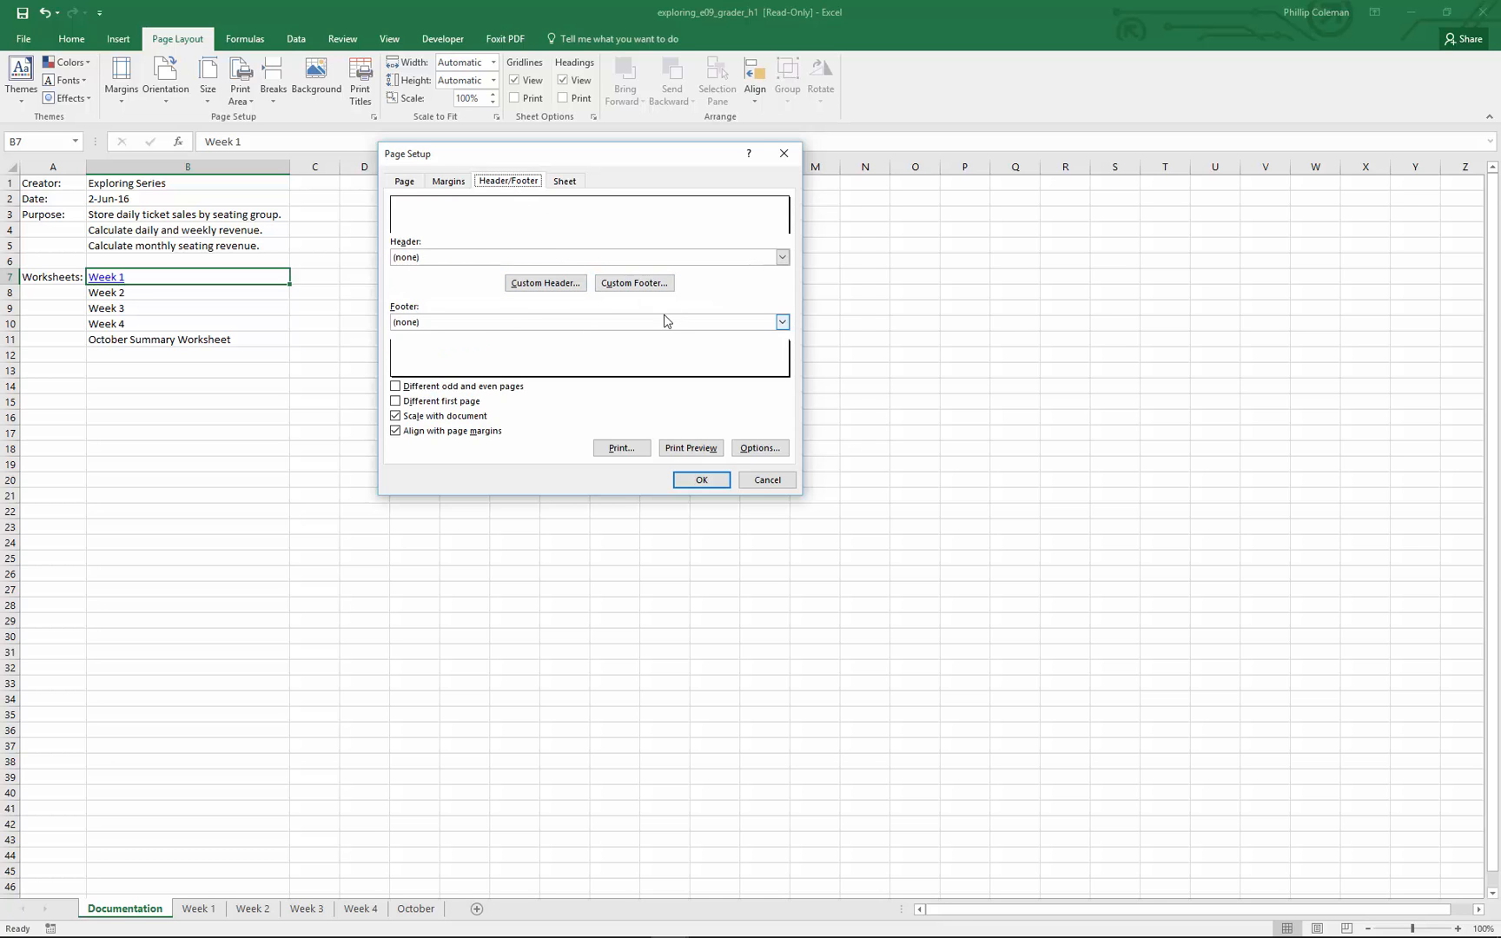
pyautogui.click(657, 287)
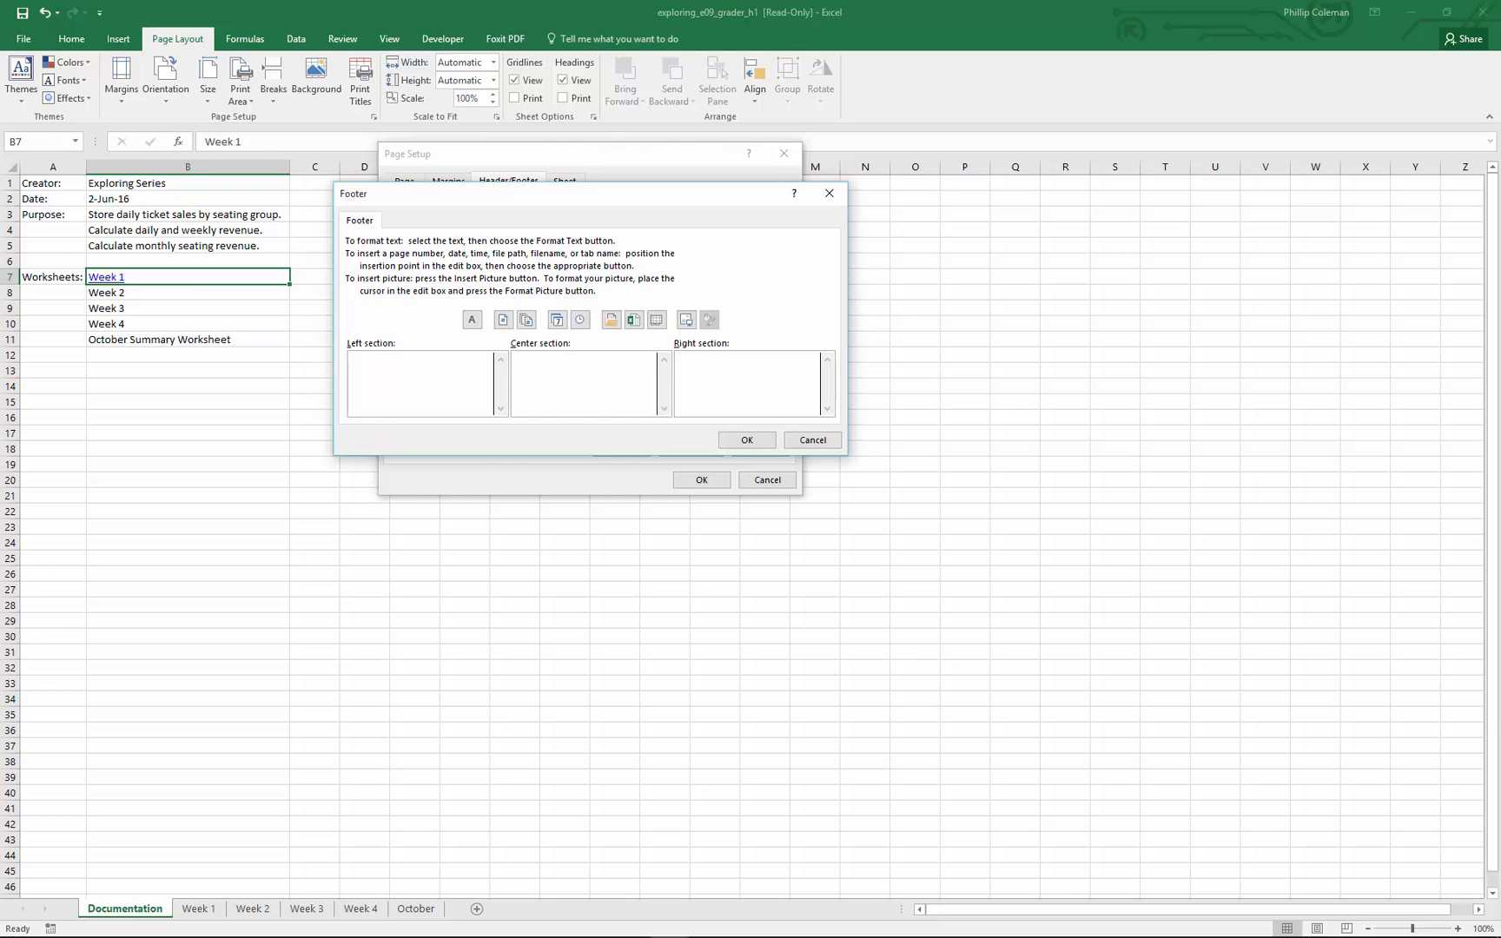
pyautogui.click(812, 440)
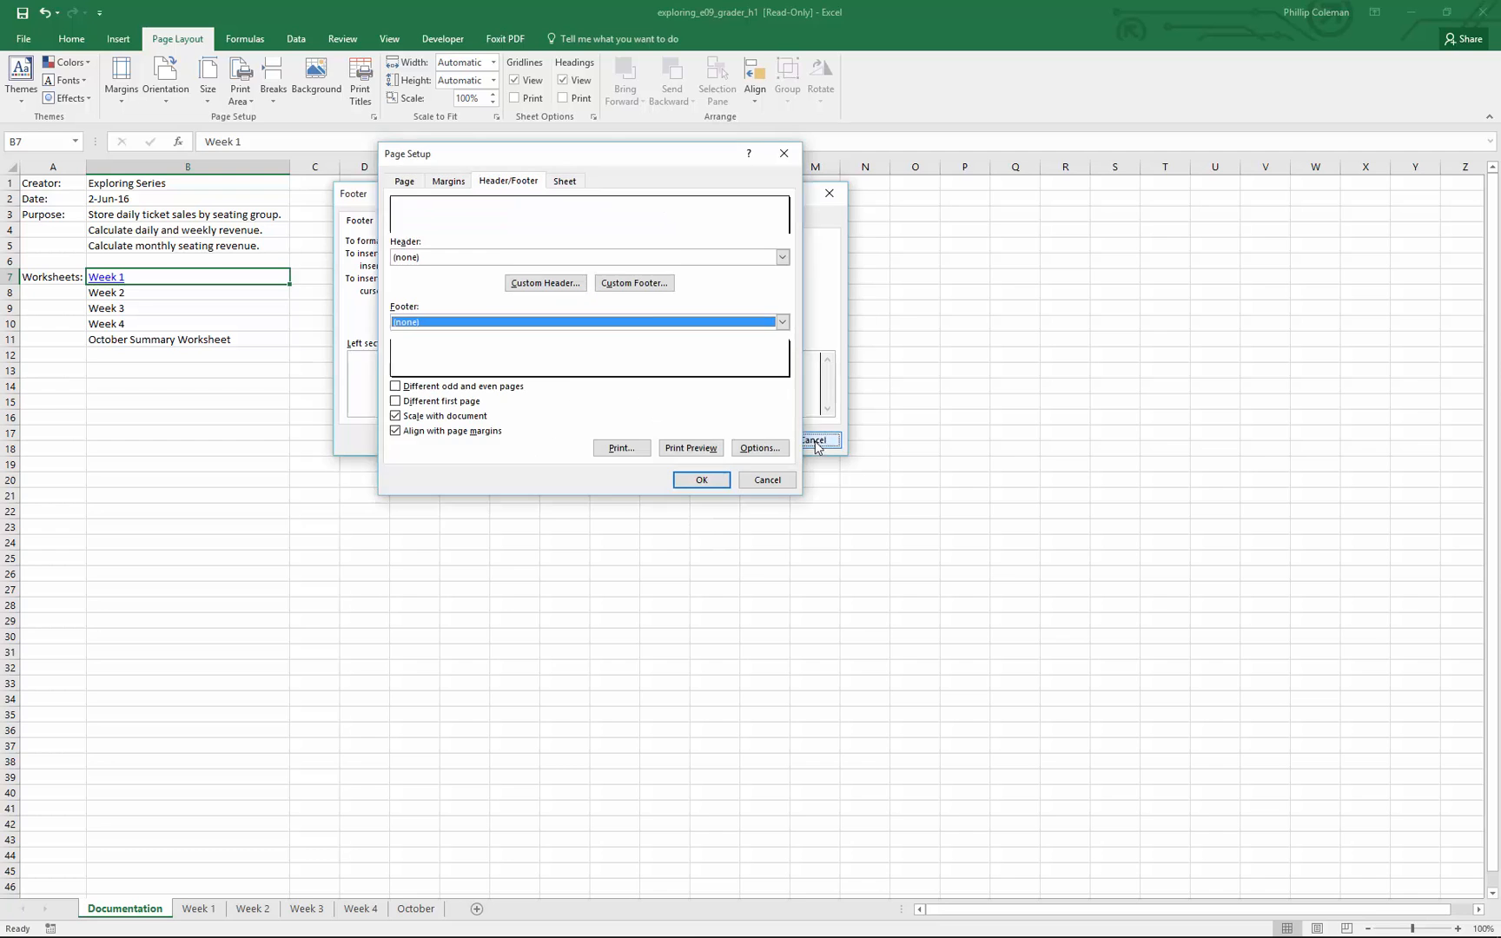
pyautogui.click(404, 182)
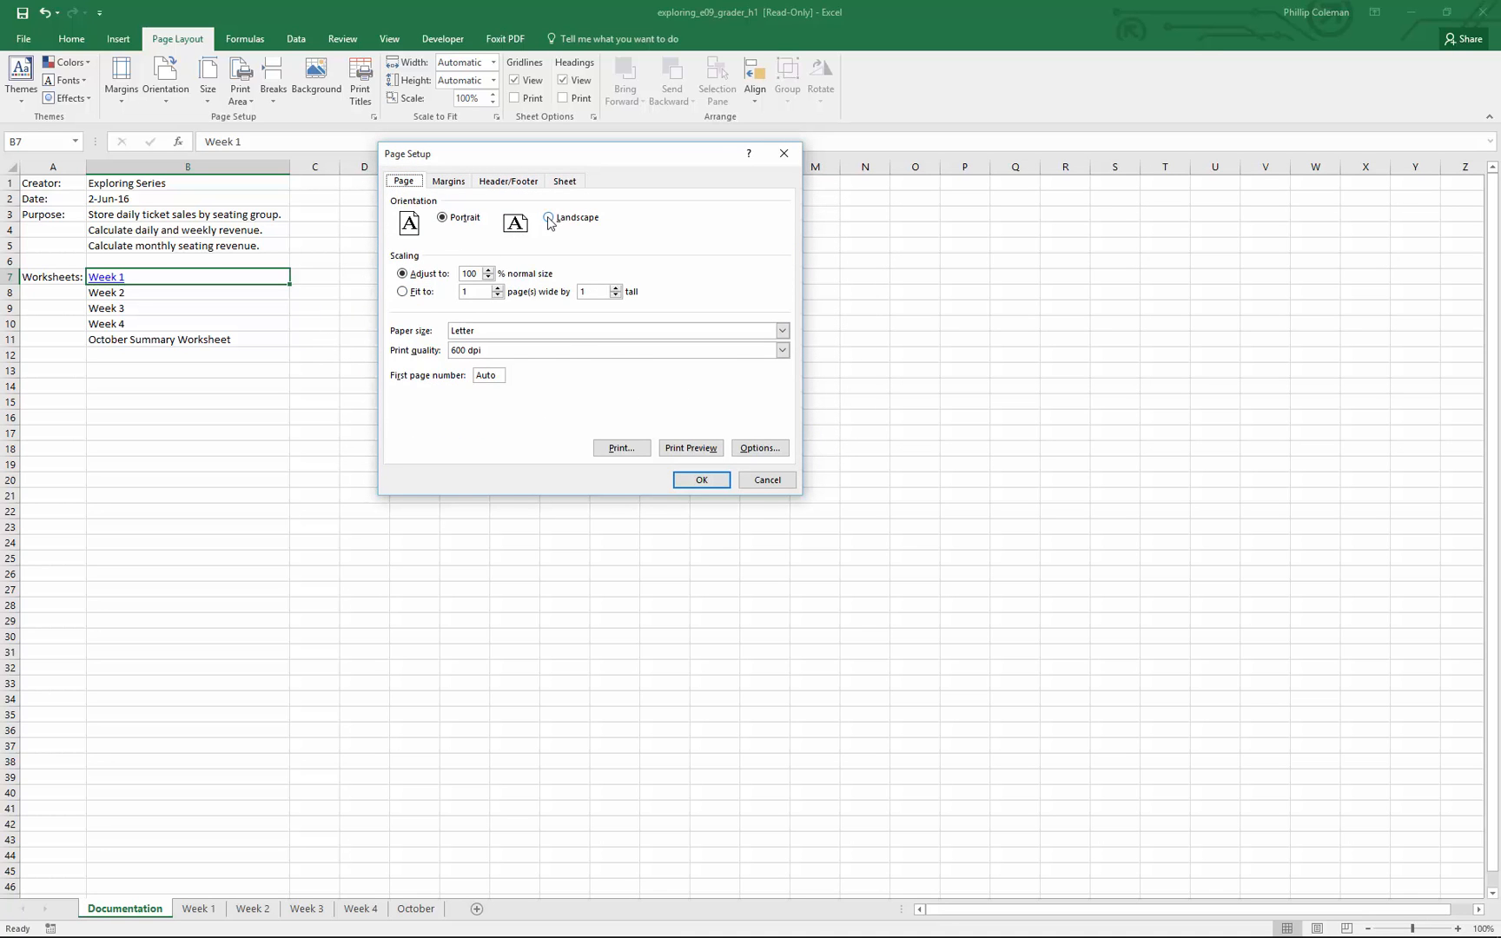
pyautogui.click(767, 480)
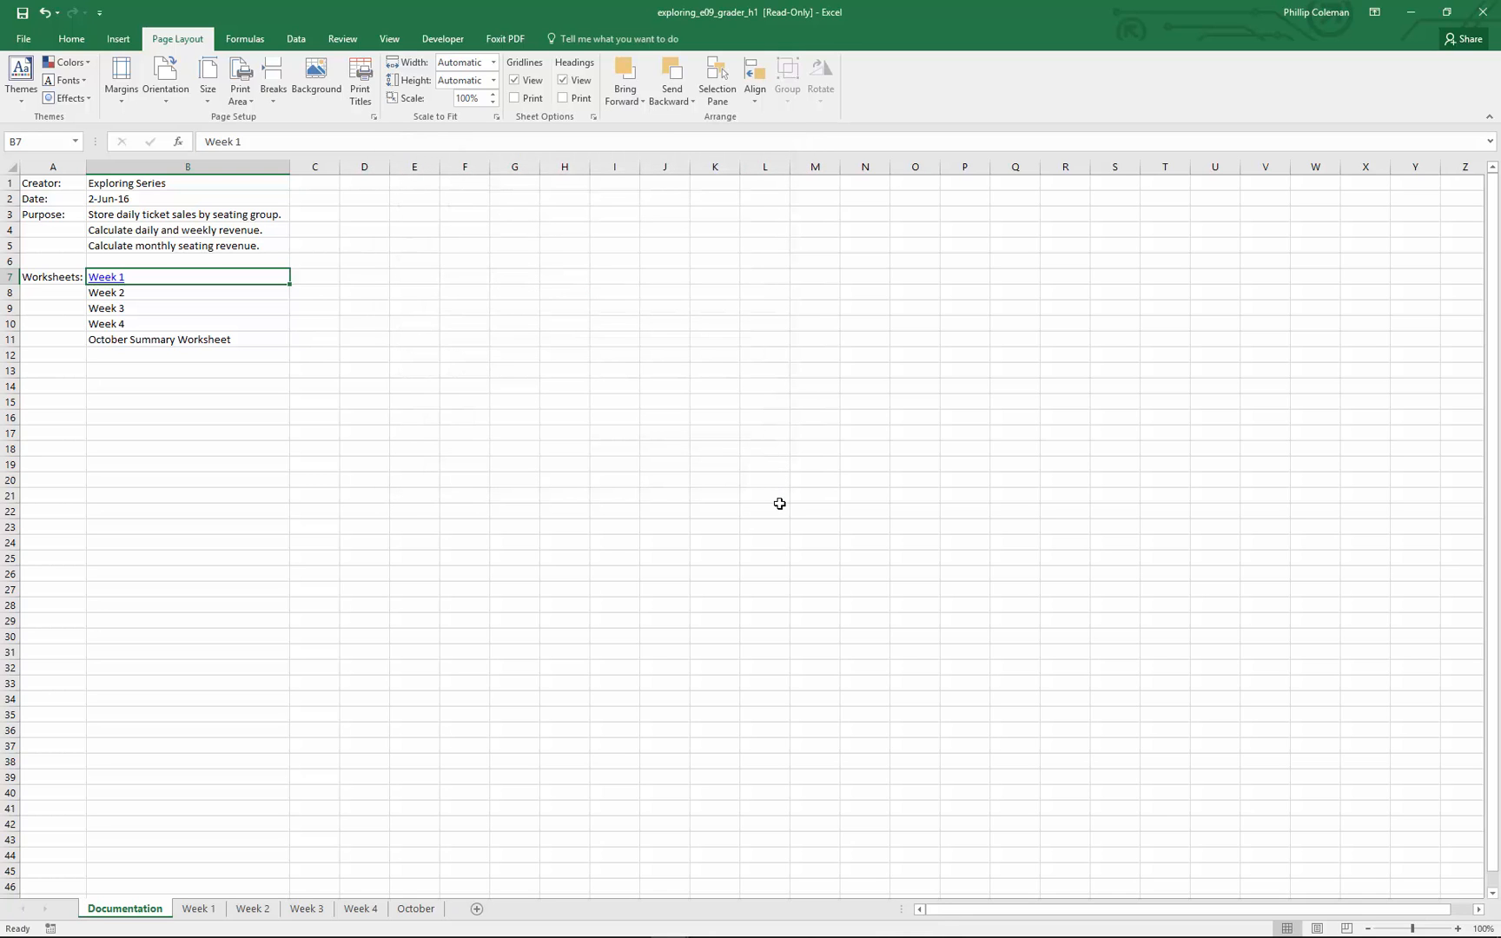